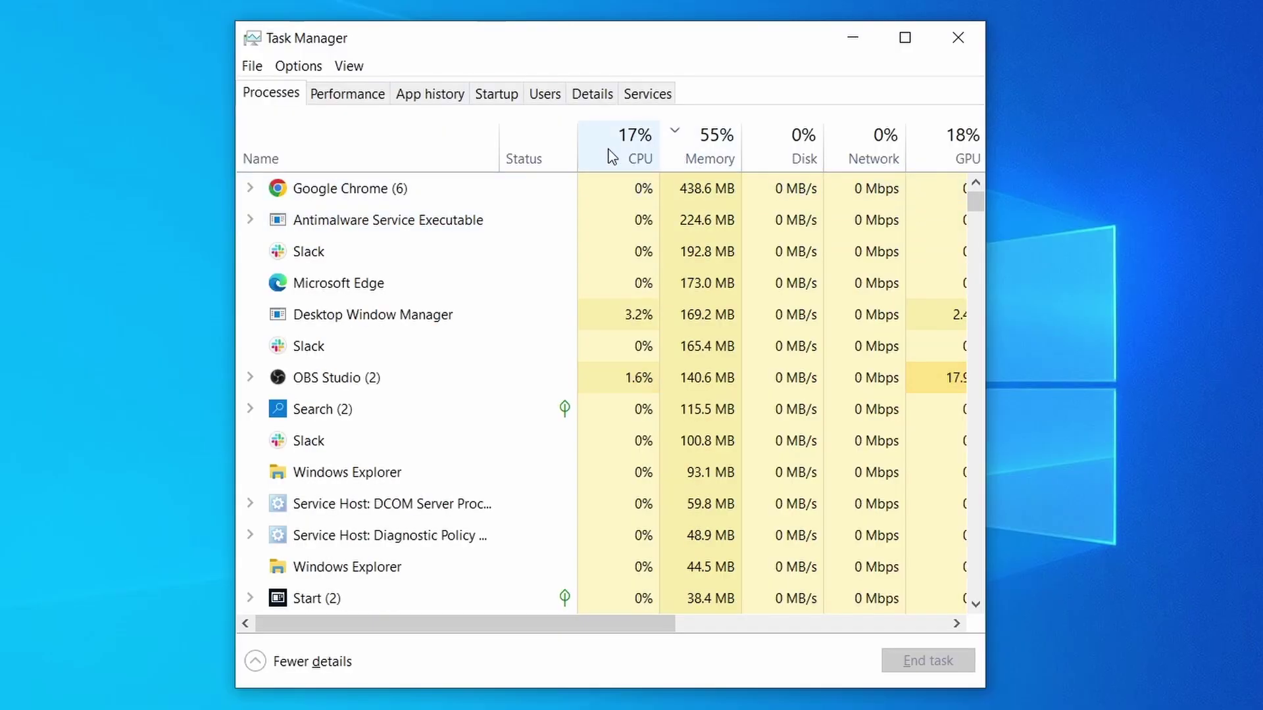
Sort the running processes by CPU and memory usage, and choose browsing data to clear
{"action": "left_click", "coordinate": [606, 155]}
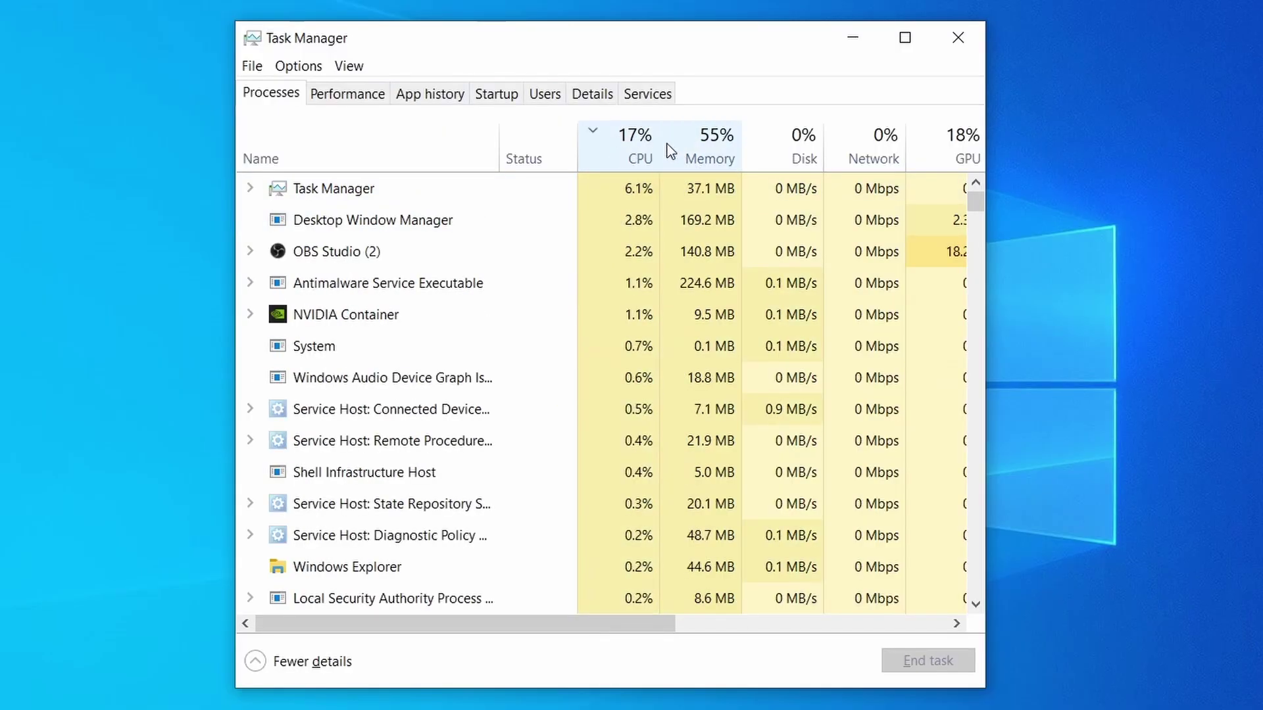
{"action": "left_click", "coordinate": [717, 146]}
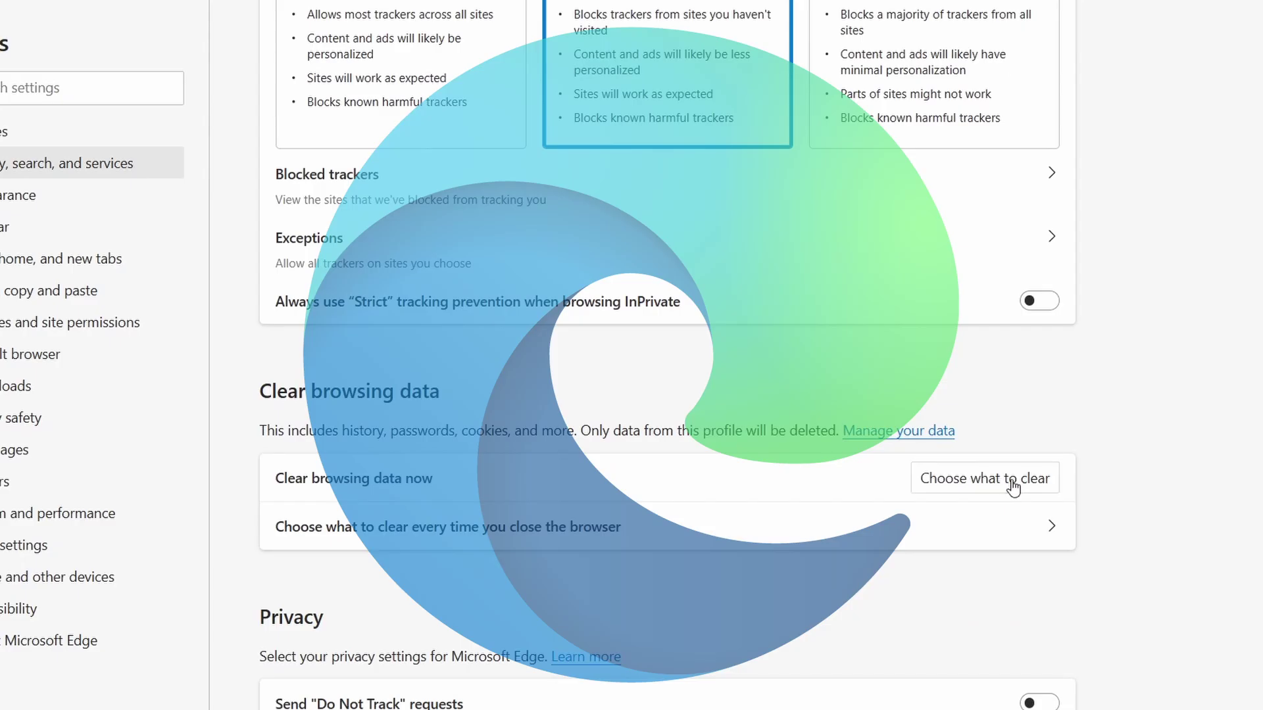
{"action": "left_click", "coordinate": [934, 480]}
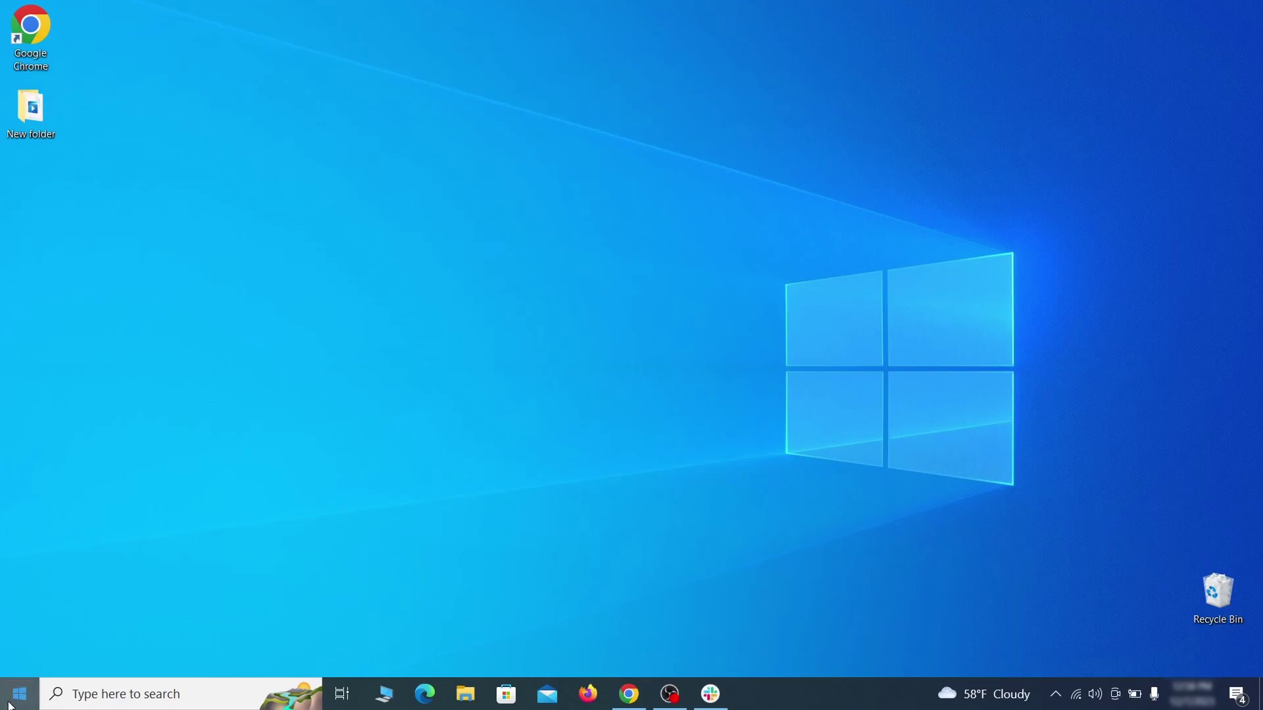
Use Restart now under Advanced startup on the Update & Security Recovery page
{"action": "left_click", "coordinate": [13, 699]}
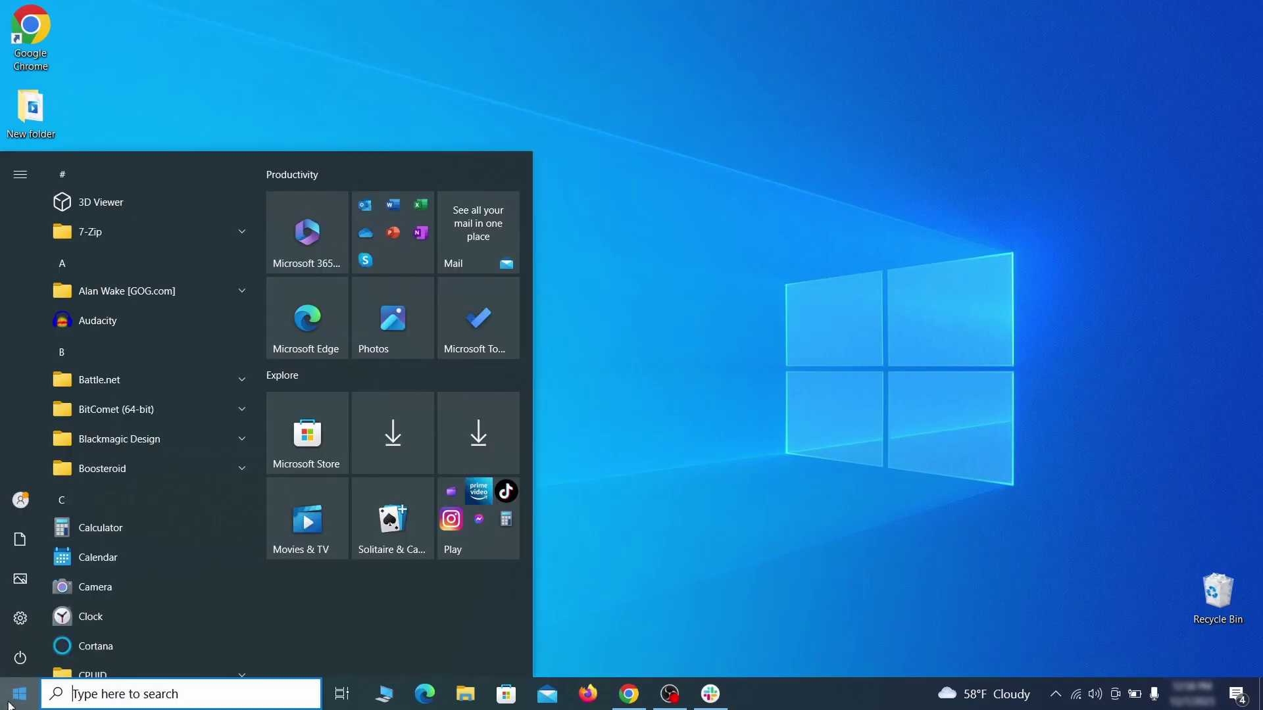
{"action": "left_click", "coordinate": [21, 617]}
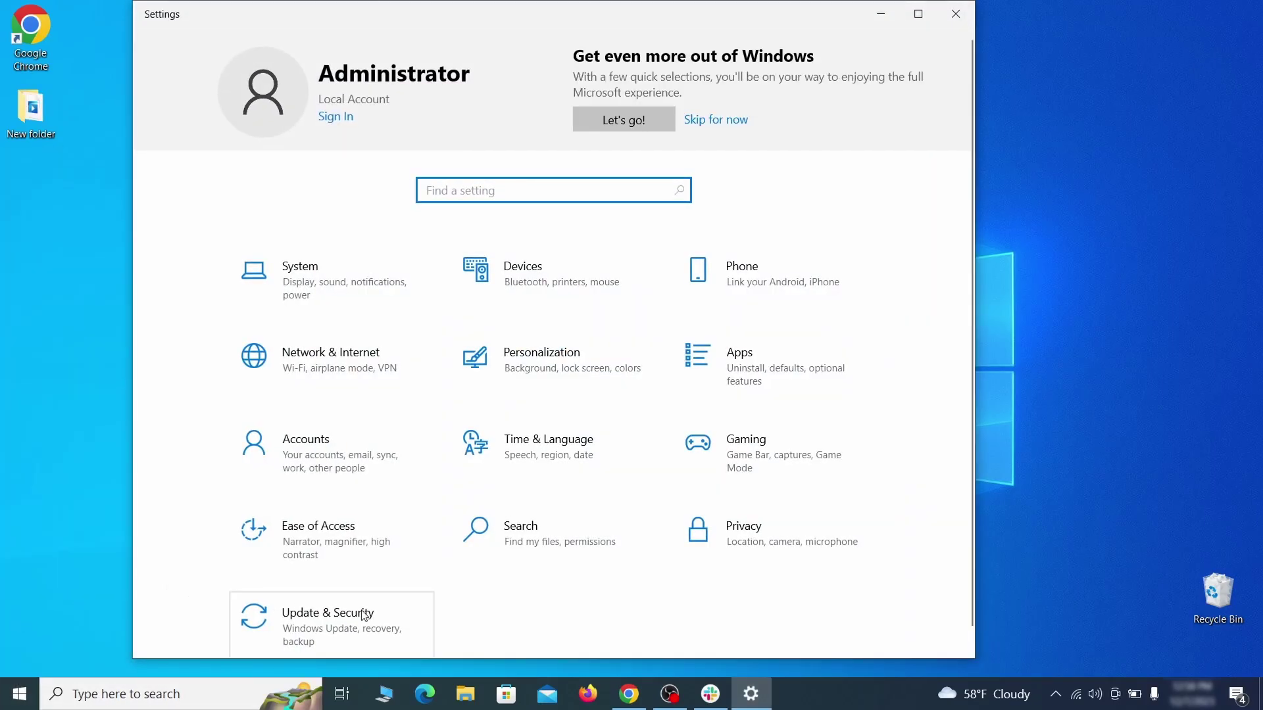
{"action": "left_click", "coordinate": [385, 625]}
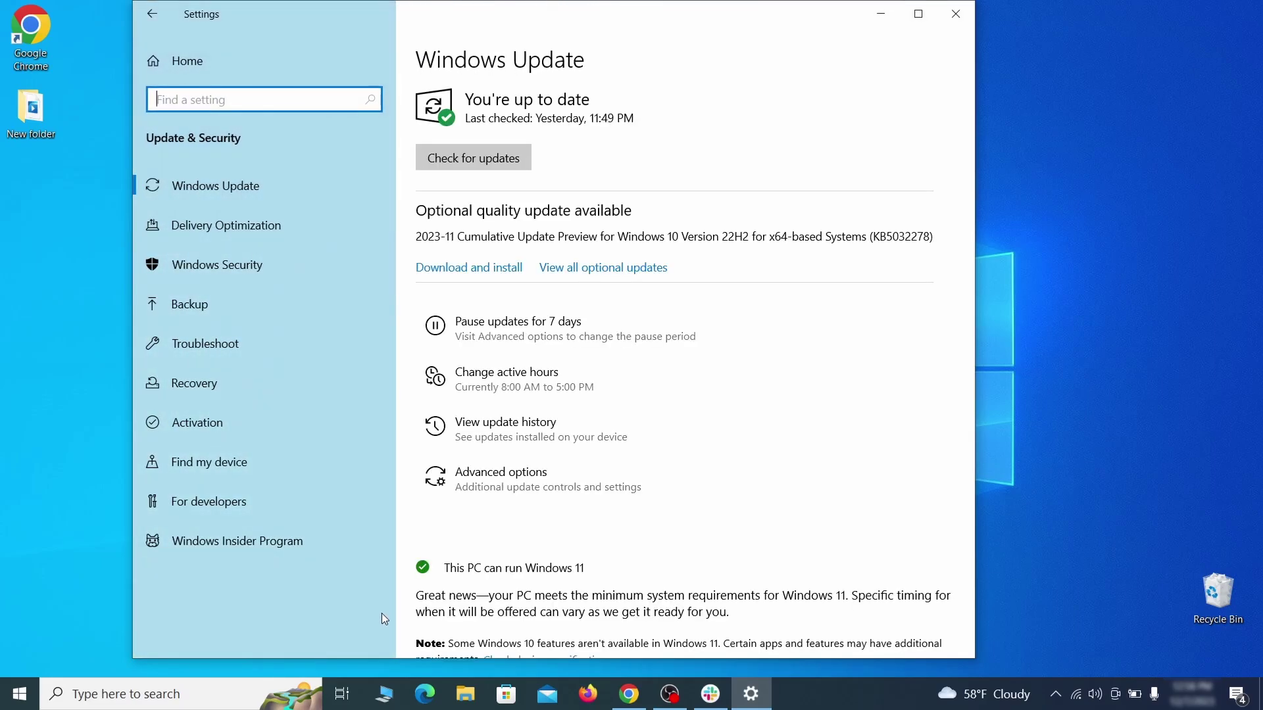
{"action": "left_click", "coordinate": [306, 385]}
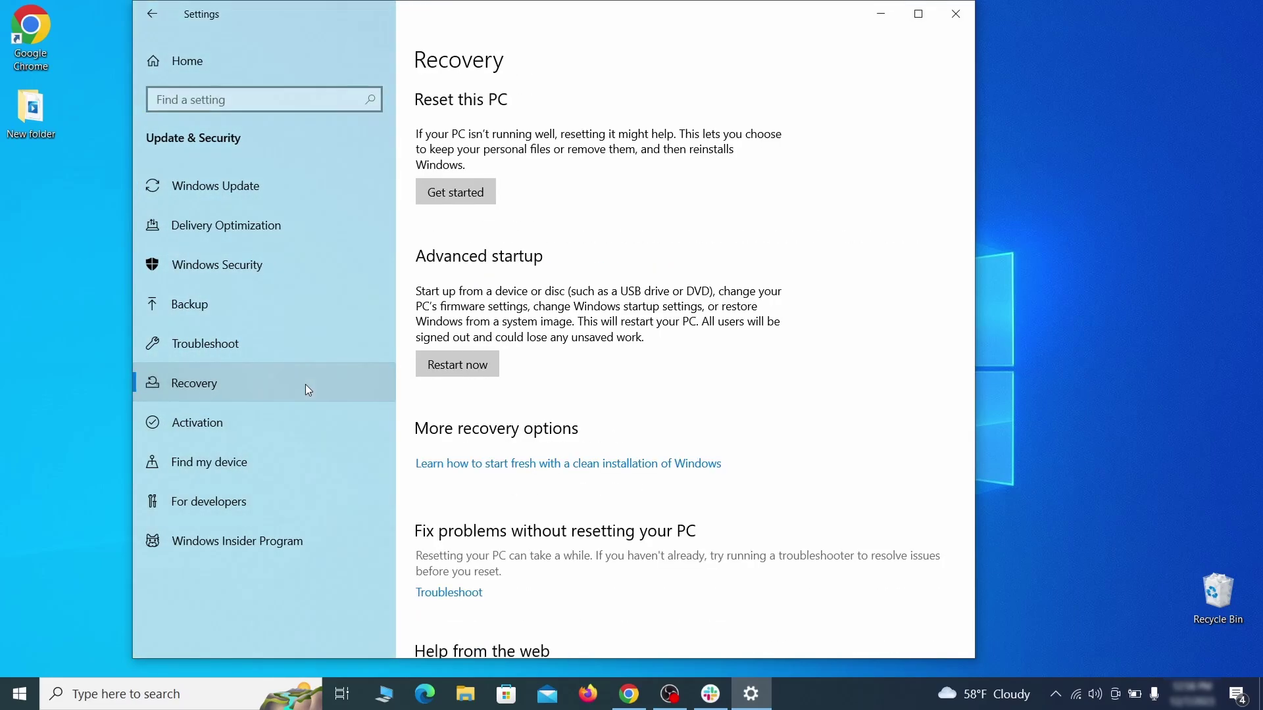
{"action": "left_click", "coordinate": [495, 375]}
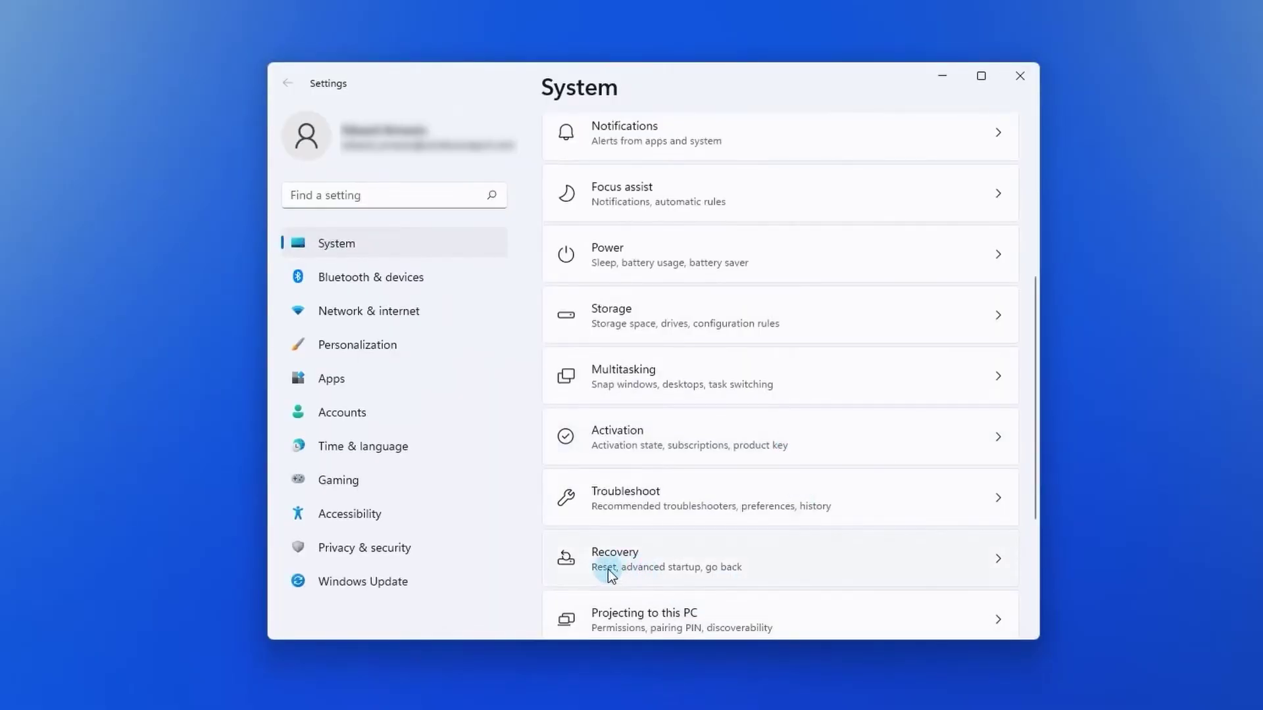
{"action": "left_click", "coordinate": [714, 559]}
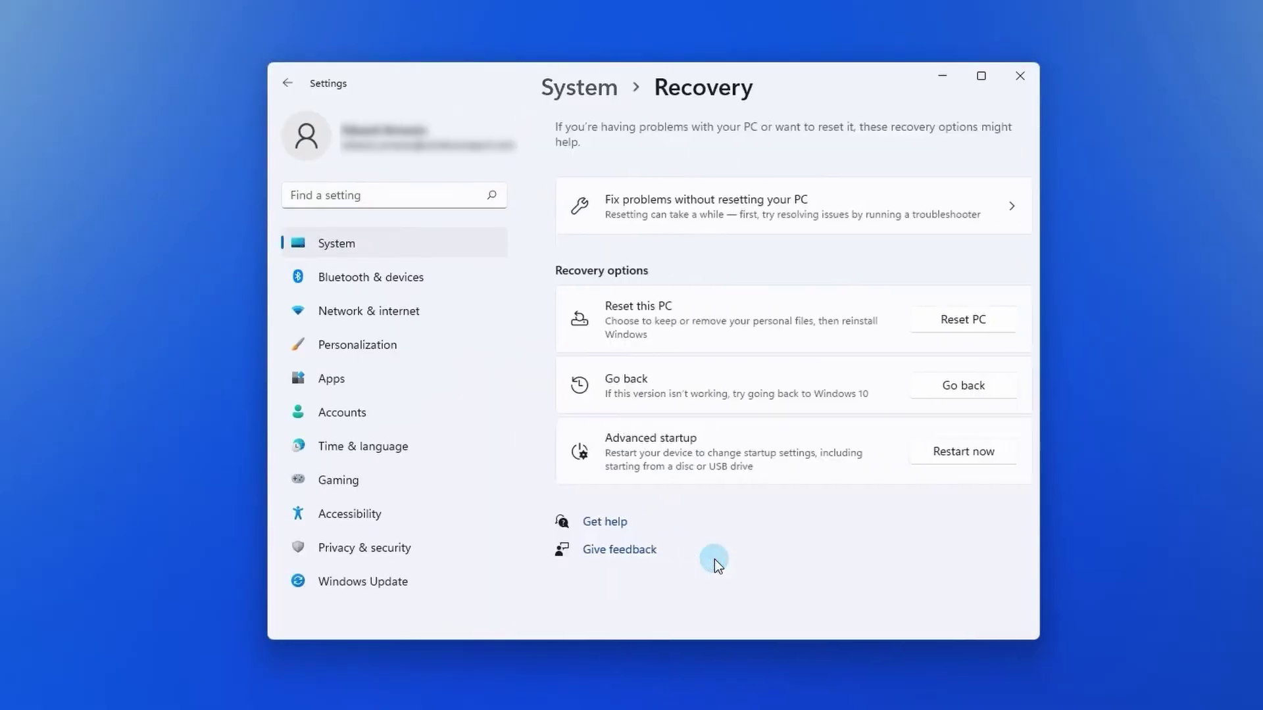
{"action": "left_click", "coordinate": [935, 455]}
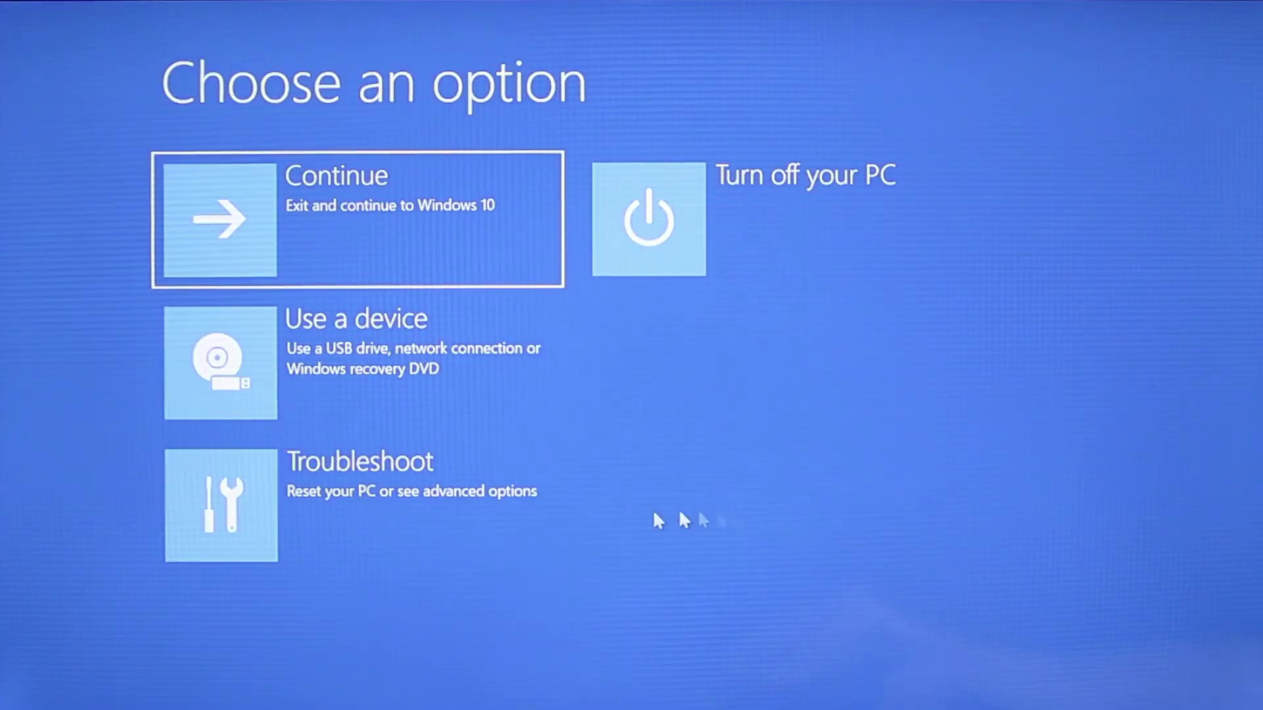
Go through Troubleshoot > Advanced options > Start-up Settings and restart to choose a start-up mode
{"action": "left_click", "coordinate": [393, 524]}
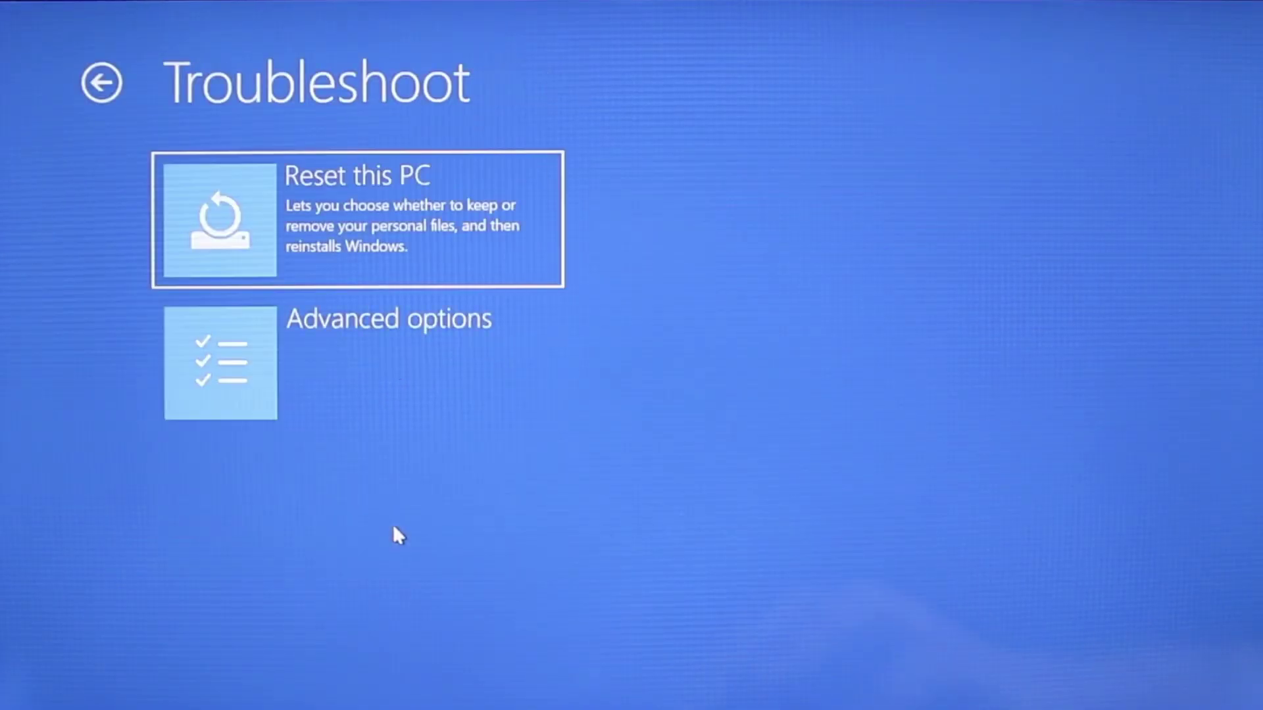
{"action": "left_click", "coordinate": [394, 364]}
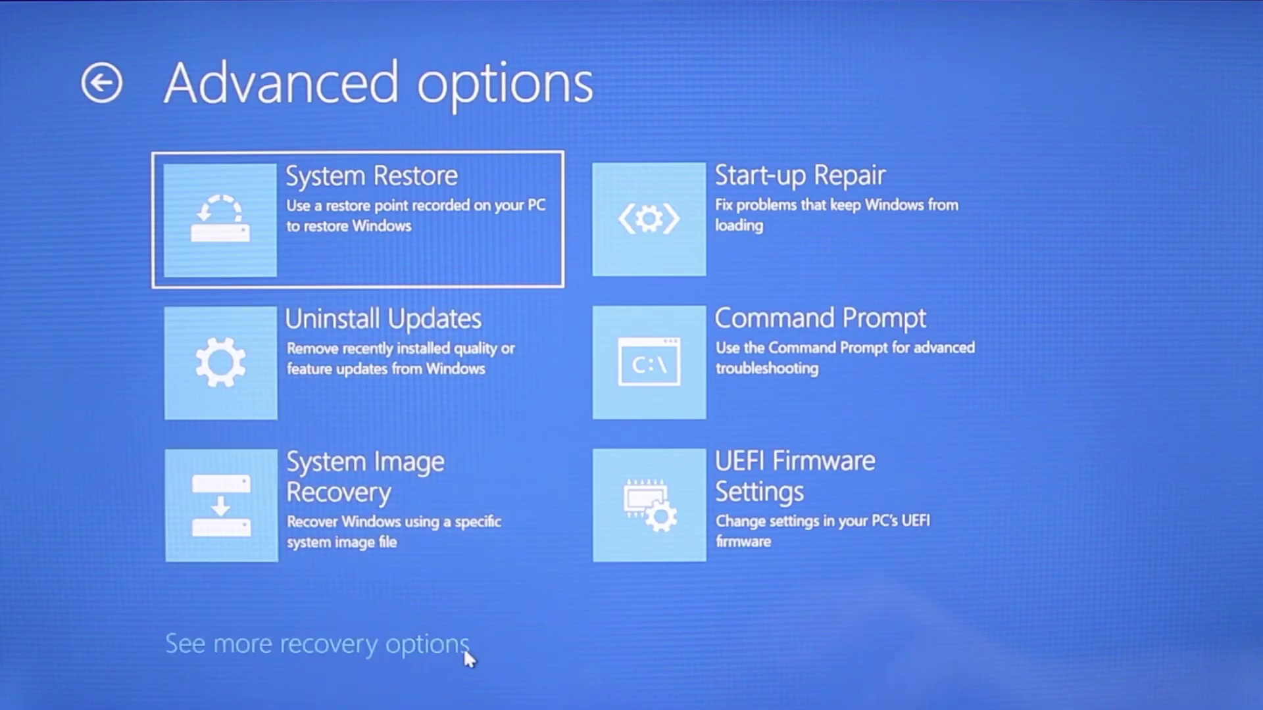
{"action": "left_click", "coordinate": [463, 649]}
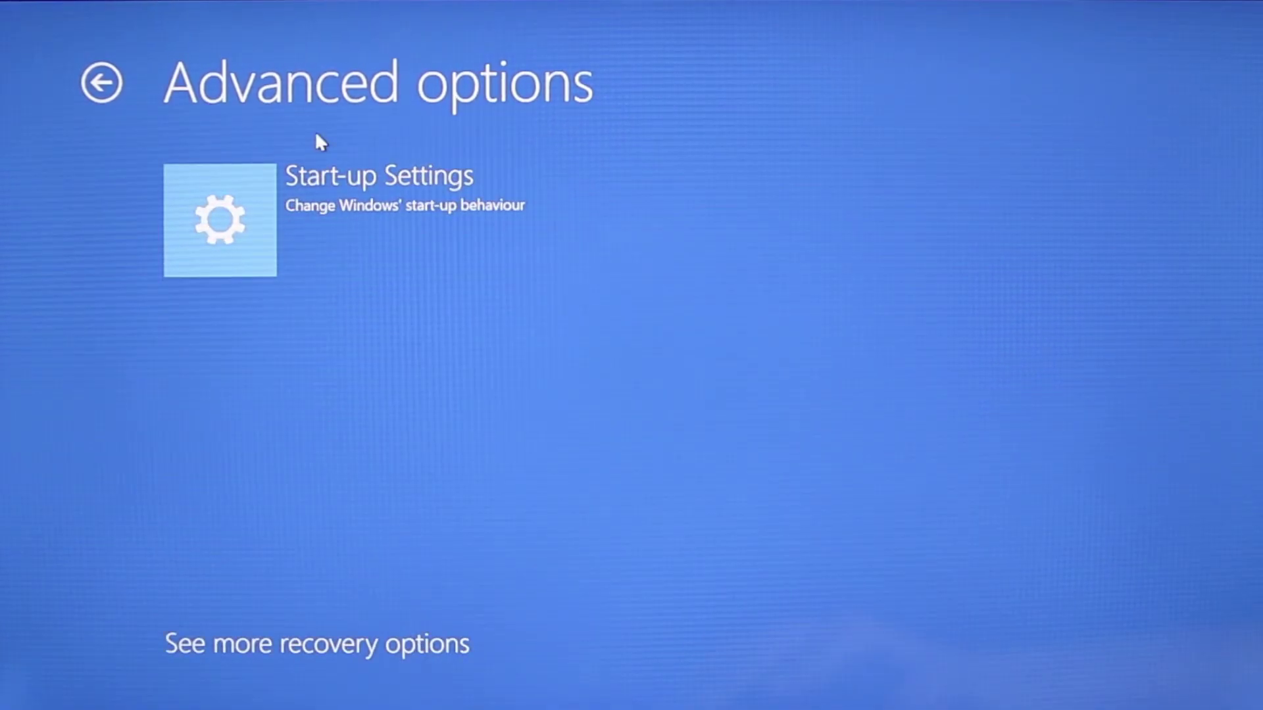
{"action": "left_click", "coordinate": [341, 203]}
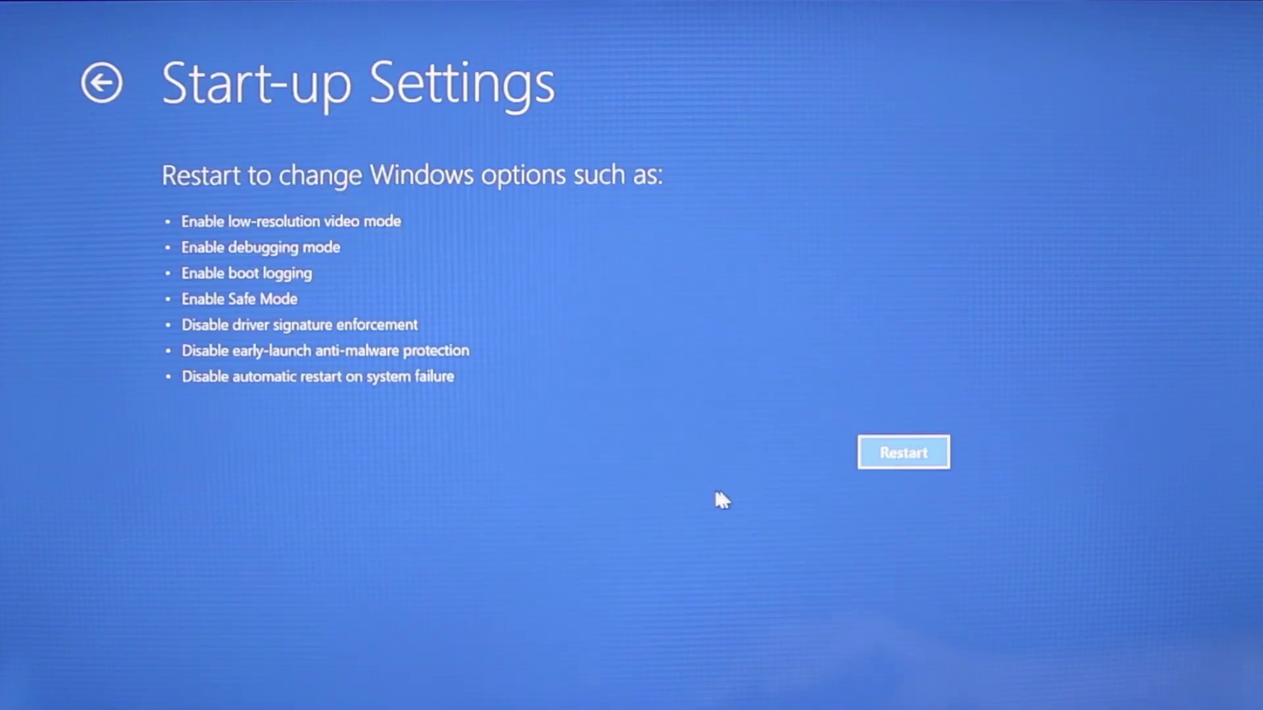
{"action": "left_click", "coordinate": [874, 454]}
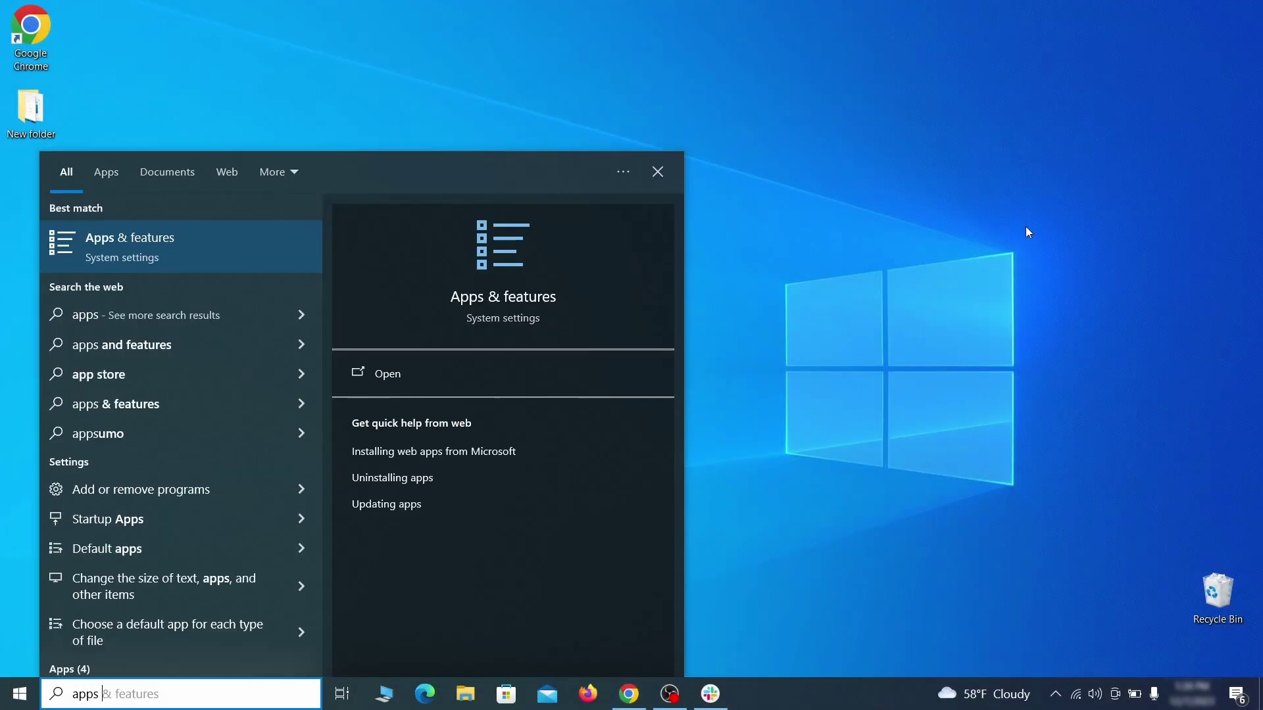
Open Apps & features and sort the app list by install date
{"action": "type", "text": "atures"}
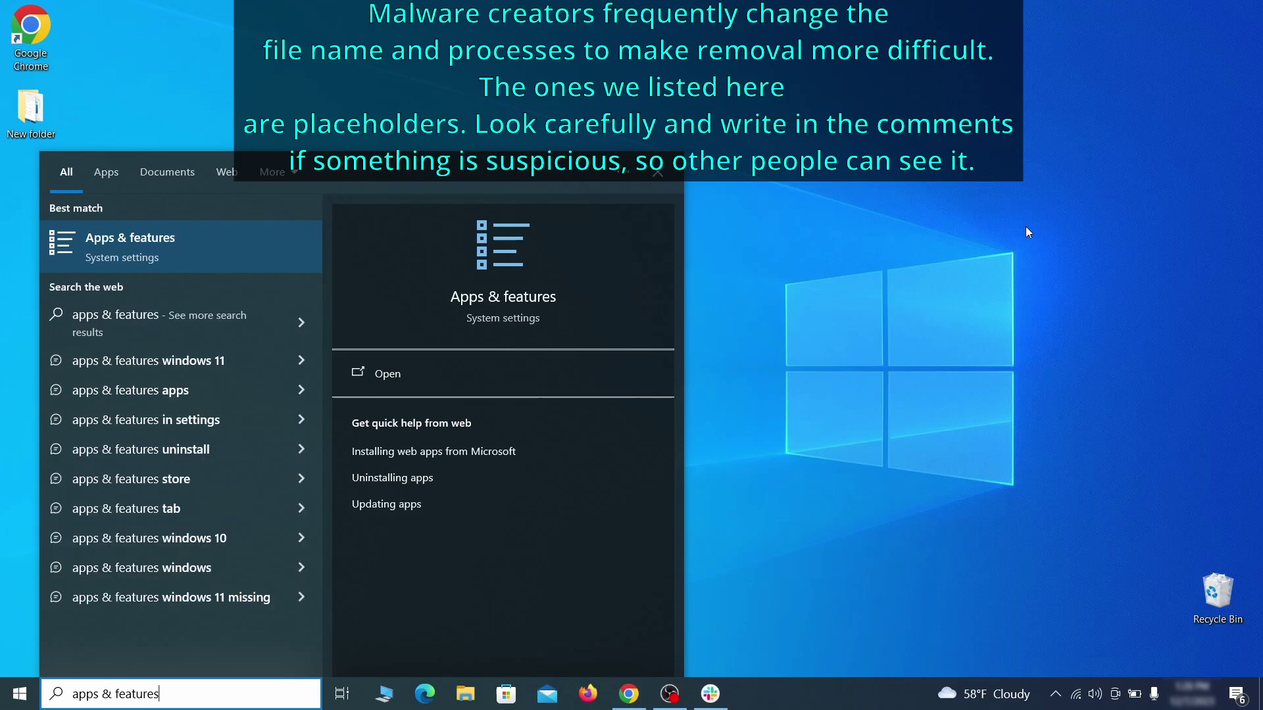
{"action": "key", "text": "Return"}
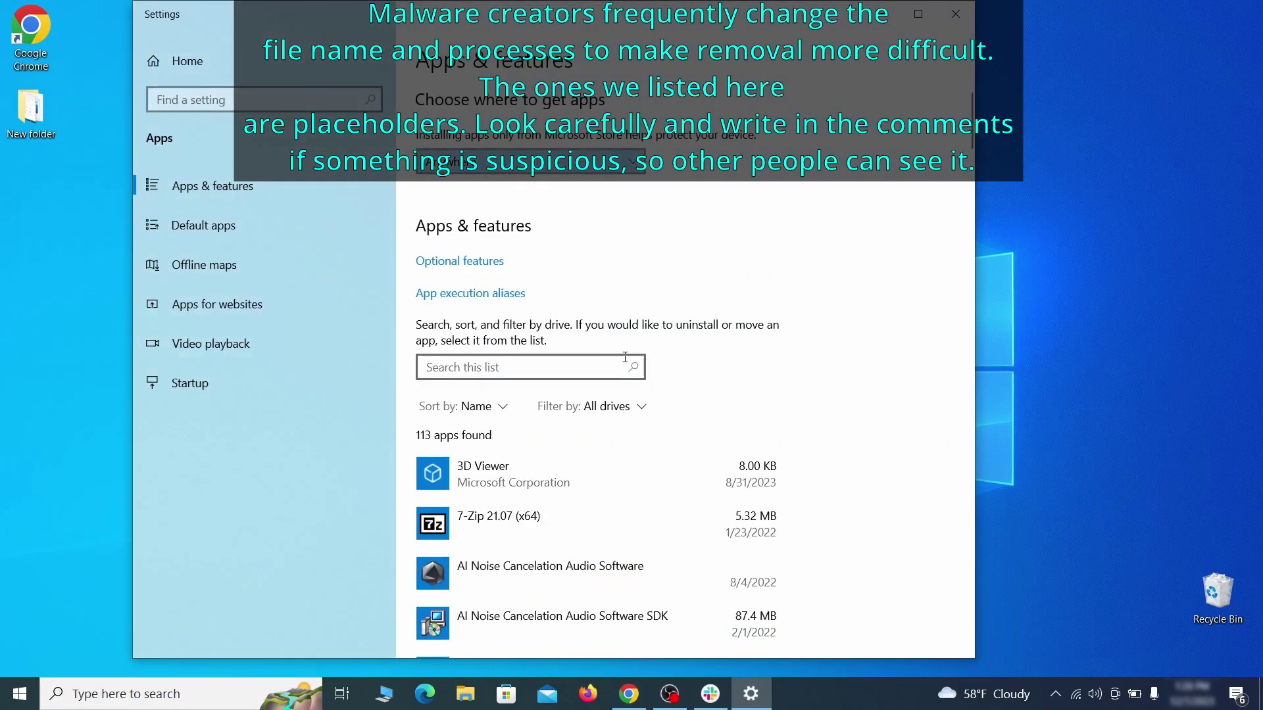
{"action": "left_click", "coordinate": [498, 408]}
{"action": "left_click", "coordinate": [475, 492]}
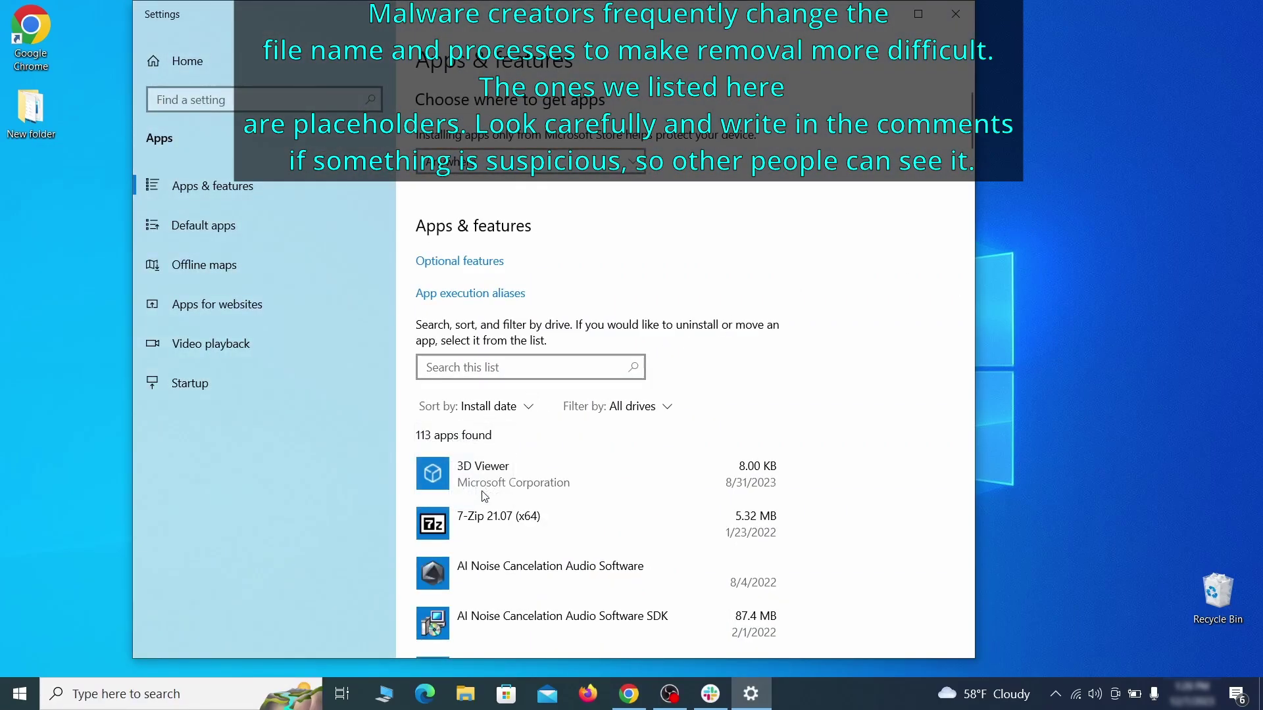
{"action": "scroll", "coordinate": [712, 413], "scroll_direction": "down", "scroll_amount": 2}
Uninstall Example Malware App, confirm, and finish the uninstaller
{"action": "left_click", "coordinate": [643, 472]}
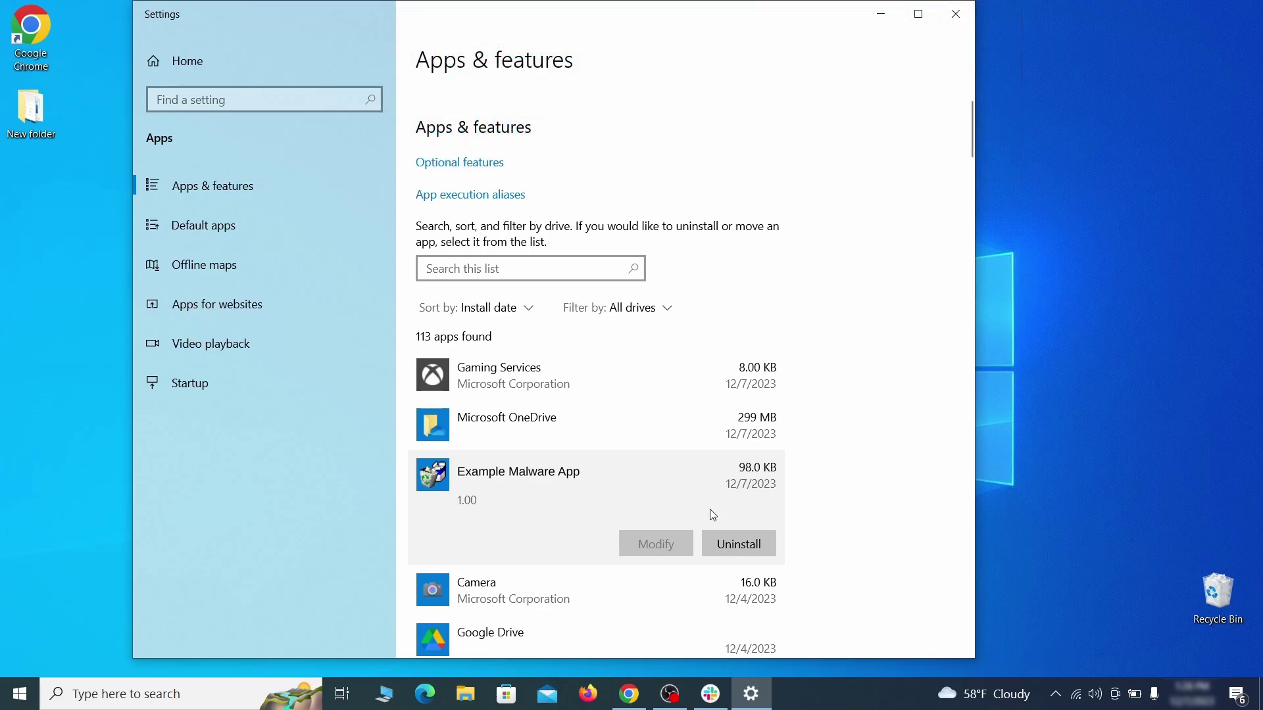
{"action": "left_click", "coordinate": [755, 544]}
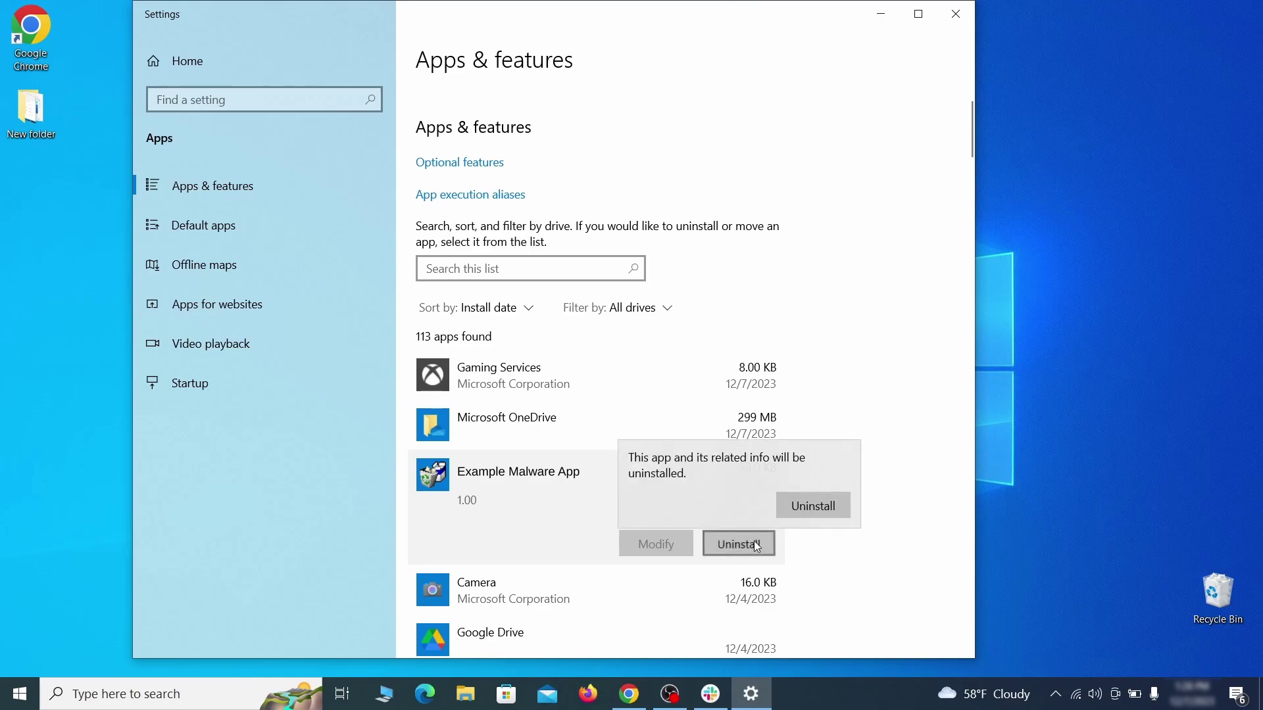
{"action": "left_click", "coordinate": [834, 509]}
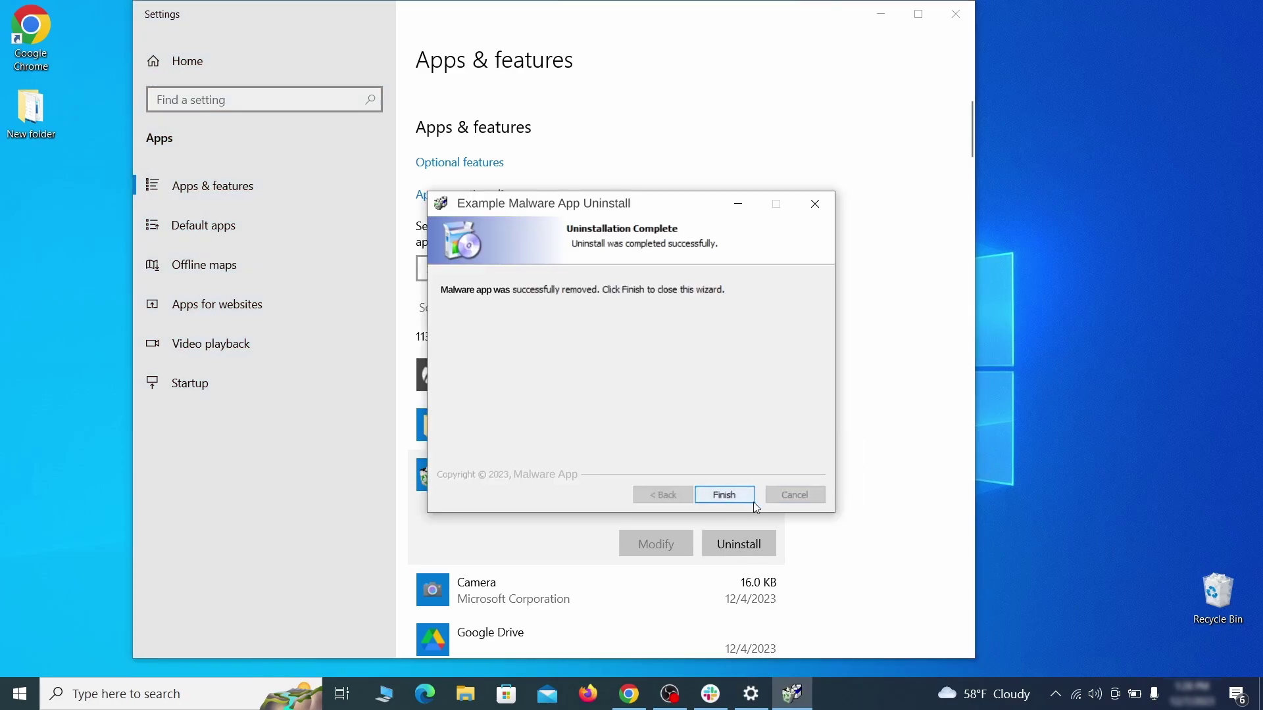
{"action": "left_click", "coordinate": [726, 496]}
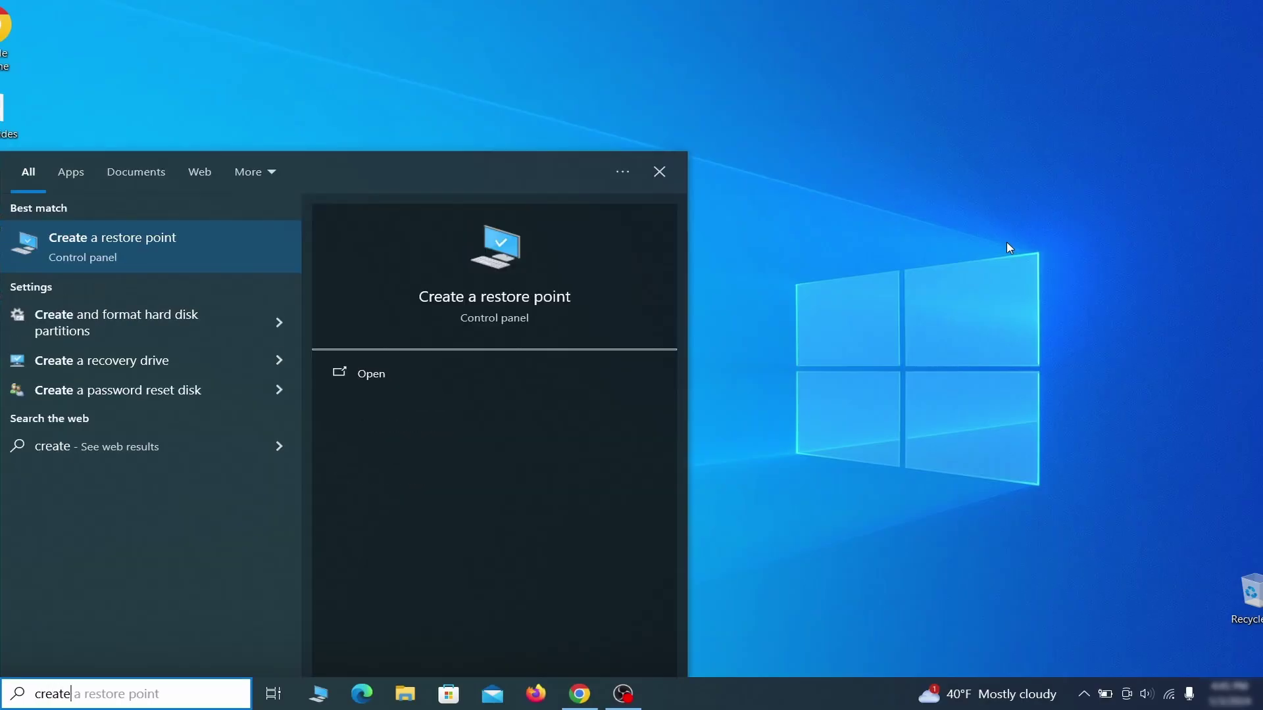
Turn on system protection for Local Disk (C:) in System Properties
{"action": "type", "text": "store point"}
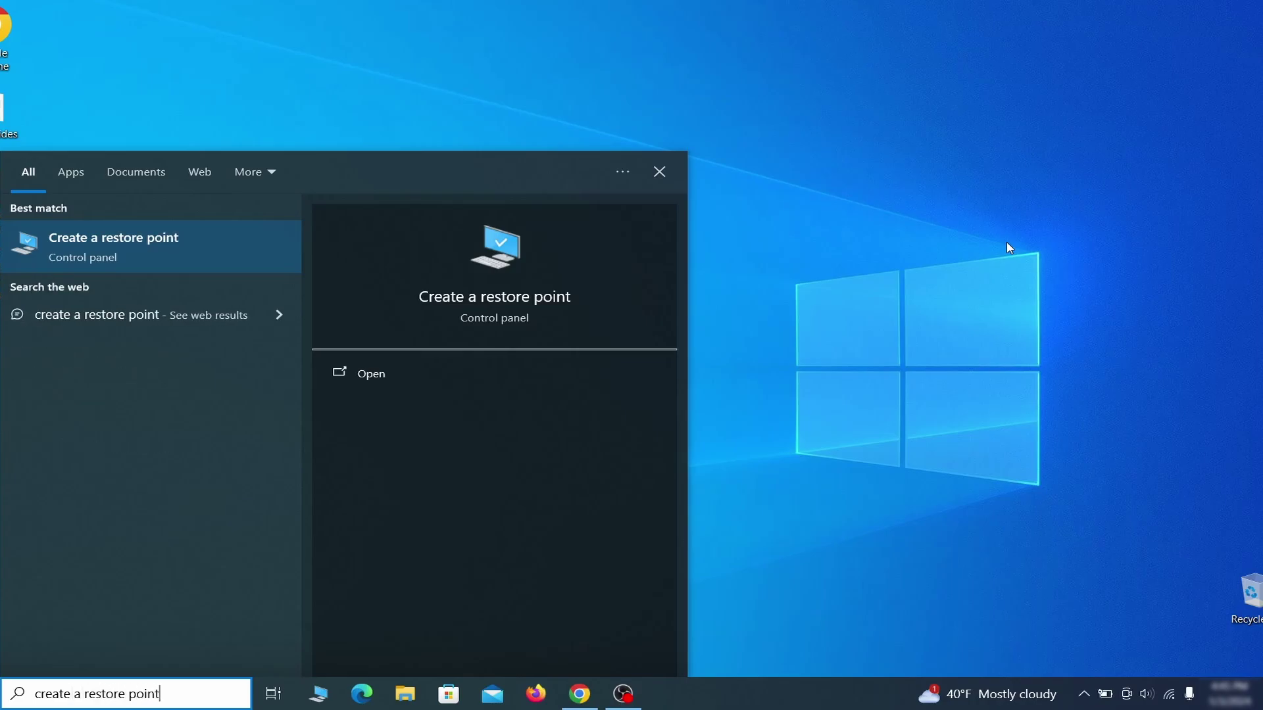
{"action": "key", "text": "Return"}
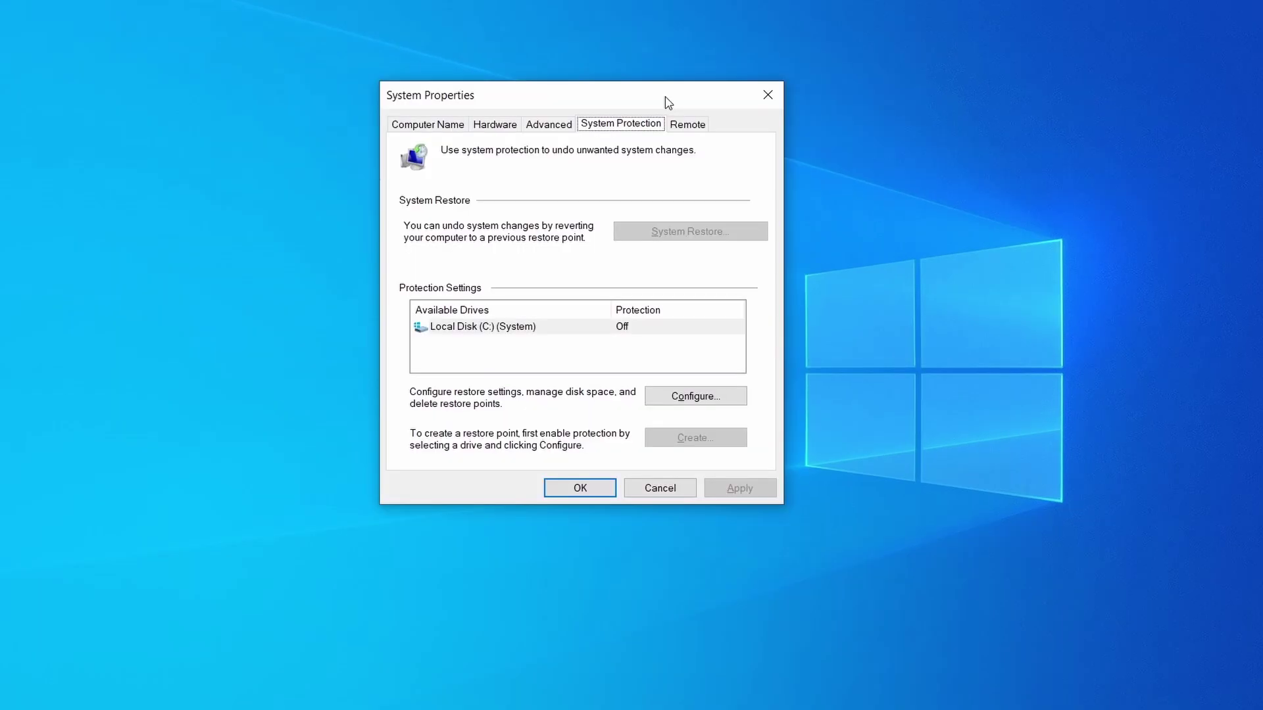
{"action": "left_click", "coordinate": [569, 331]}
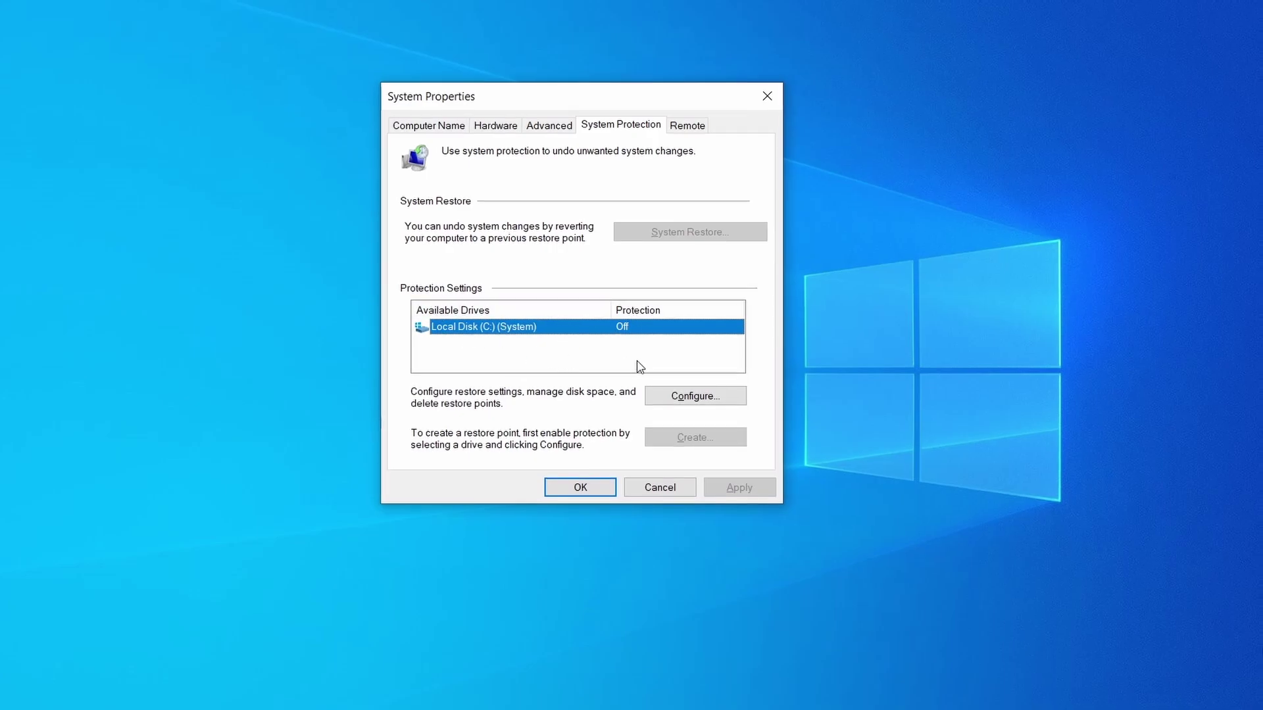
{"action": "left_click", "coordinate": [729, 396]}
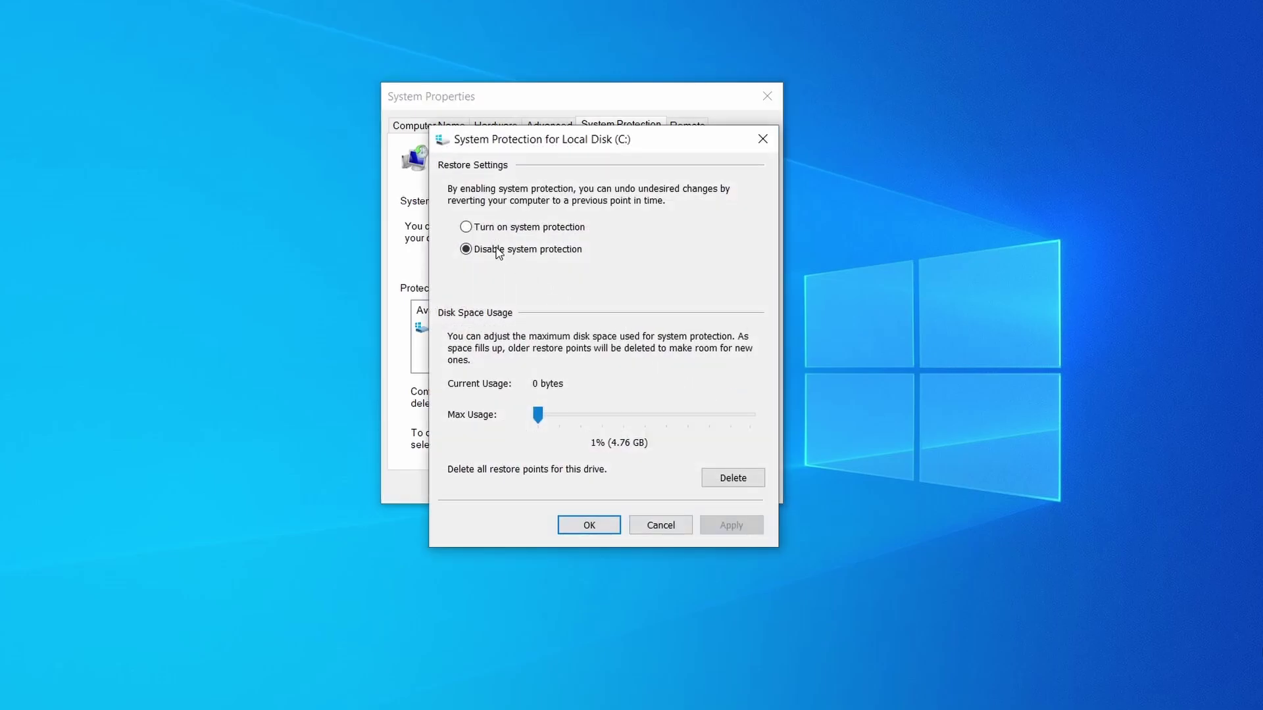
{"action": "left_click", "coordinate": [467, 227]}
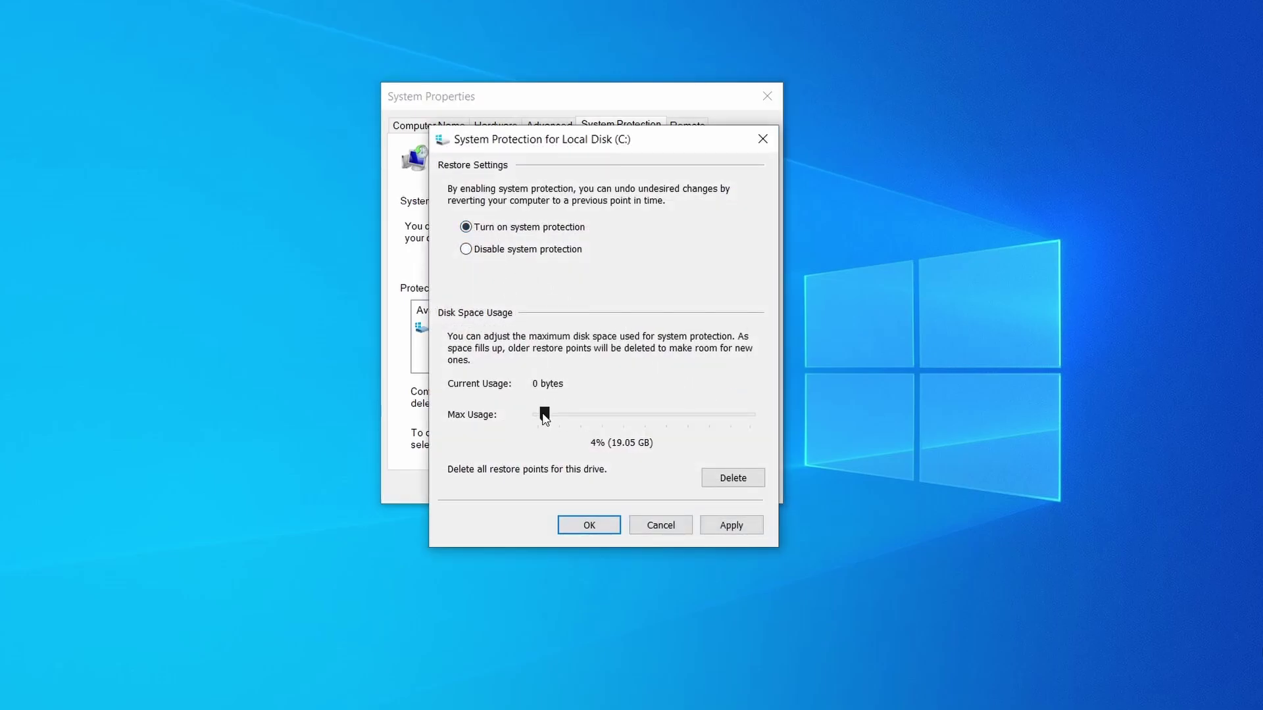
{"action": "left_click", "coordinate": [727, 525]}
{"action": "left_click", "coordinate": [597, 525]}
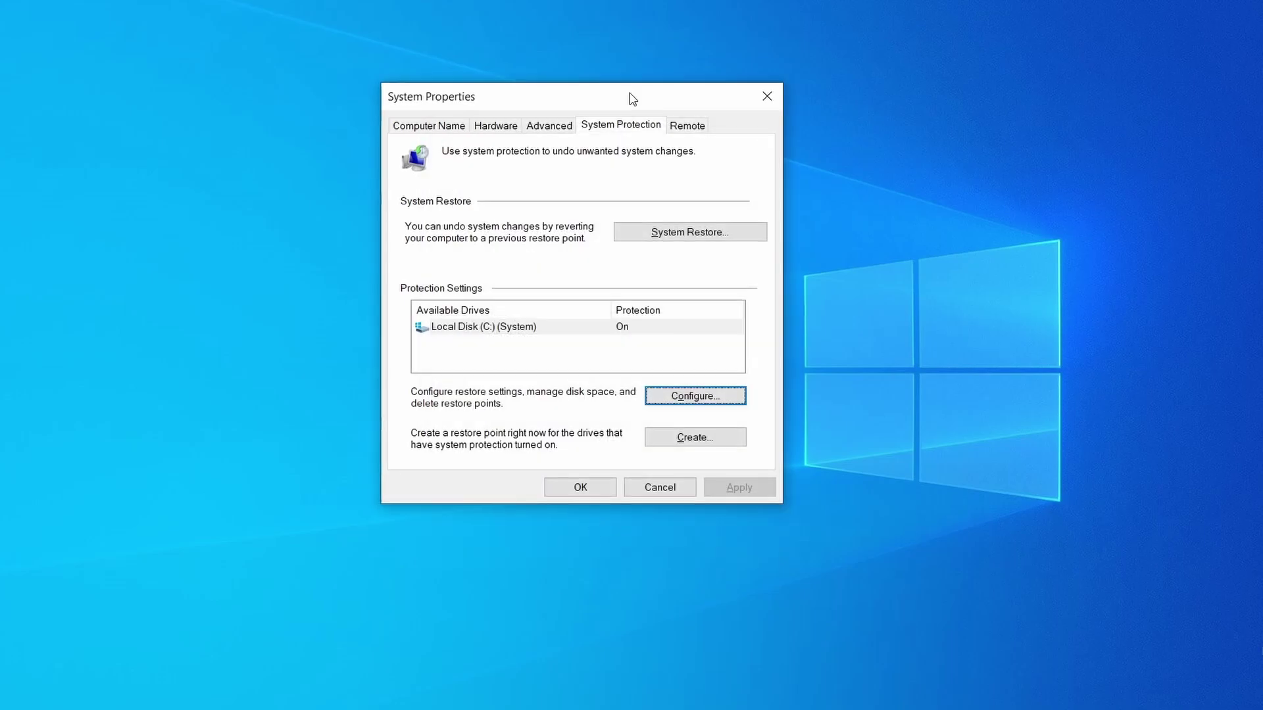
Create the restore point 'Restore Point 1' and view it in the System Restore wizard
{"action": "left_click", "coordinate": [704, 440]}
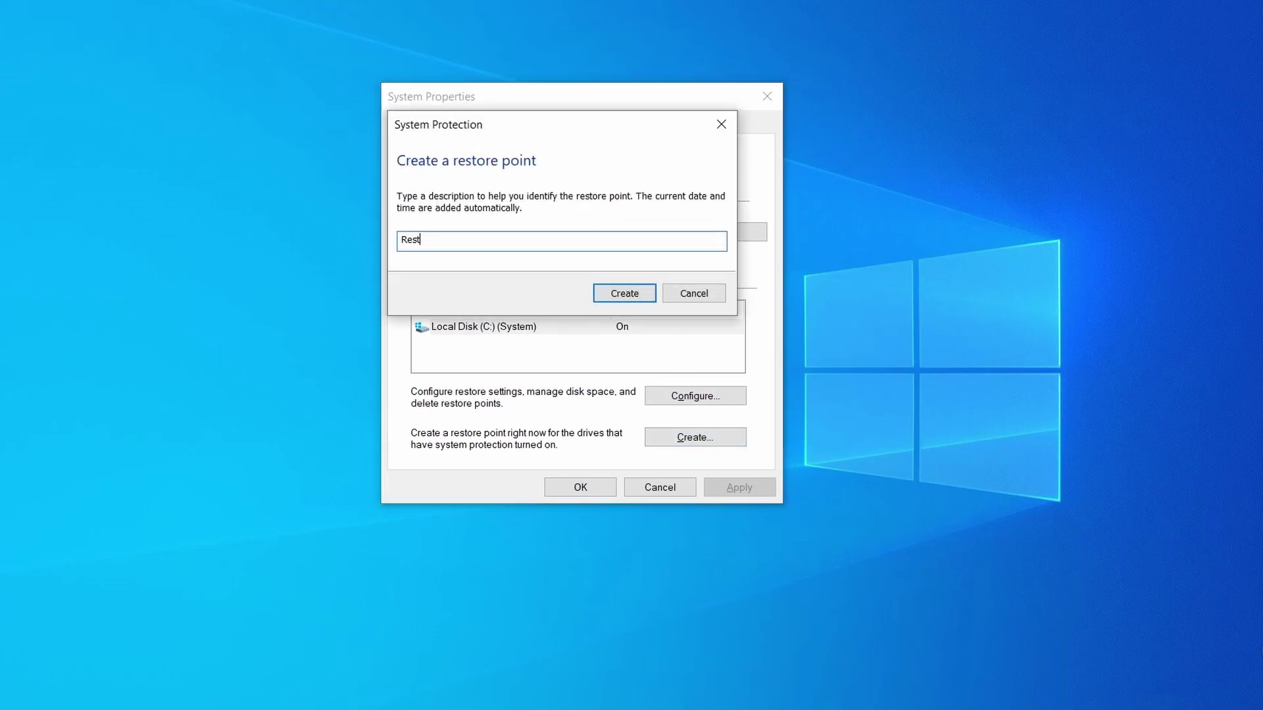
{"action": "left_click", "coordinate": [635, 292]}
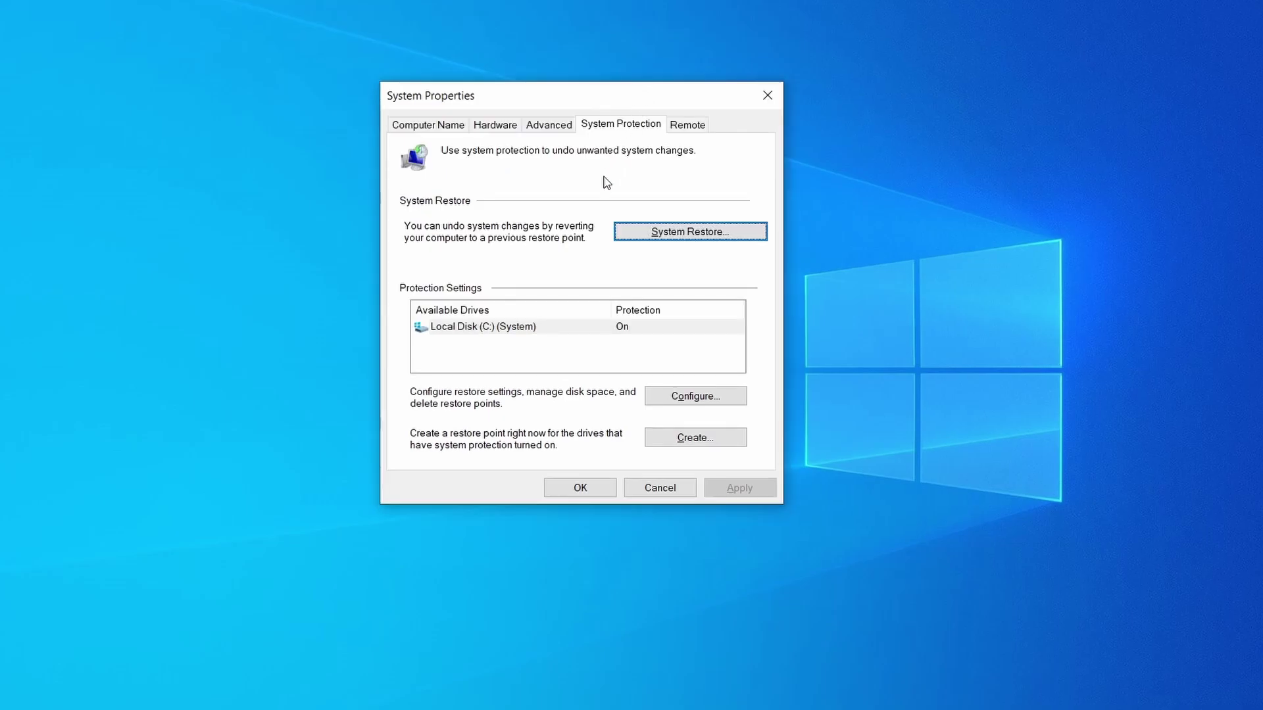
{"action": "left_click", "coordinate": [744, 240]}
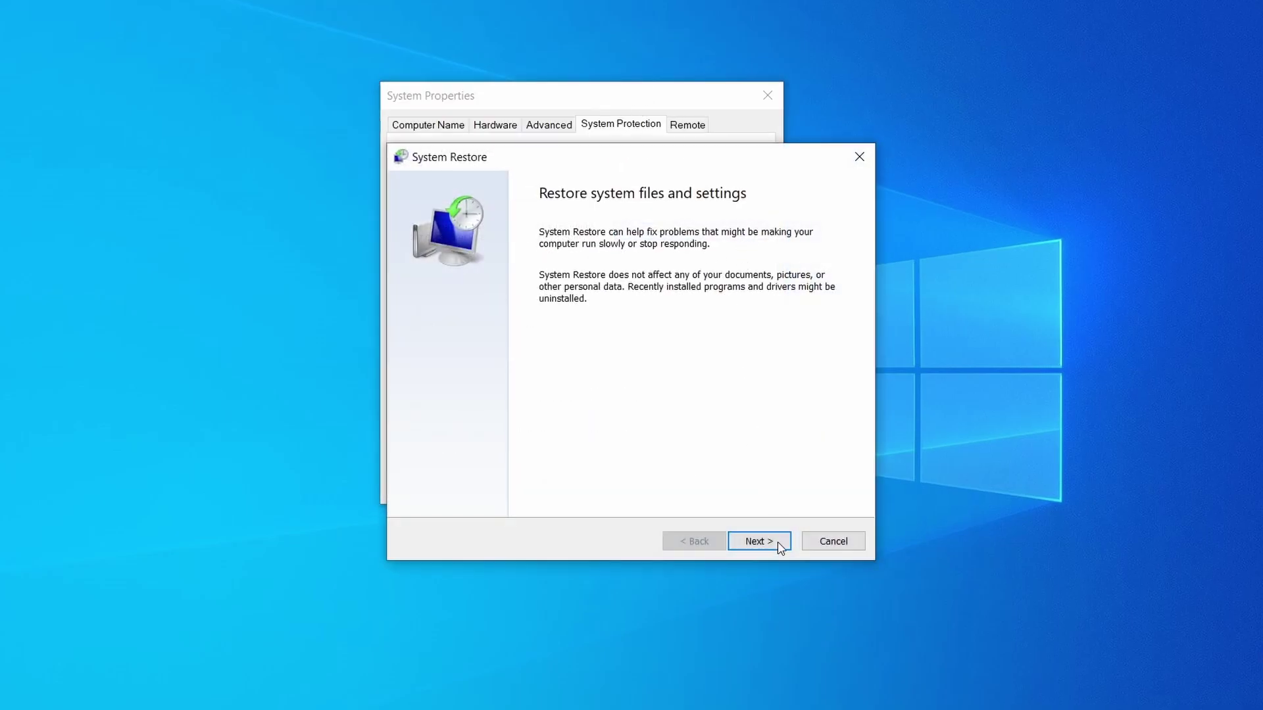
{"action": "left_click", "coordinate": [759, 541]}
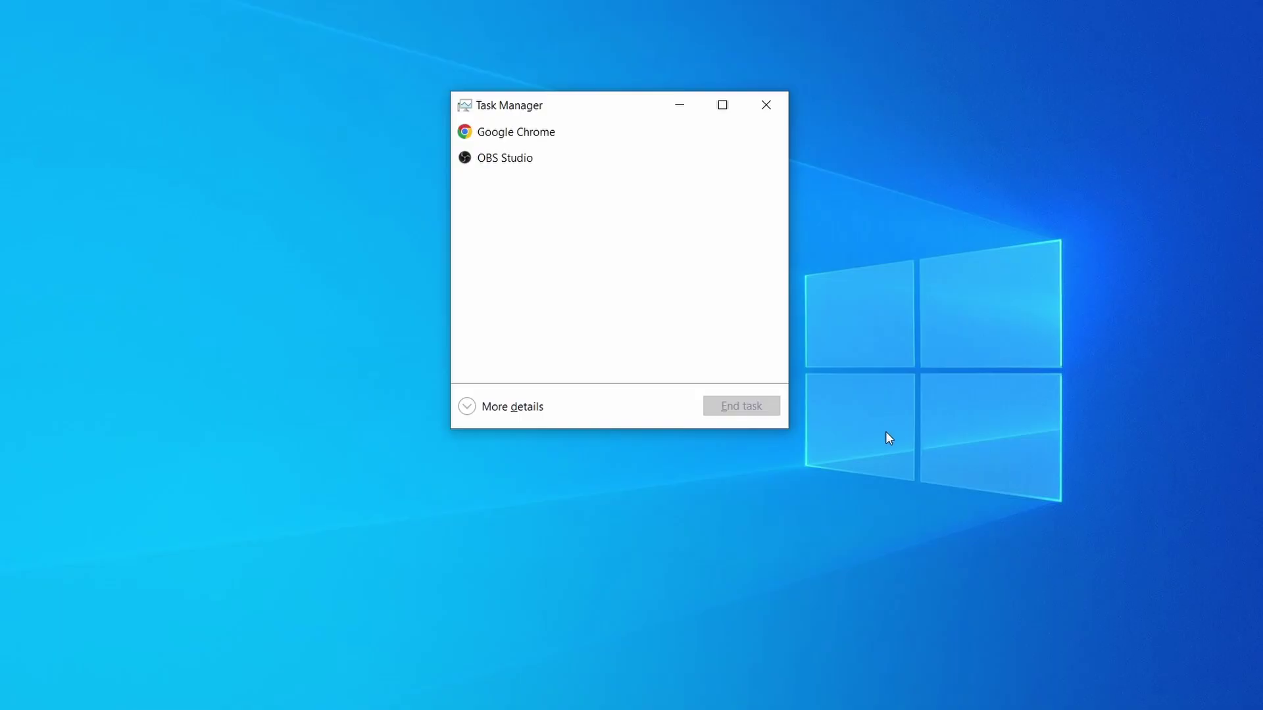
Expand Task Manager to full details and sort processes by CPU and memory
{"action": "left_click", "coordinate": [477, 408]}
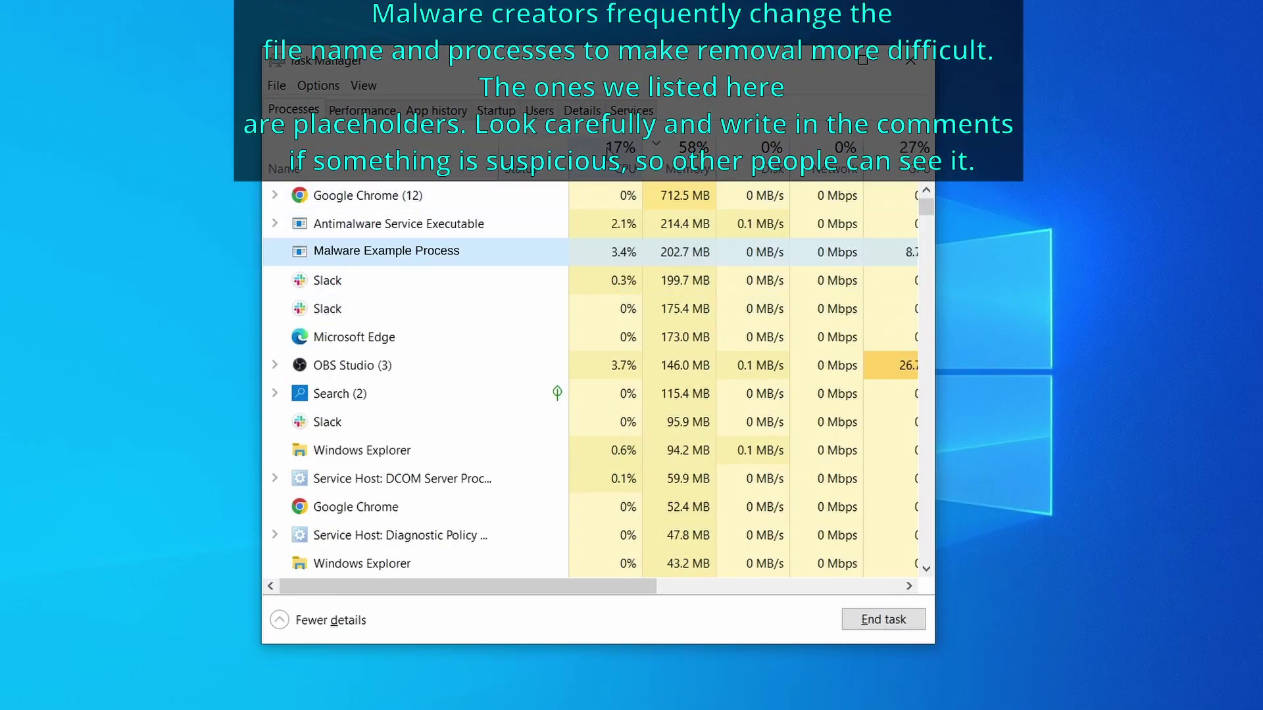
{"action": "left_click", "coordinate": [621, 155]}
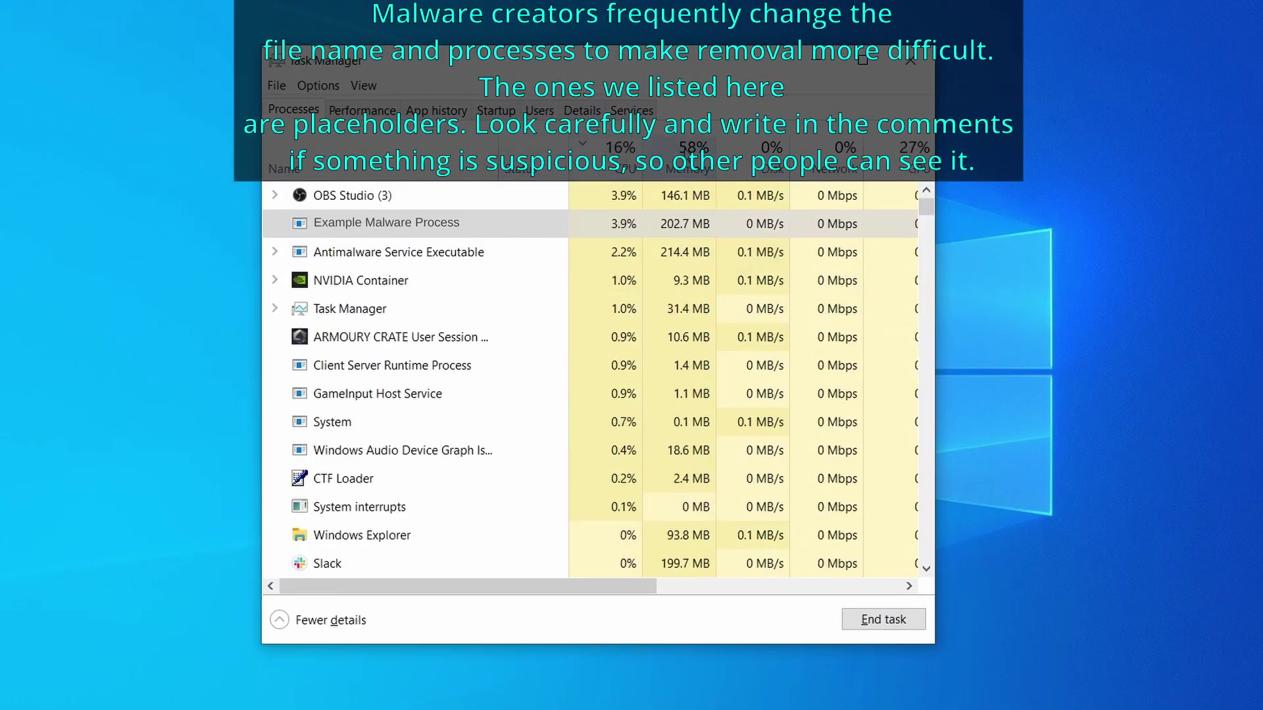
{"action": "left_click", "coordinate": [691, 158]}
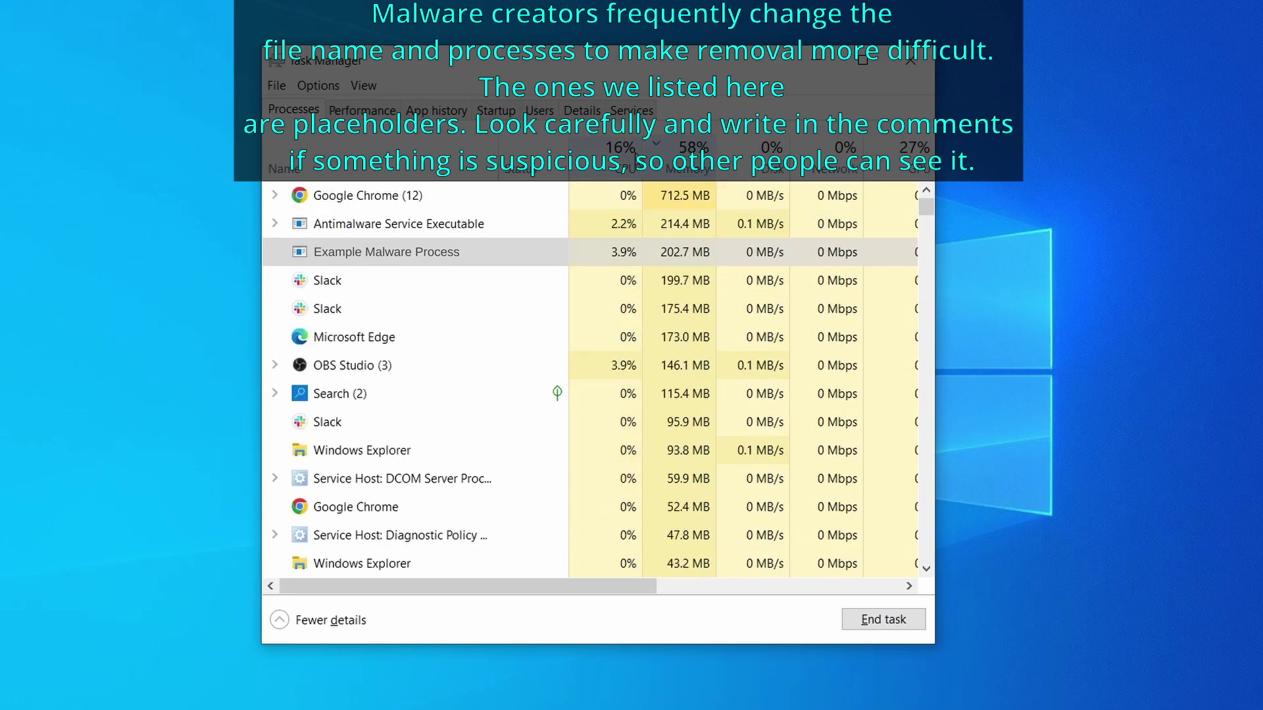
Open Example Malware Process's file location and delete its three files
{"action": "right_click", "coordinate": [603, 252]}
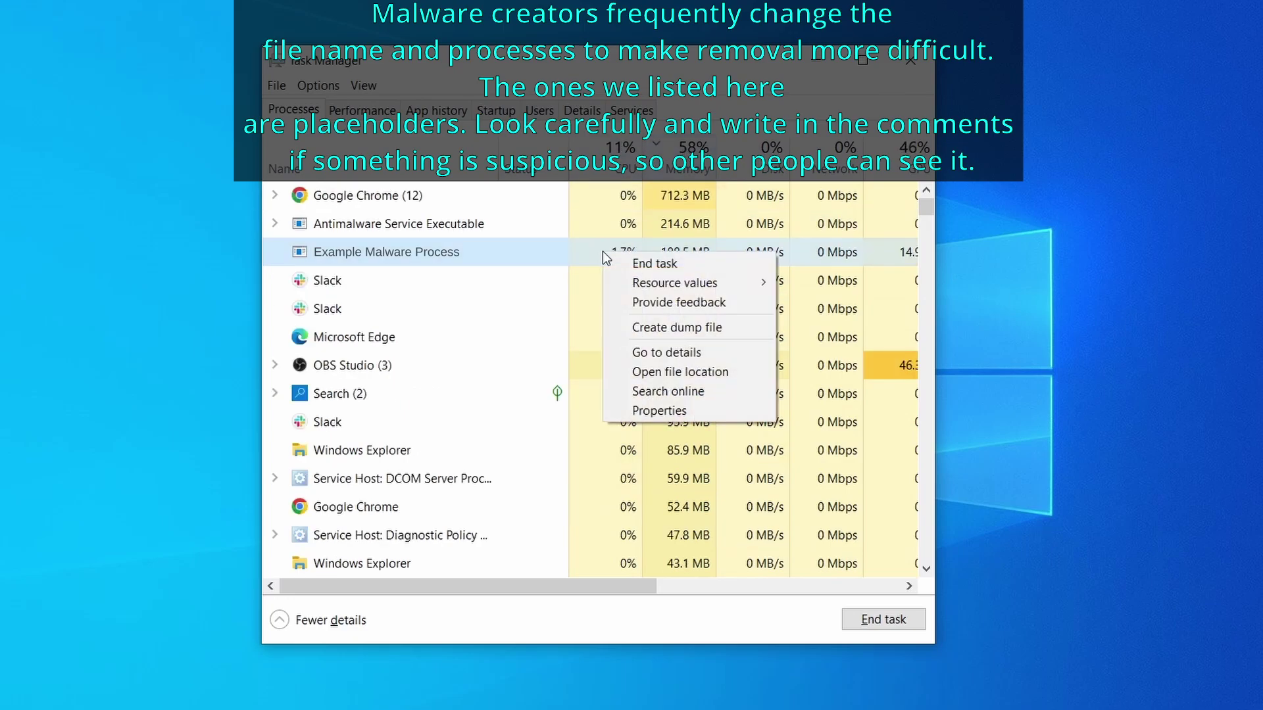
{"action": "left_click", "coordinate": [683, 374]}
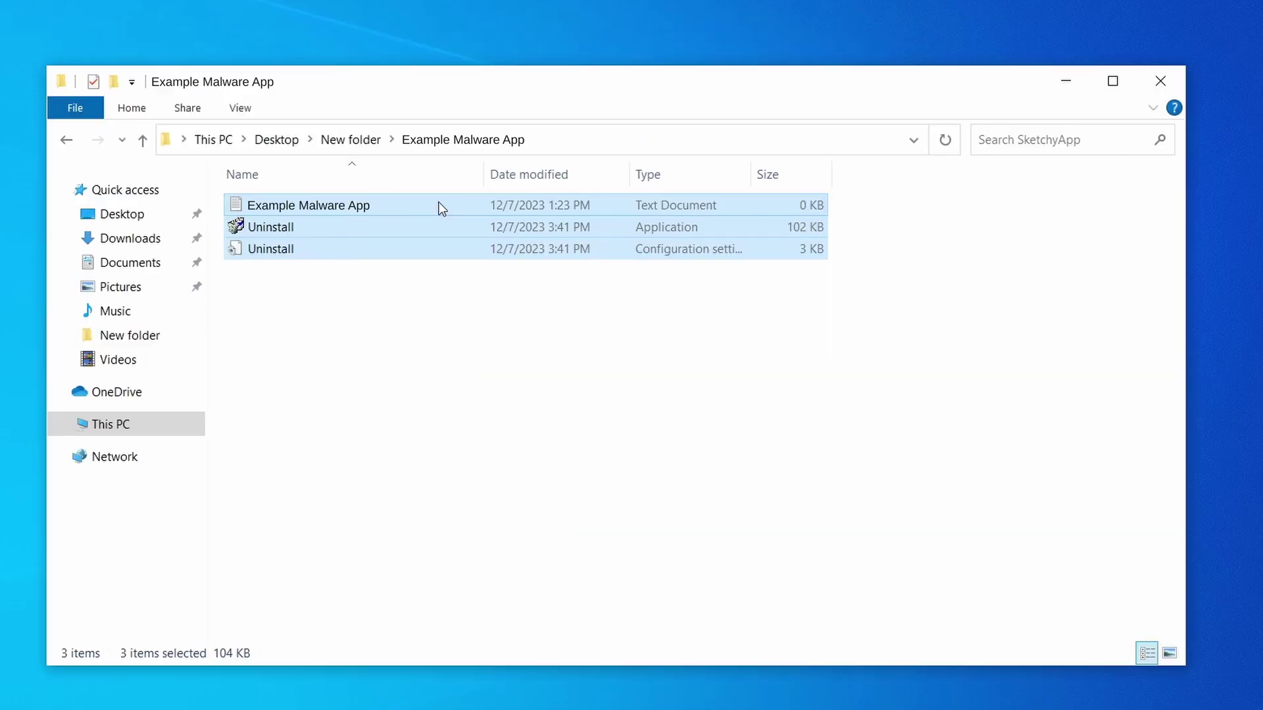
{"action": "right_click", "coordinate": [436, 205]}
{"action": "left_click", "coordinate": [547, 456]}
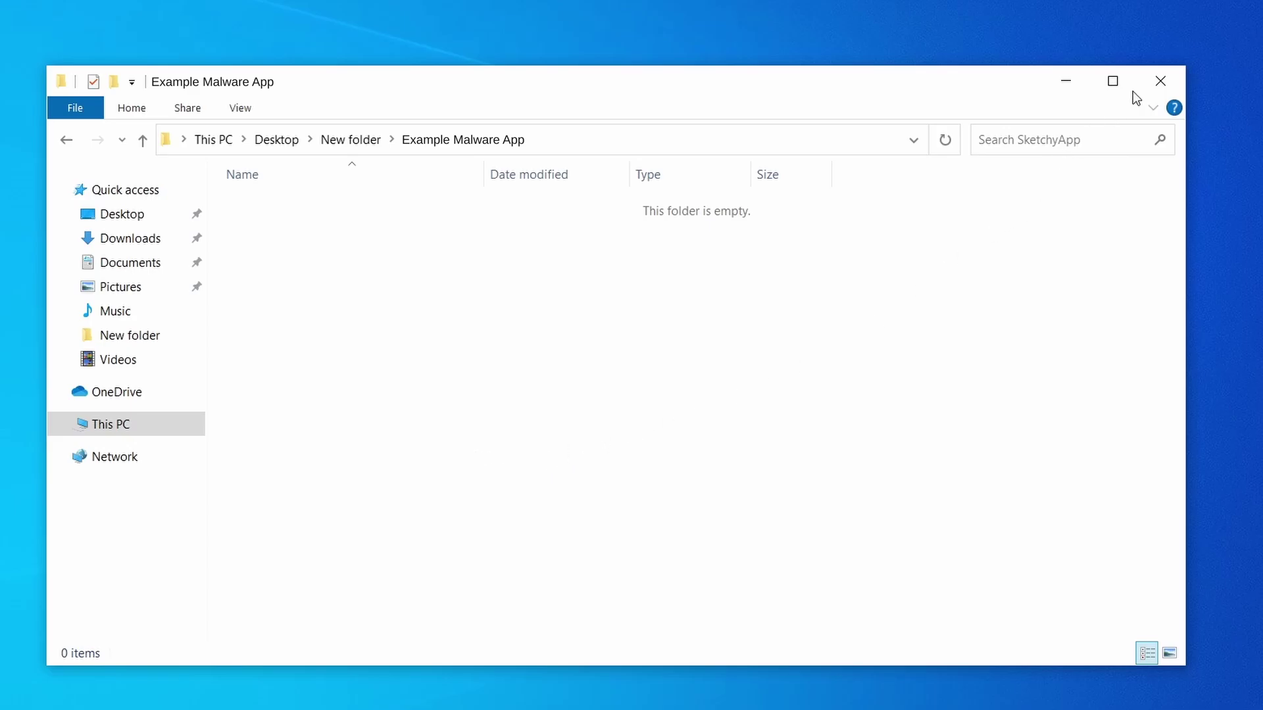
{"action": "left_click", "coordinate": [1160, 80]}
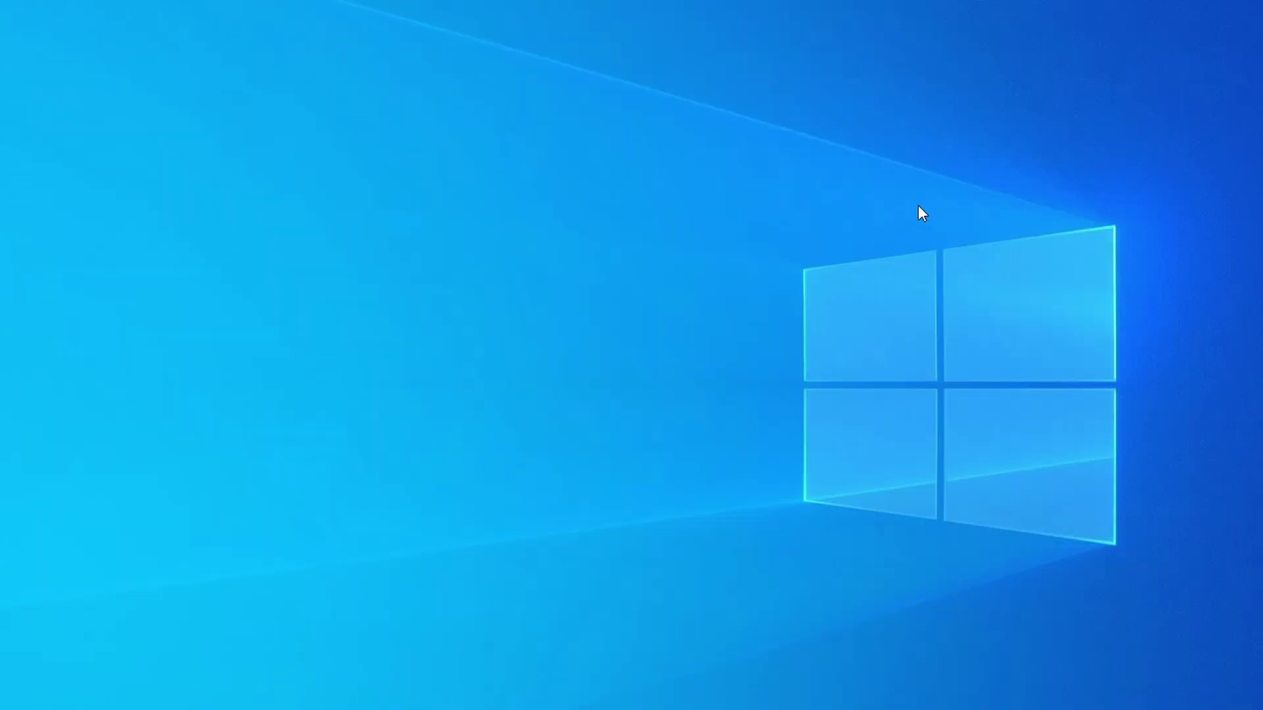
{"action": "key", "text": "ctrl+shift+Escape"}
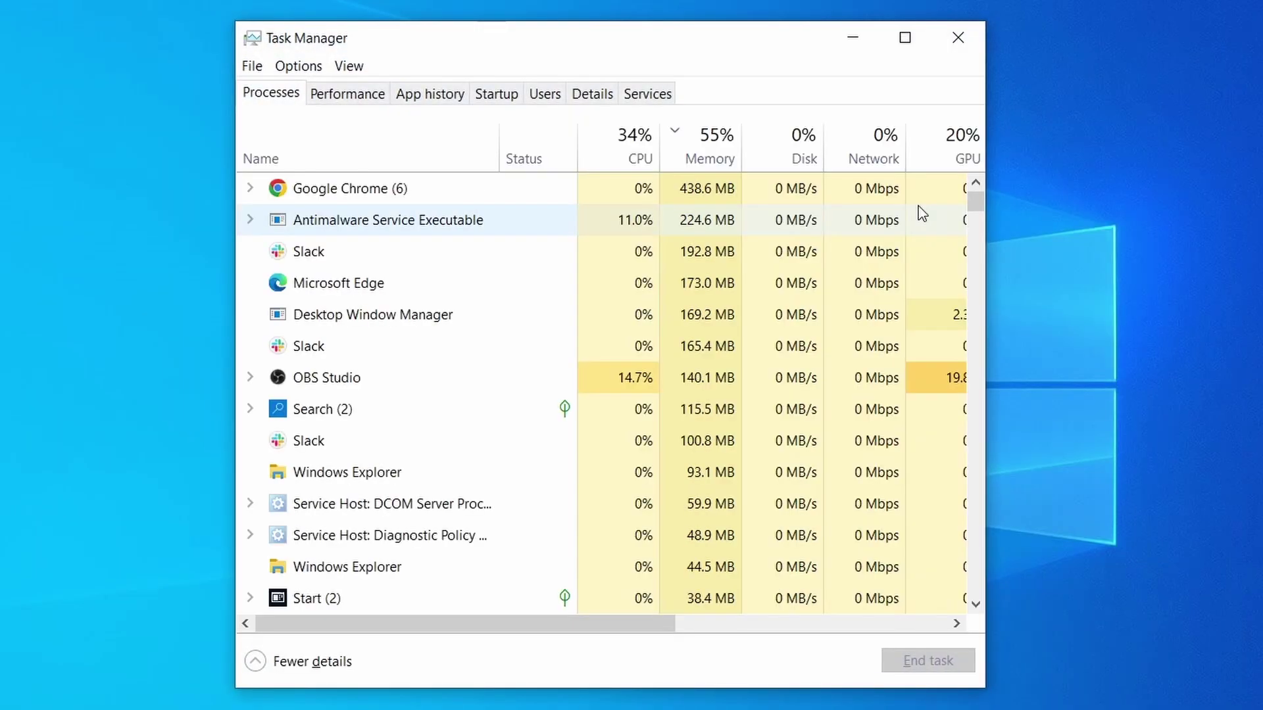
{"action": "left_click", "coordinate": [608, 155]}
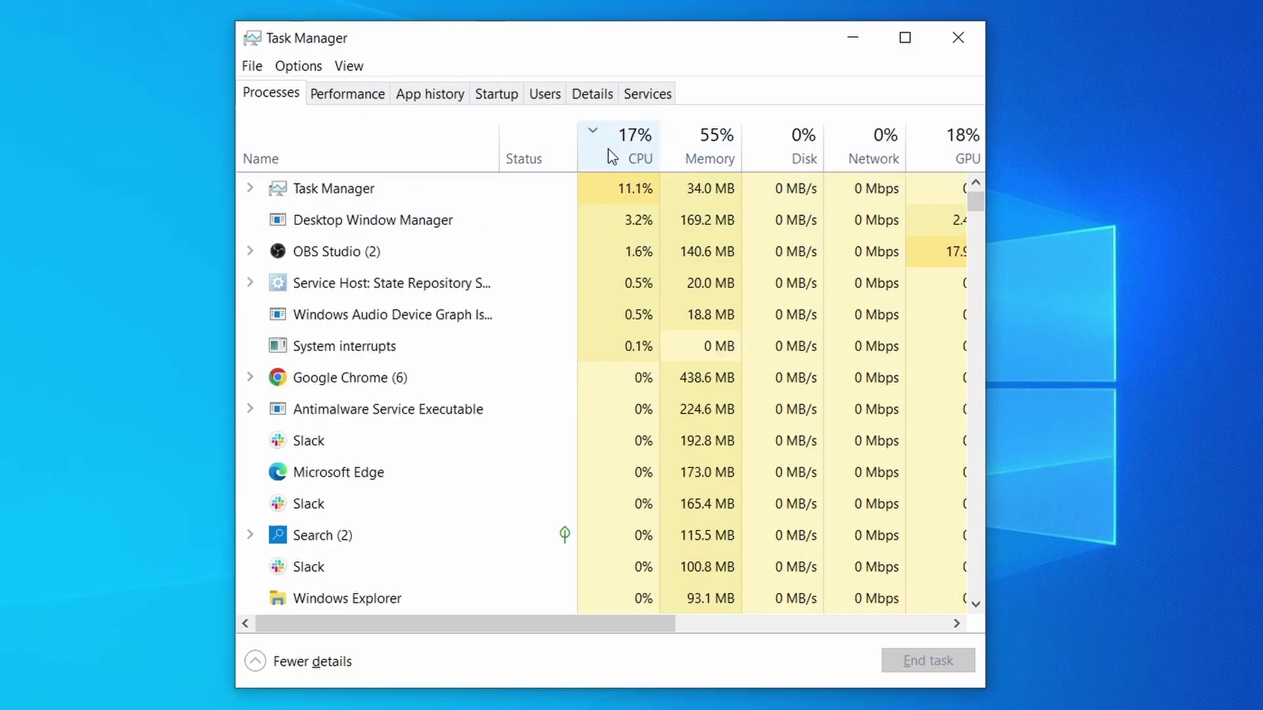
{"action": "left_click", "coordinate": [716, 144]}
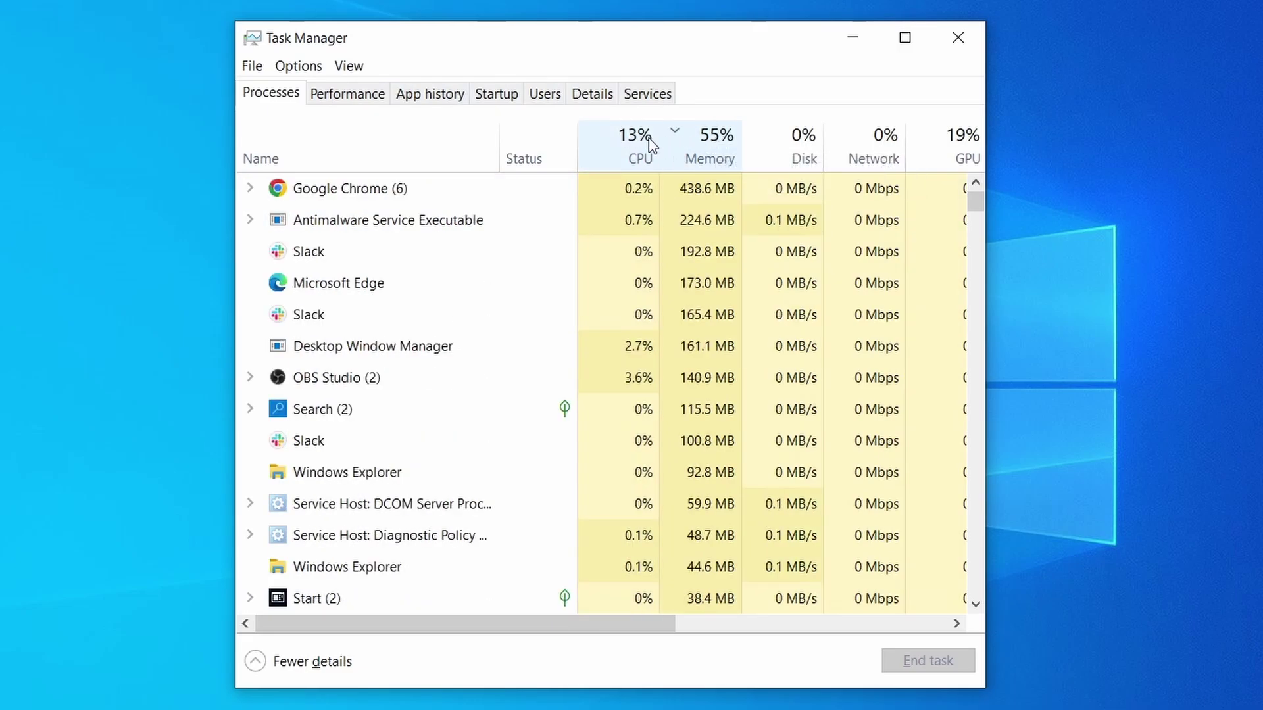
{"action": "scroll", "coordinate": [547, 444], "scroll_direction": "down", "scroll_amount": 2}
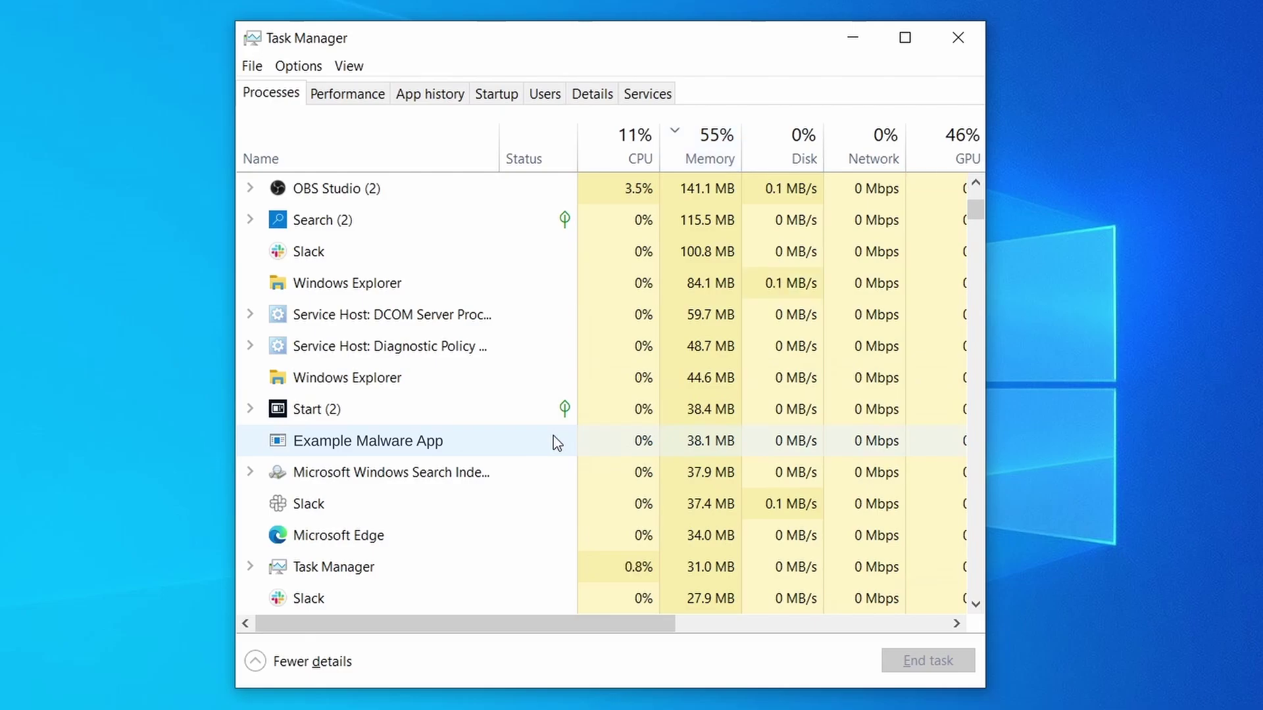
{"action": "right_click", "coordinate": [554, 435]}
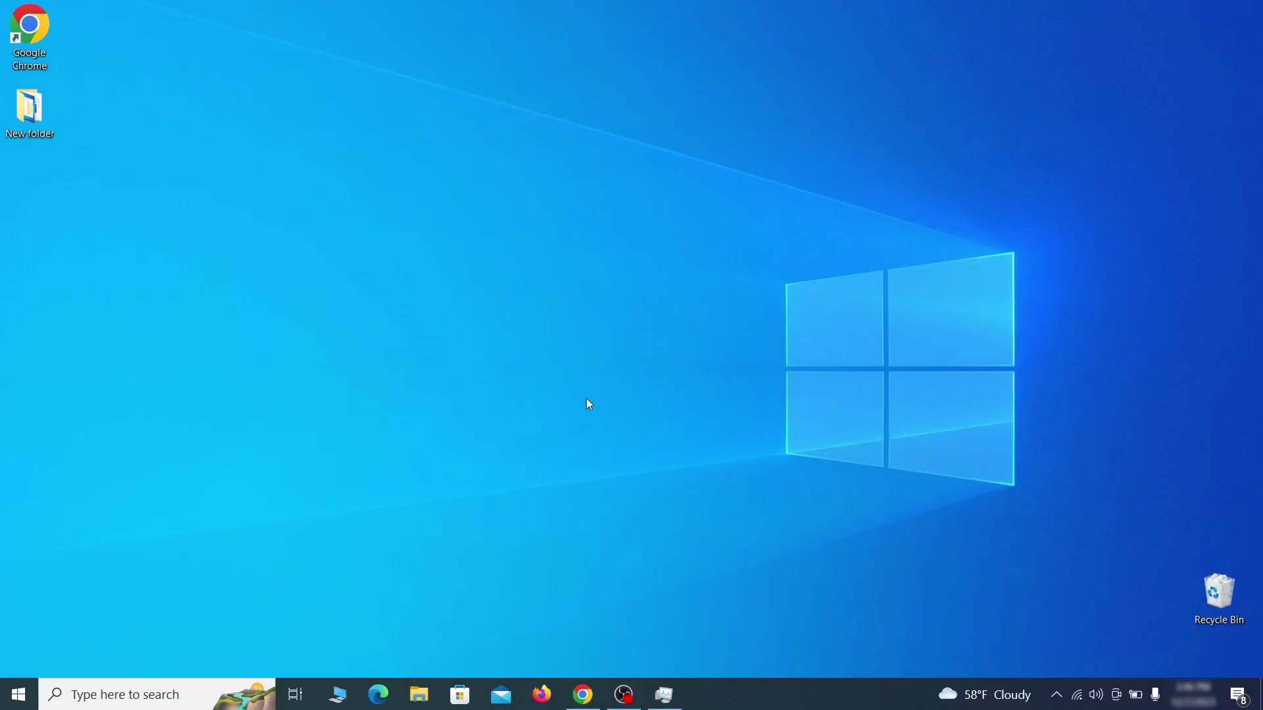
Open the Wi-Fi adapter's Internet Protocol Version 4 (TCP/IPv4) properties from Network Connections
{"action": "key", "text": "super"}
{"action": "type", "text": "view network connections"}
{"action": "key", "text": "Return"}
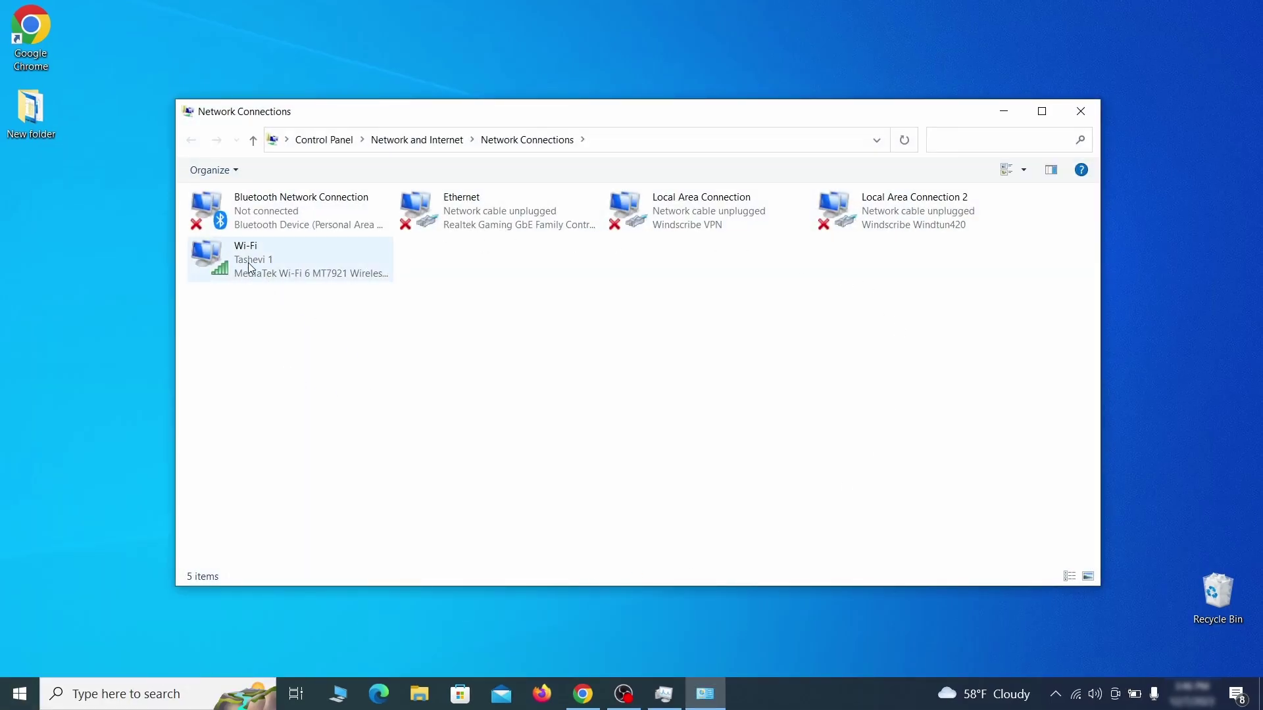
{"action": "left_click", "coordinate": [228, 253]}
{"action": "right_click", "coordinate": [269, 272]}
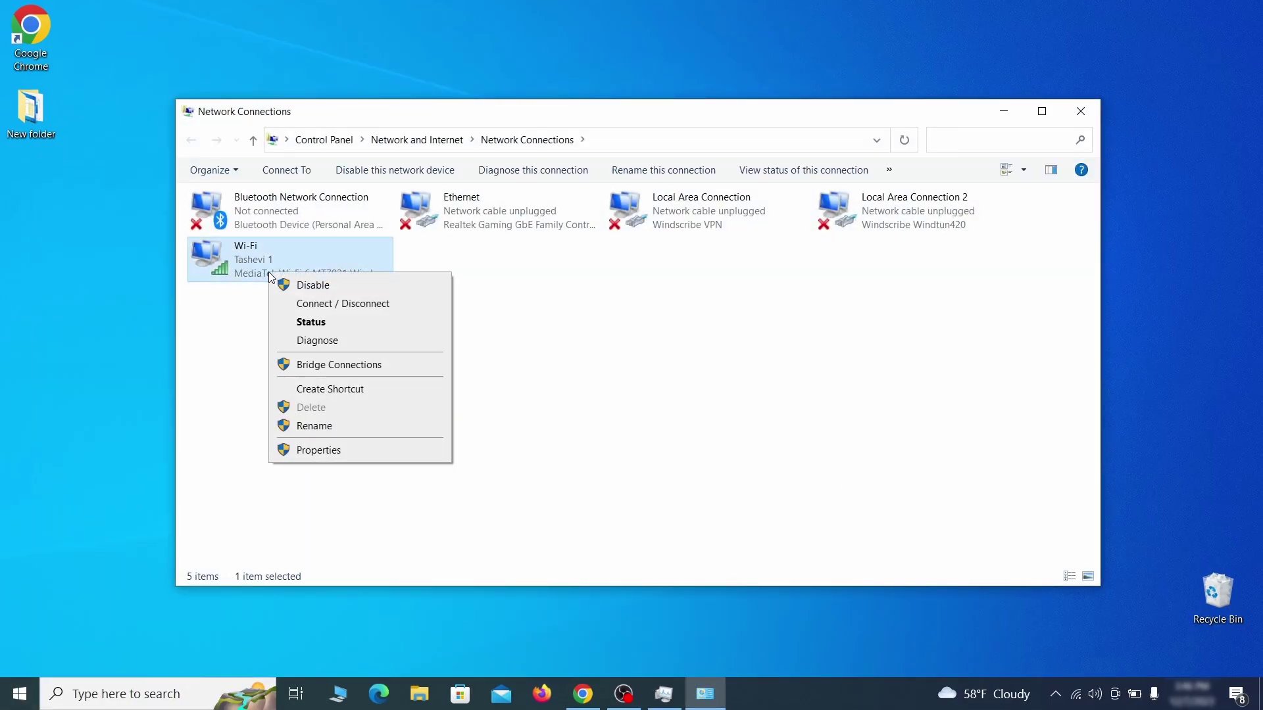
{"action": "left_click", "coordinate": [319, 450]}
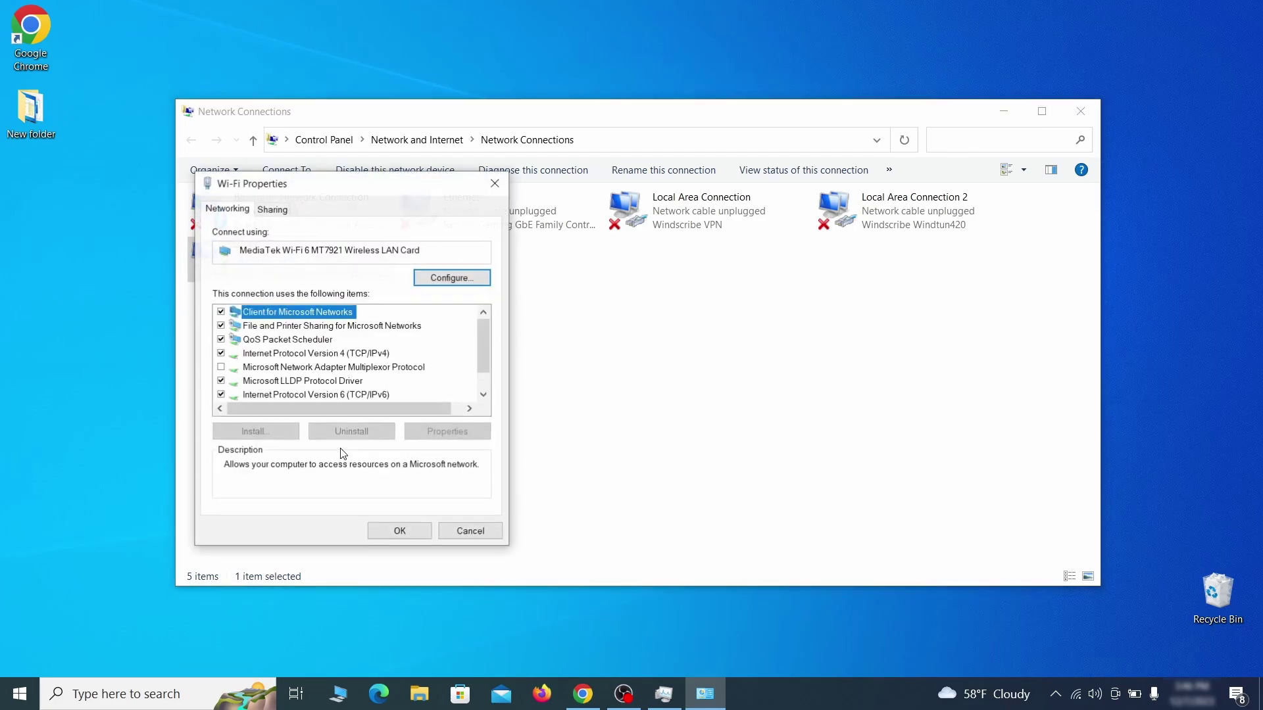
{"action": "left_click", "coordinate": [330, 355]}
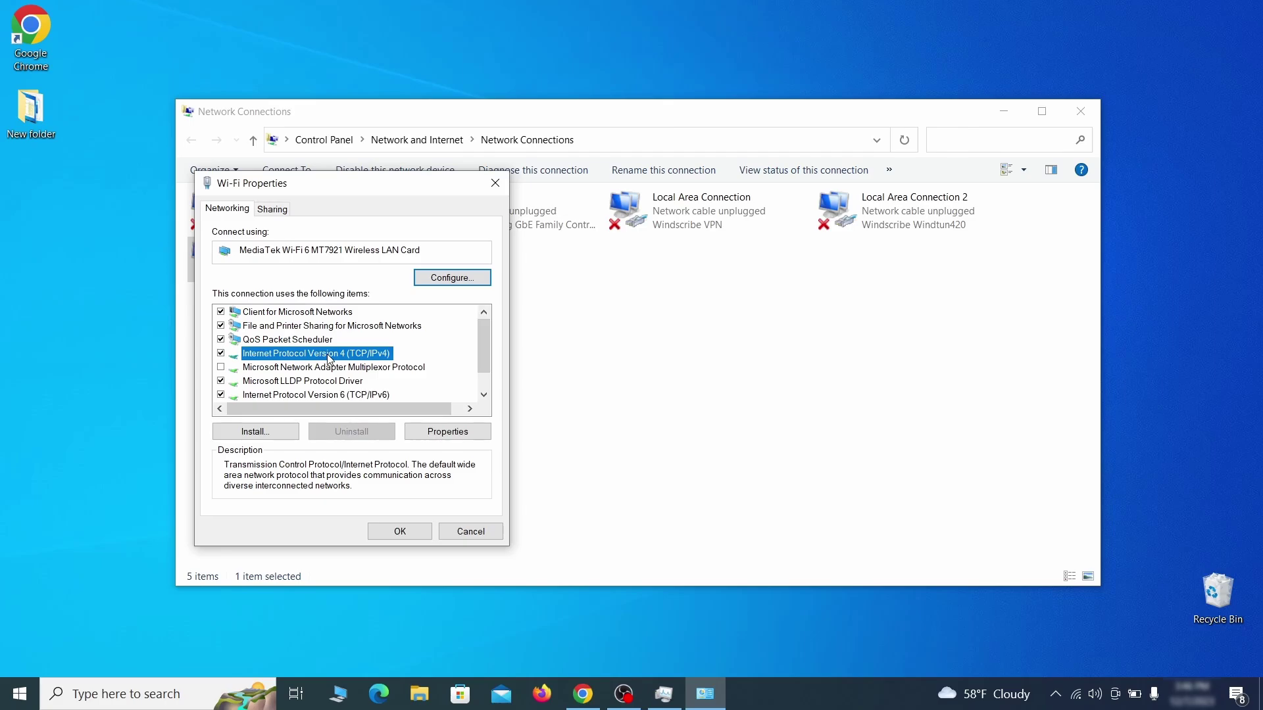
{"action": "left_click", "coordinate": [448, 431]}
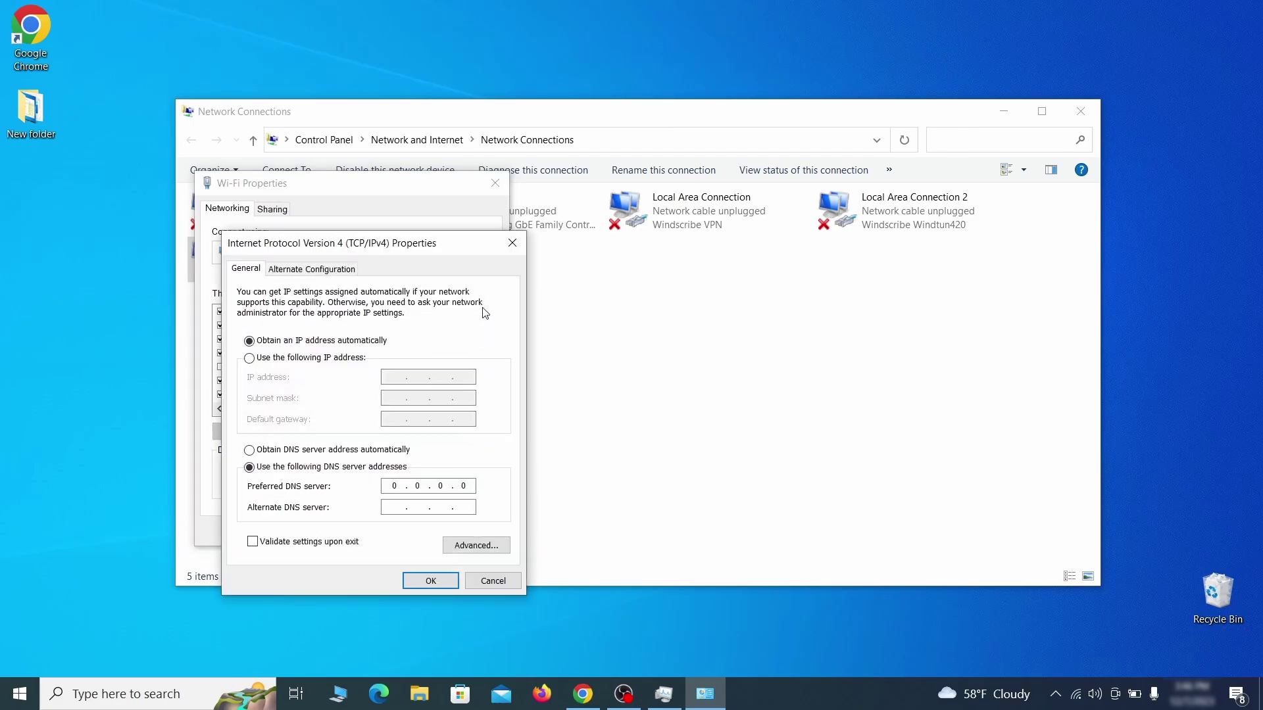
Remove the 0.0.0.0 DNS server in advanced TCP/IP settings and confirm all dialogs
{"action": "left_click_drag", "start_coordinate": [451, 241], "coordinate": [639, 191]}
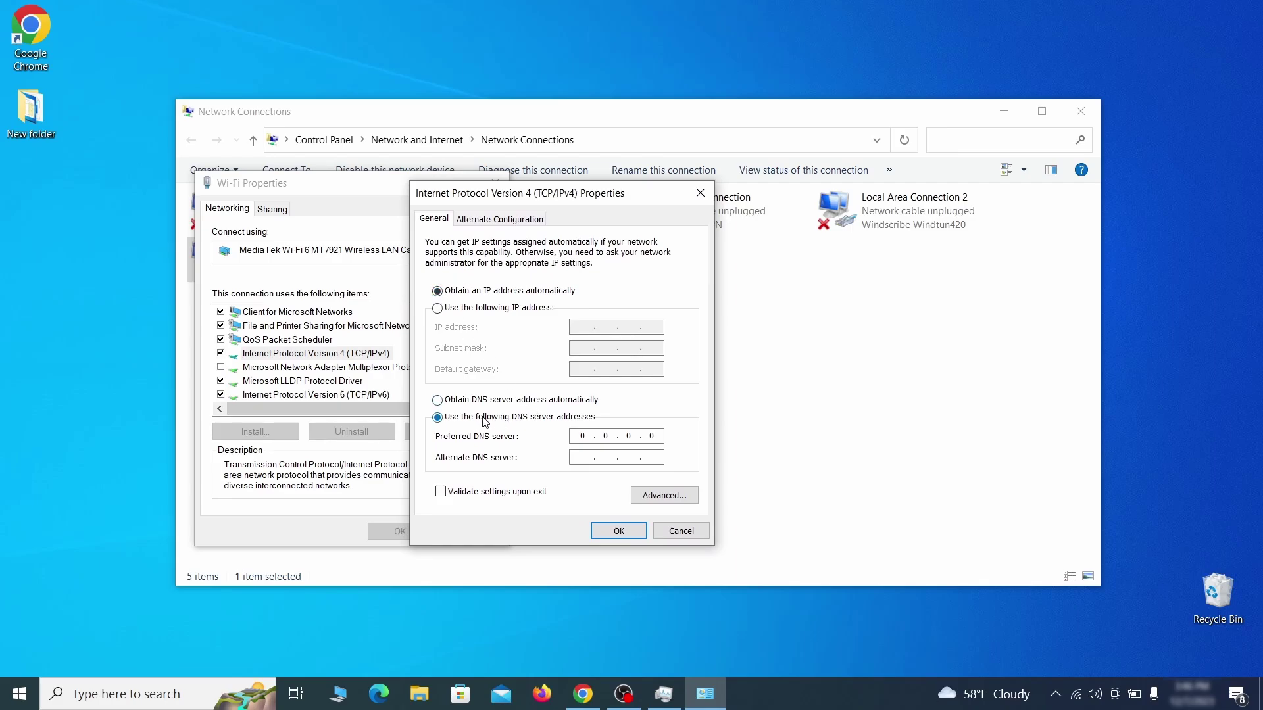
{"action": "left_click", "coordinate": [665, 496]}
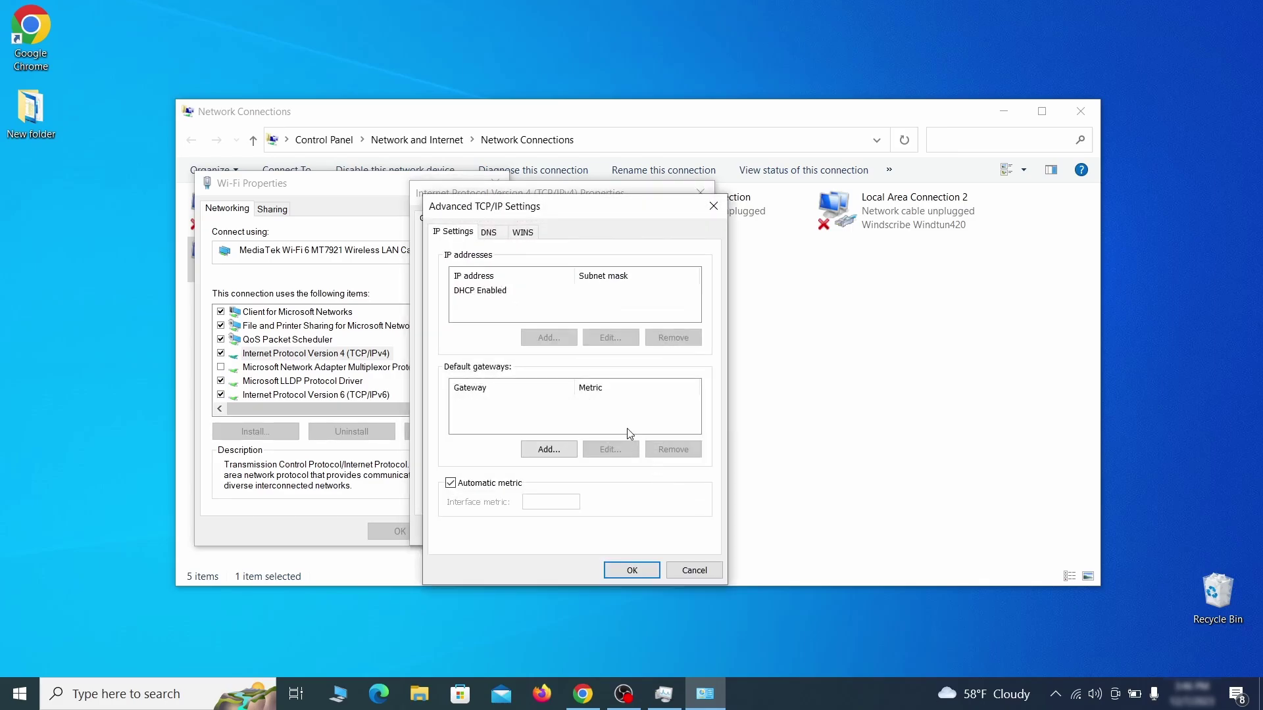
{"action": "left_click", "coordinate": [492, 232]}
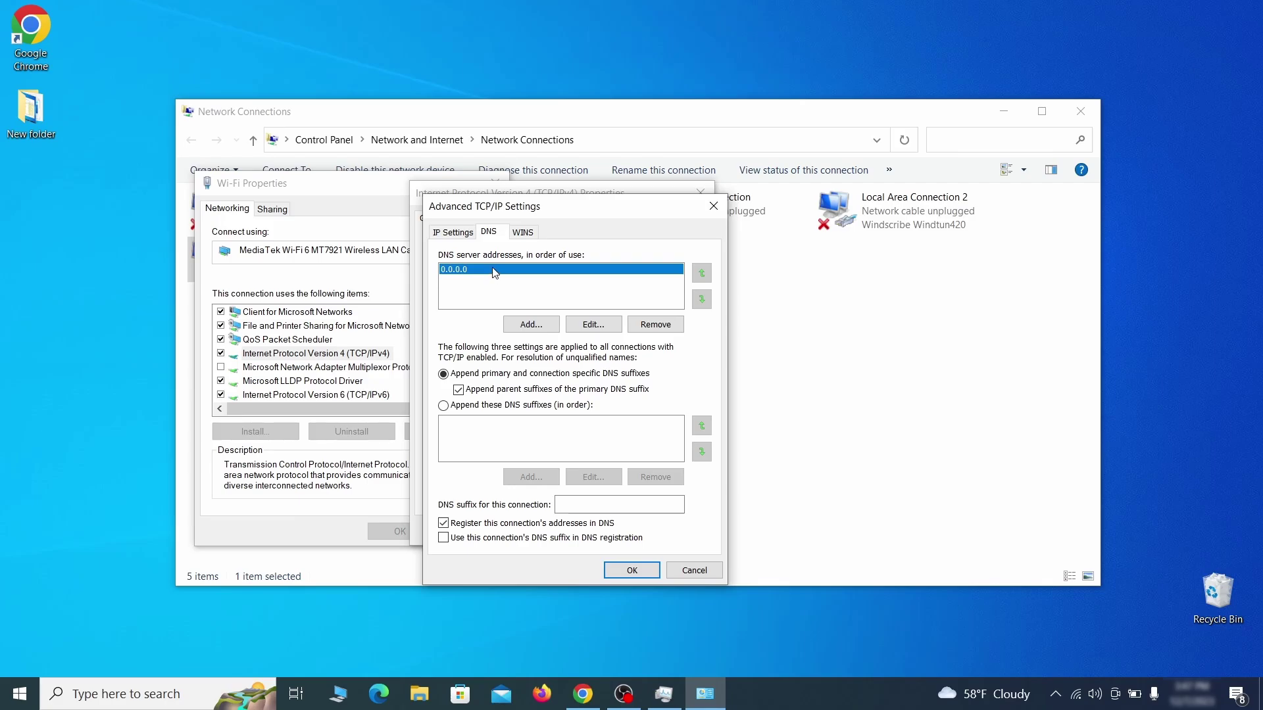
{"action": "left_click", "coordinate": [668, 328]}
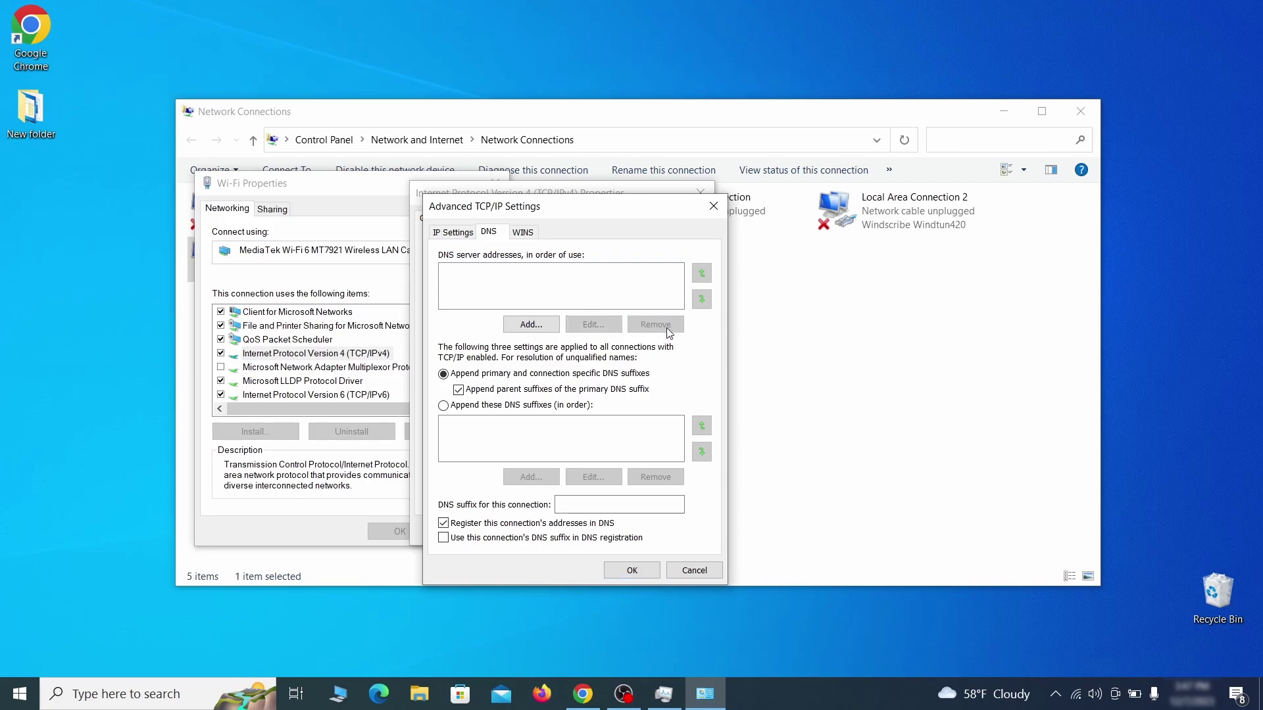
{"action": "left_click", "coordinate": [634, 571]}
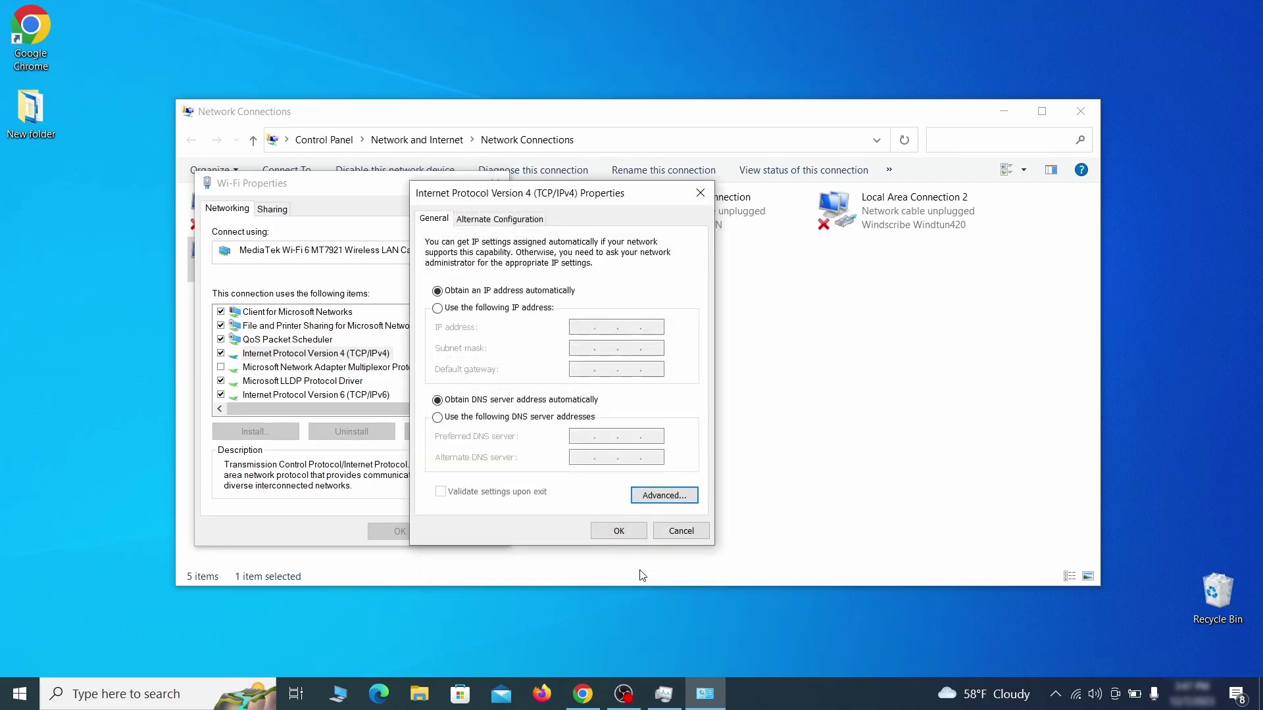
{"action": "left_click", "coordinate": [616, 529]}
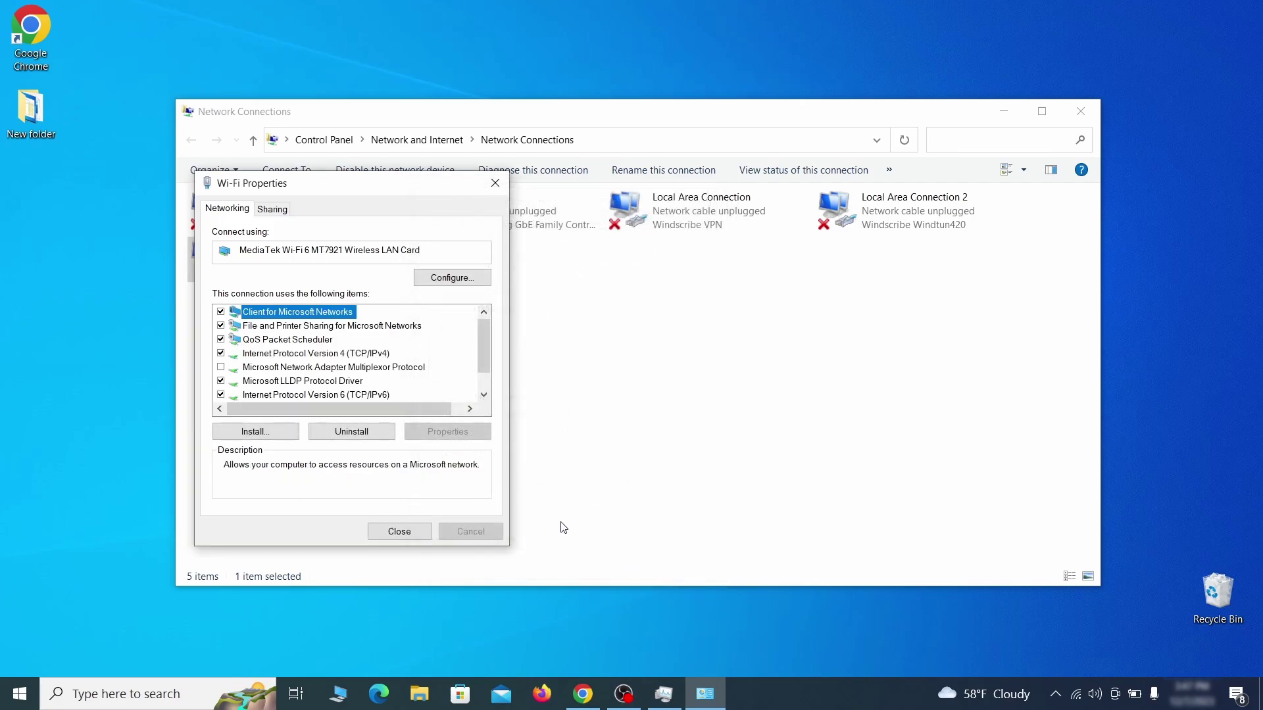
{"action": "left_click", "coordinate": [399, 532]}
Open the hosts file in Notepad by searching its path
{"action": "key", "text": "alt+F4"}
{"action": "key", "text": "super"}
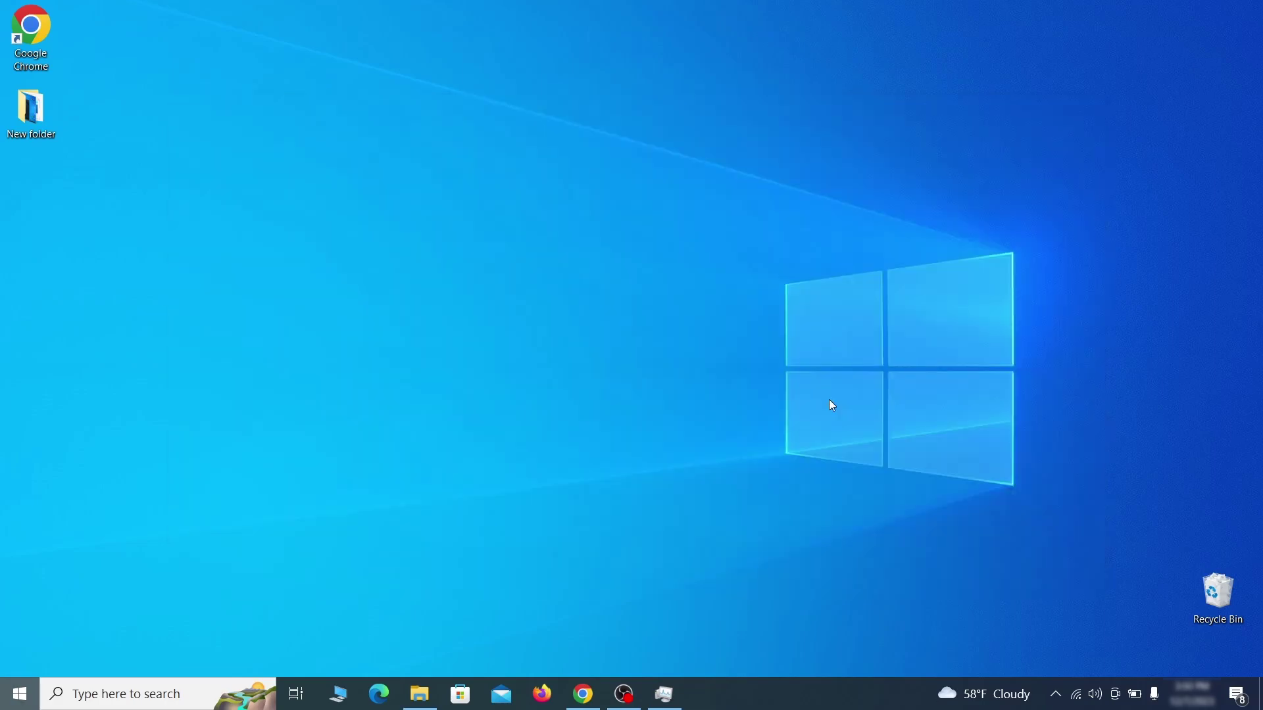
{"action": "type", "text": "C:\\Windows\\System32\\drivers\\etc\\hosts"}
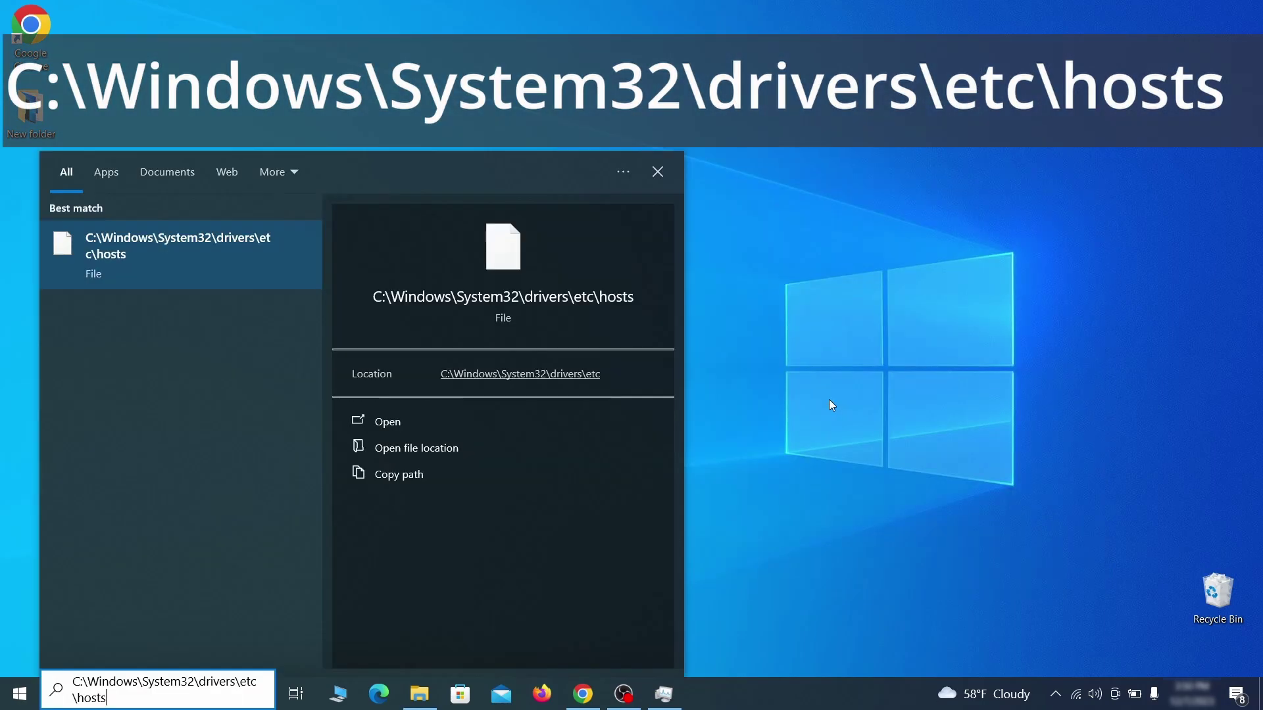
{"action": "key", "text": "Return"}
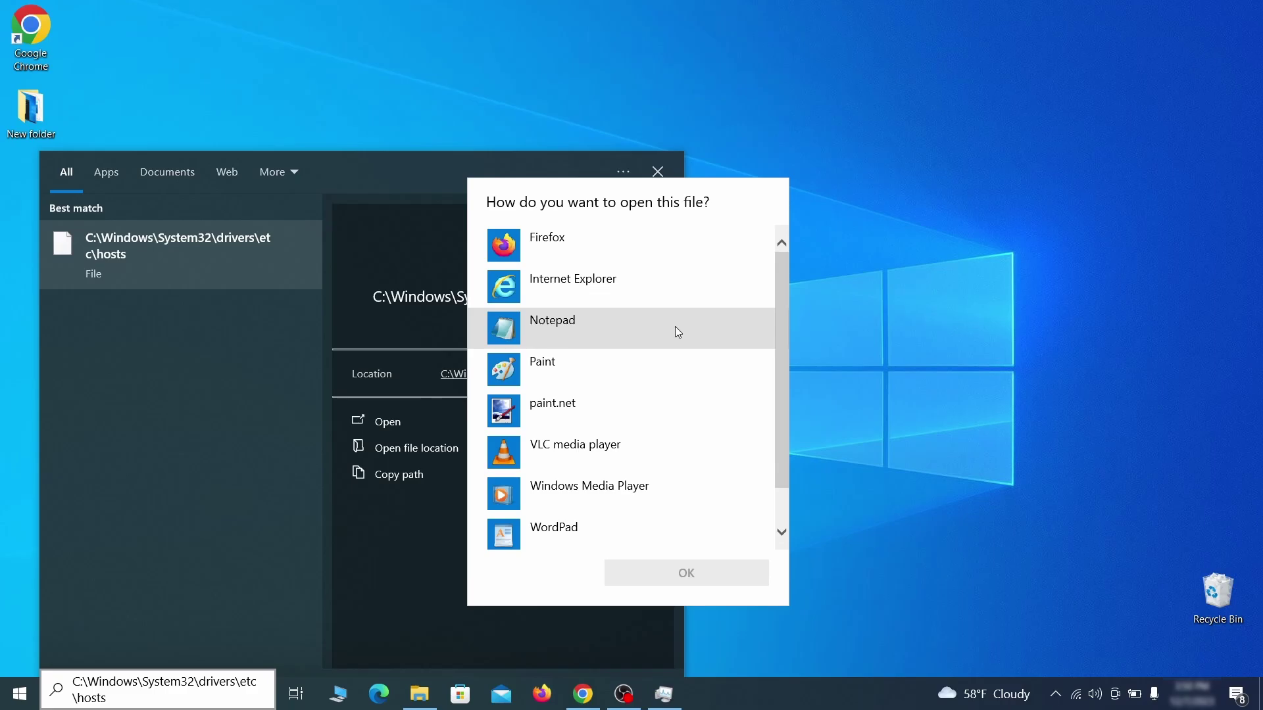
{"action": "double_click", "coordinate": [678, 331]}
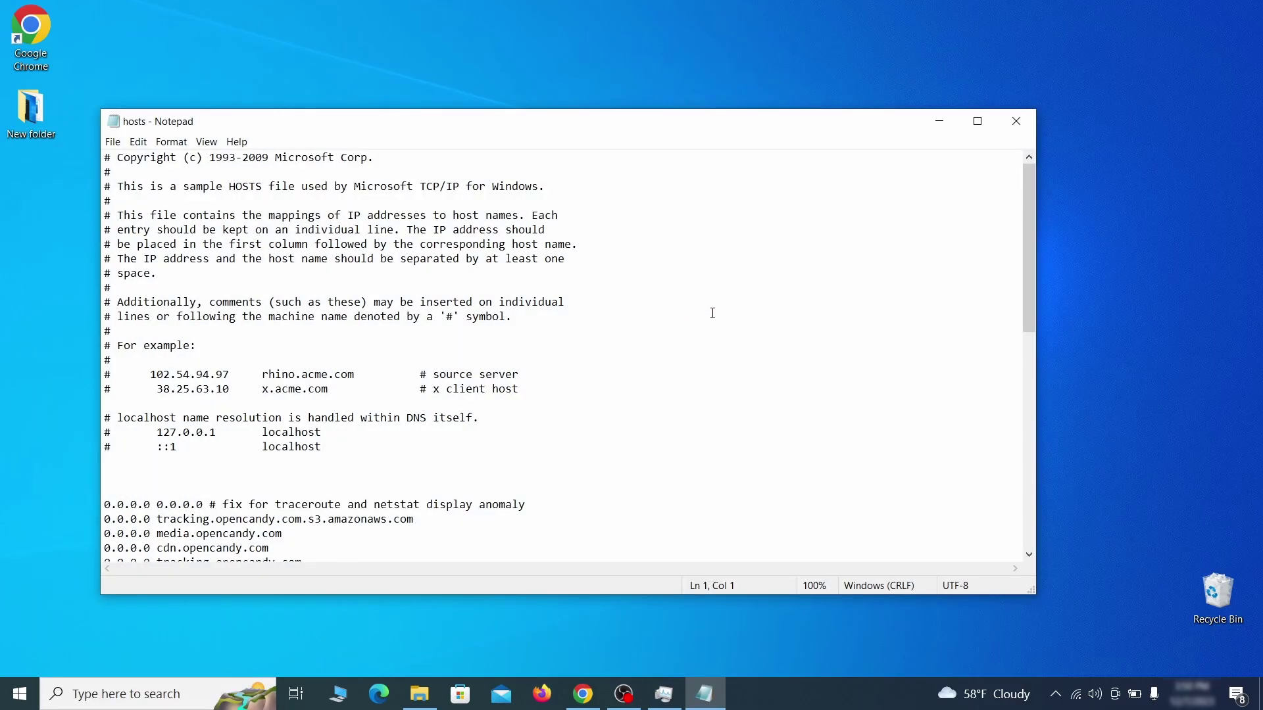
Delete the block of 0.0.0.0 host entries and save the hosts file
{"action": "scroll", "coordinate": [714, 314], "scroll_direction": "down", "scroll_amount": 3}
{"action": "left_click", "coordinate": [114, 378]}
{"action": "left_click_drag", "start_coordinate": [105, 375], "coordinate": [321, 530]}
{"action": "left_click", "coordinate": [116, 354]}
{"action": "scroll", "coordinate": [361, 434], "scroll_direction": "down", "scroll_amount": 8}
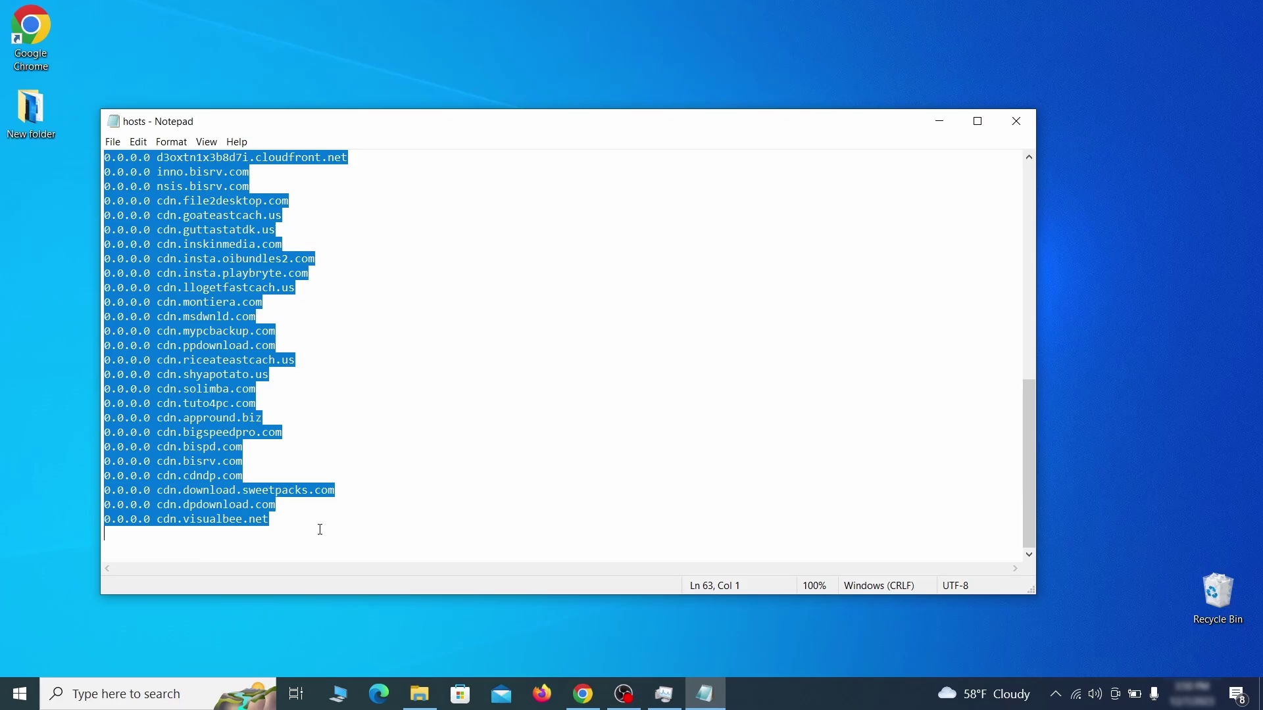
{"action": "key", "text": "Delete"}
{"action": "left_click", "coordinate": [113, 142]}
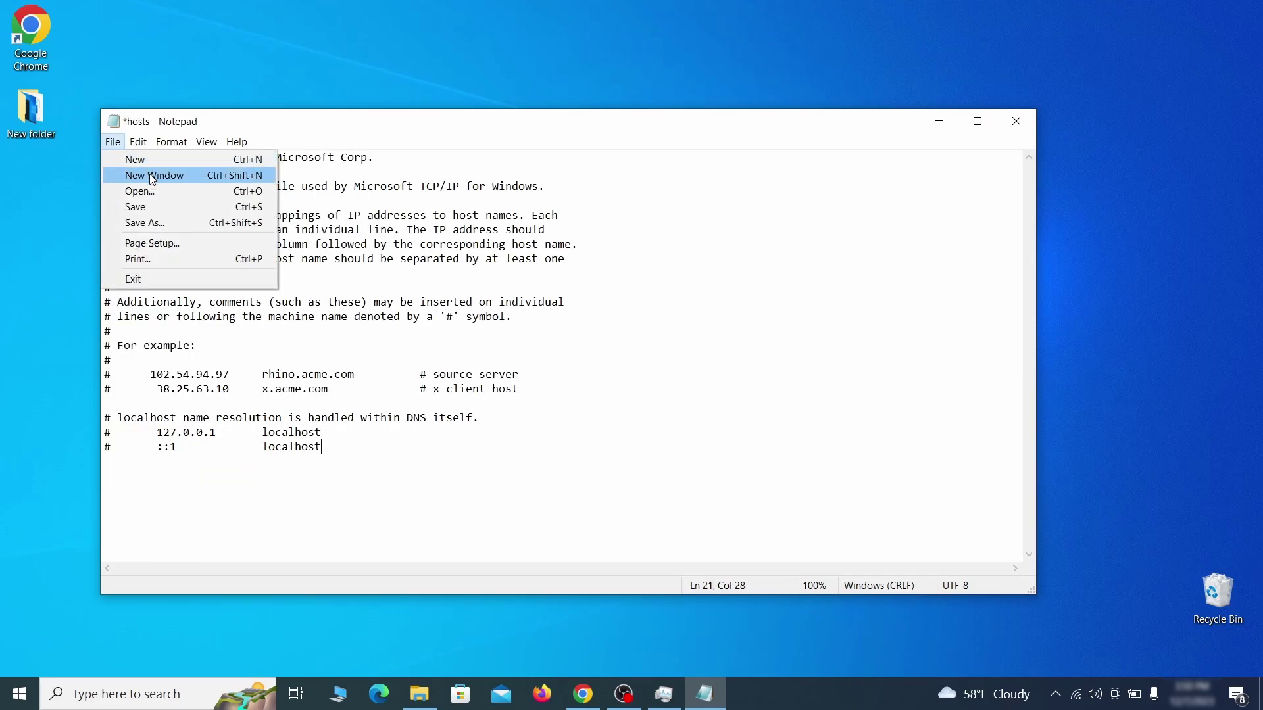
{"action": "left_click", "coordinate": [164, 205]}
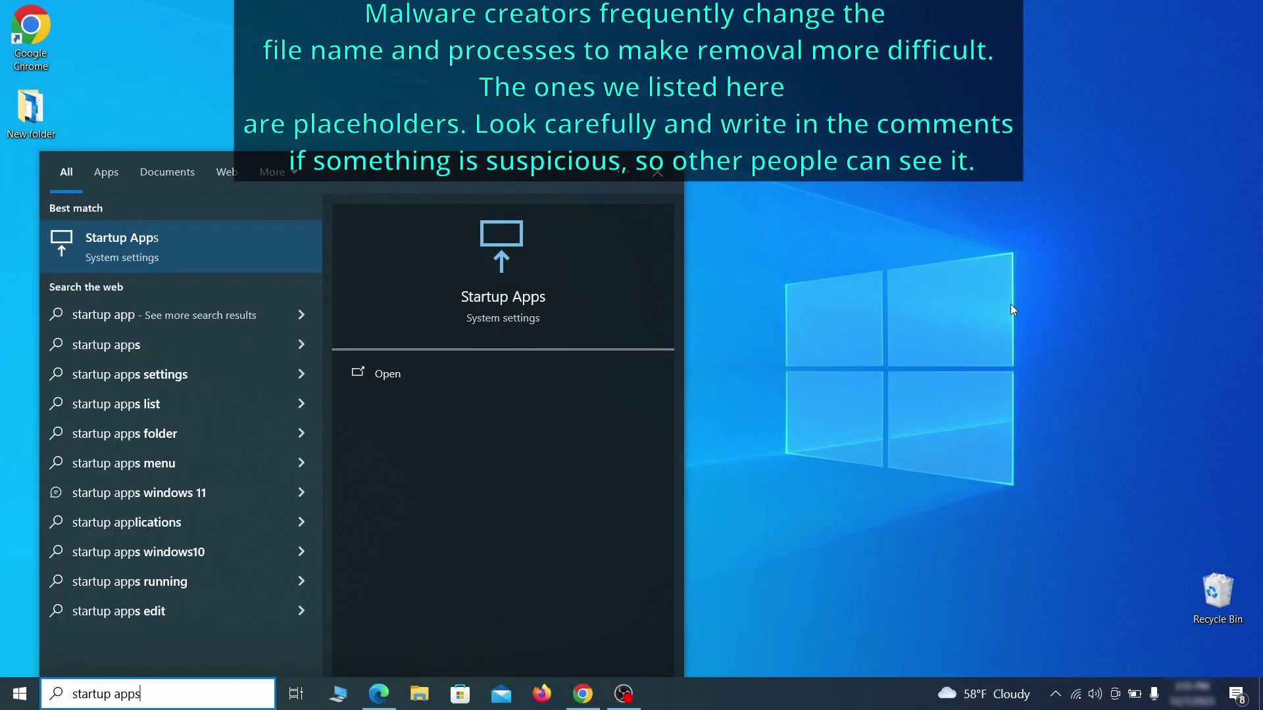
Turn off Example Malware App in the Startup Apps settings page
{"action": "key", "text": "Return"}
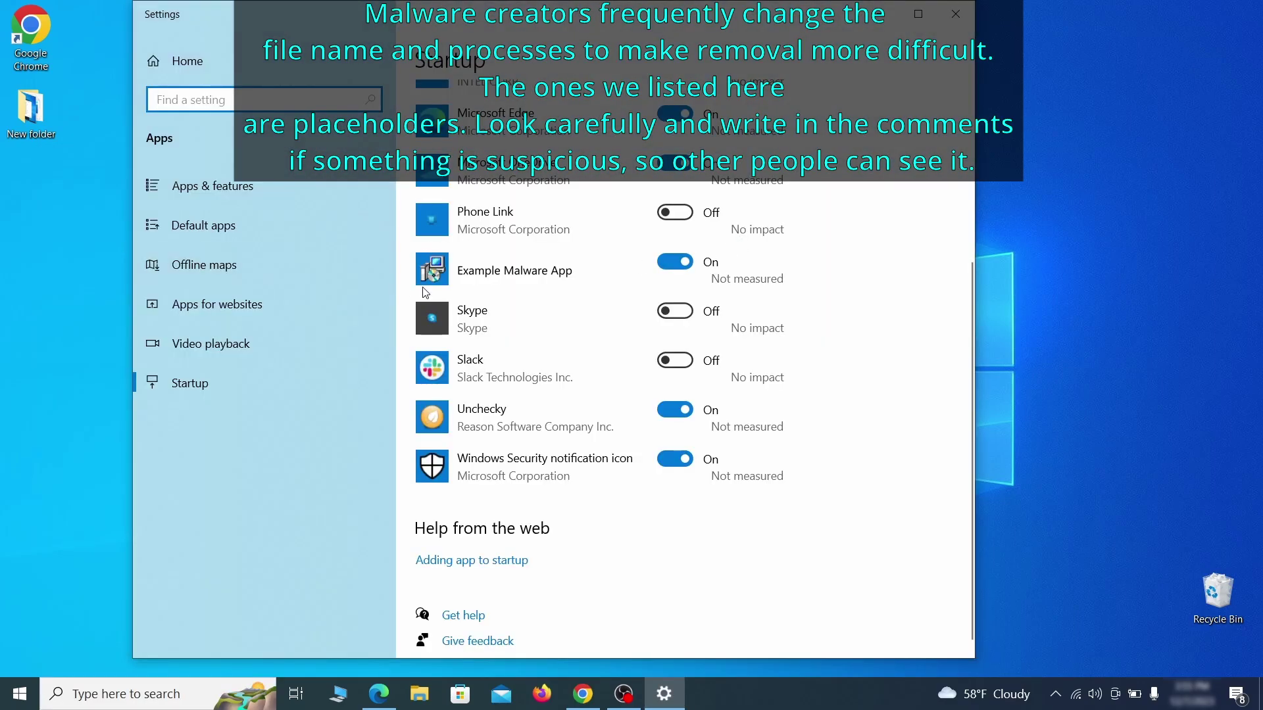
{"action": "left_click", "coordinate": [678, 272]}
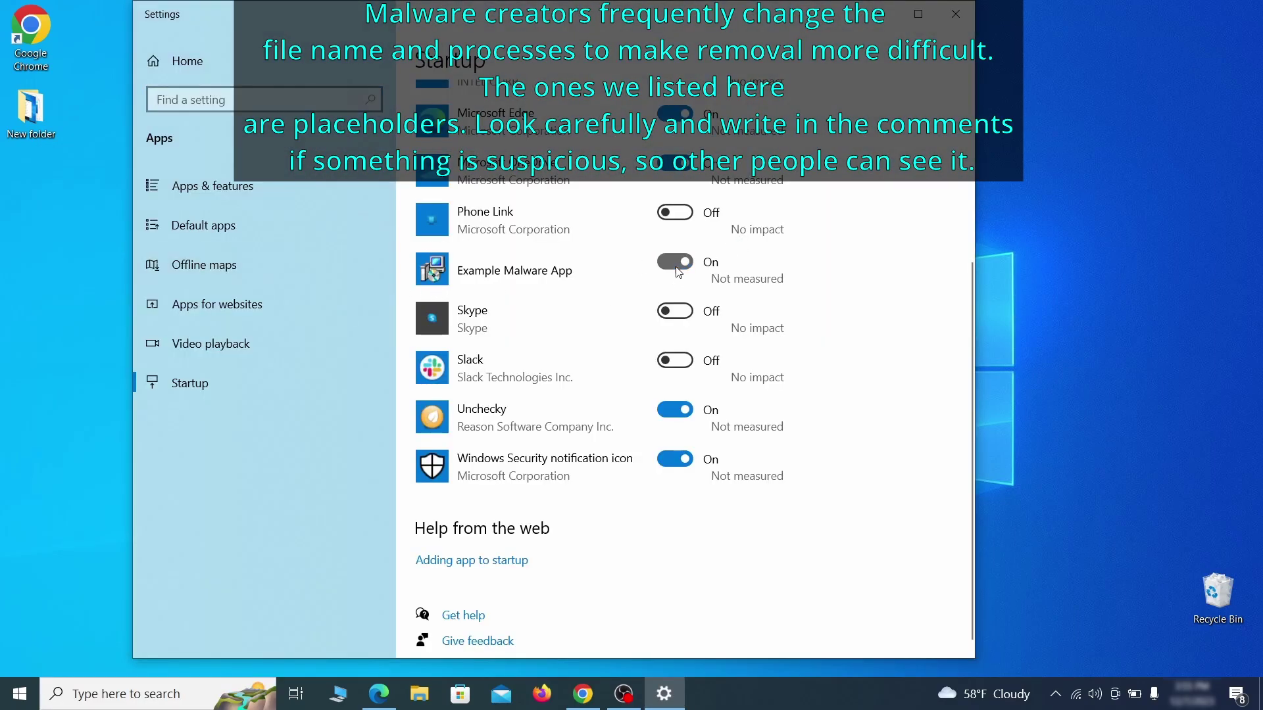
Launch Task Scheduler and select the Example Malware App task in the Task Scheduler Library
{"action": "left_click", "coordinate": [967, 16]}
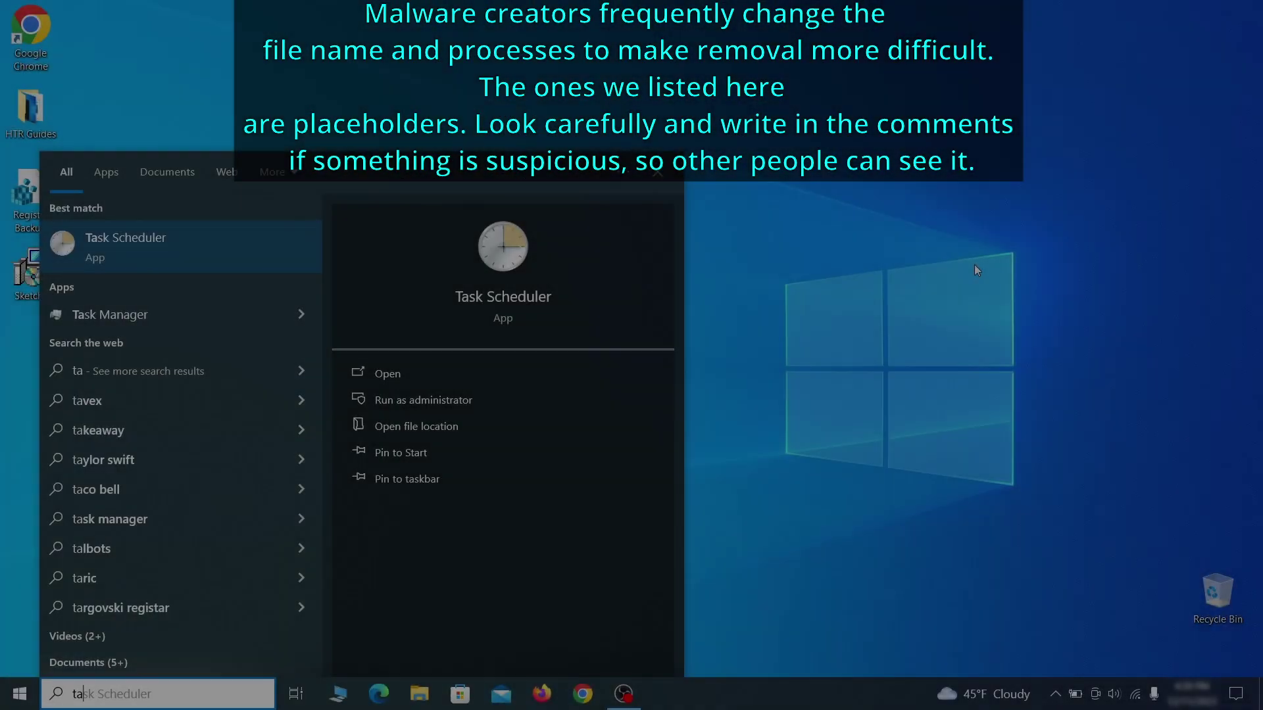
{"action": "type", "text": "sk schedul"}
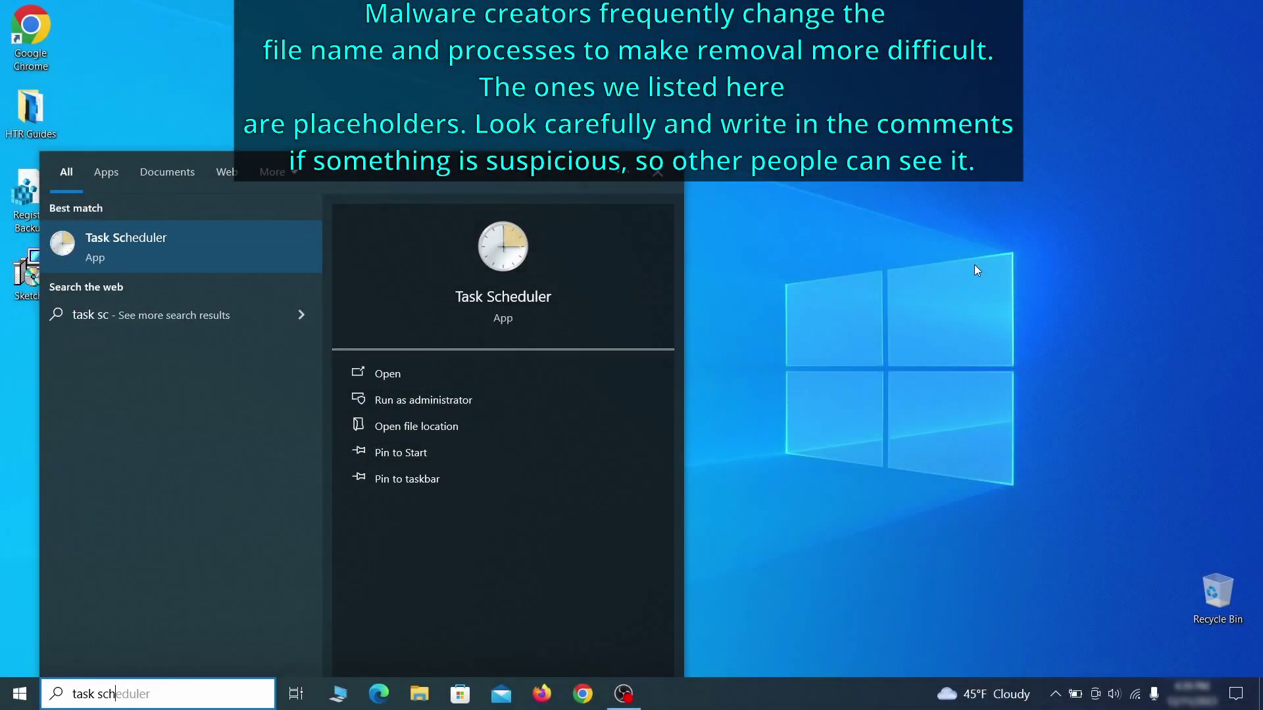
{"action": "key", "text": "Return"}
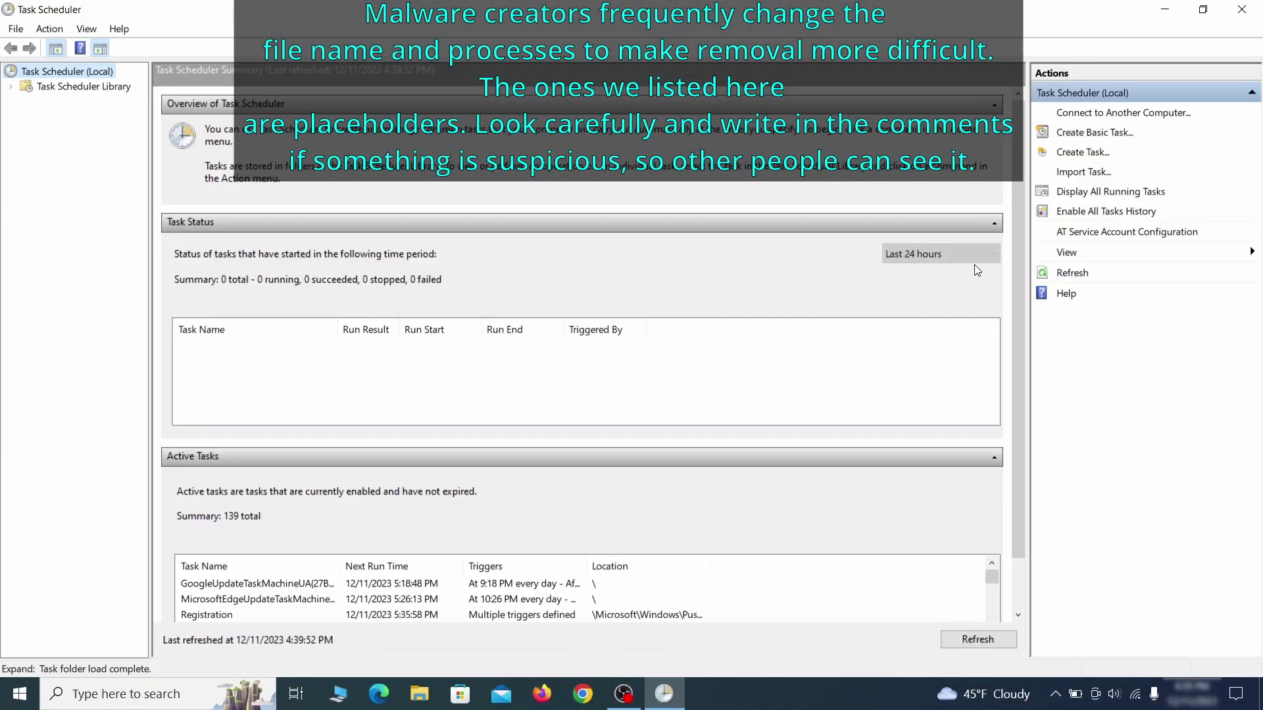
{"action": "left_click", "coordinate": [86, 86]}
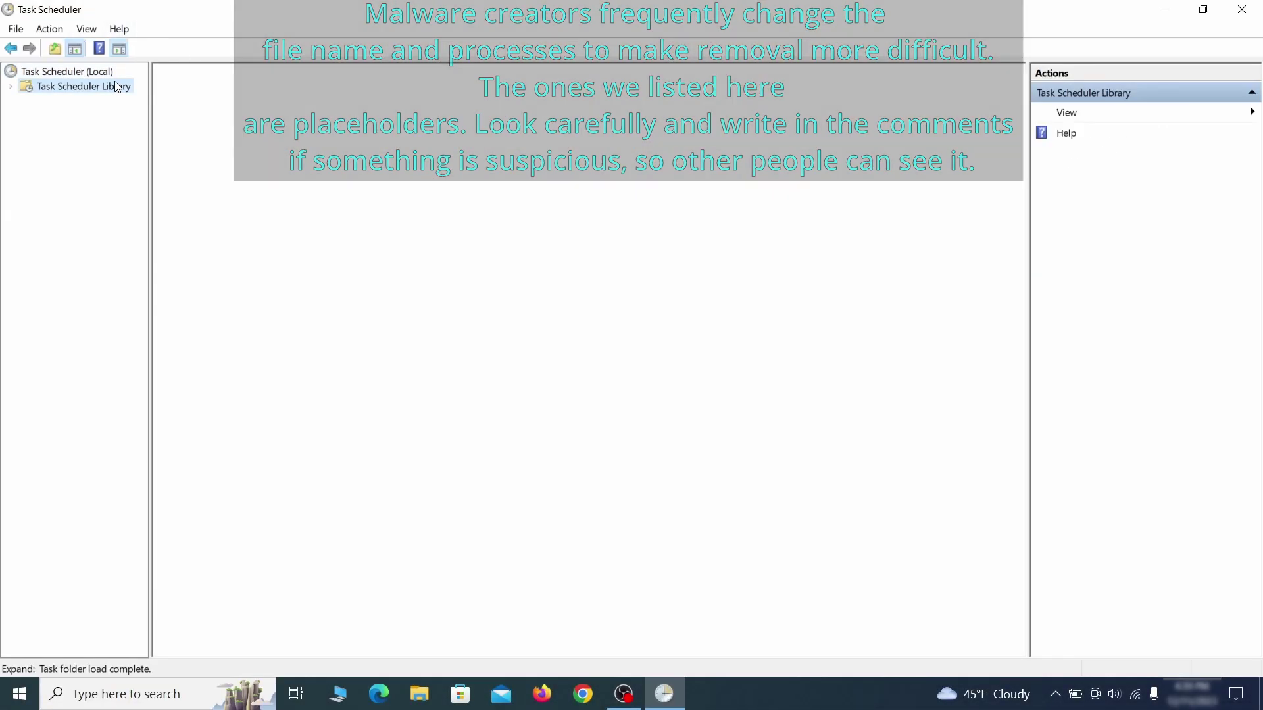
{"action": "left_click", "coordinate": [198, 392]}
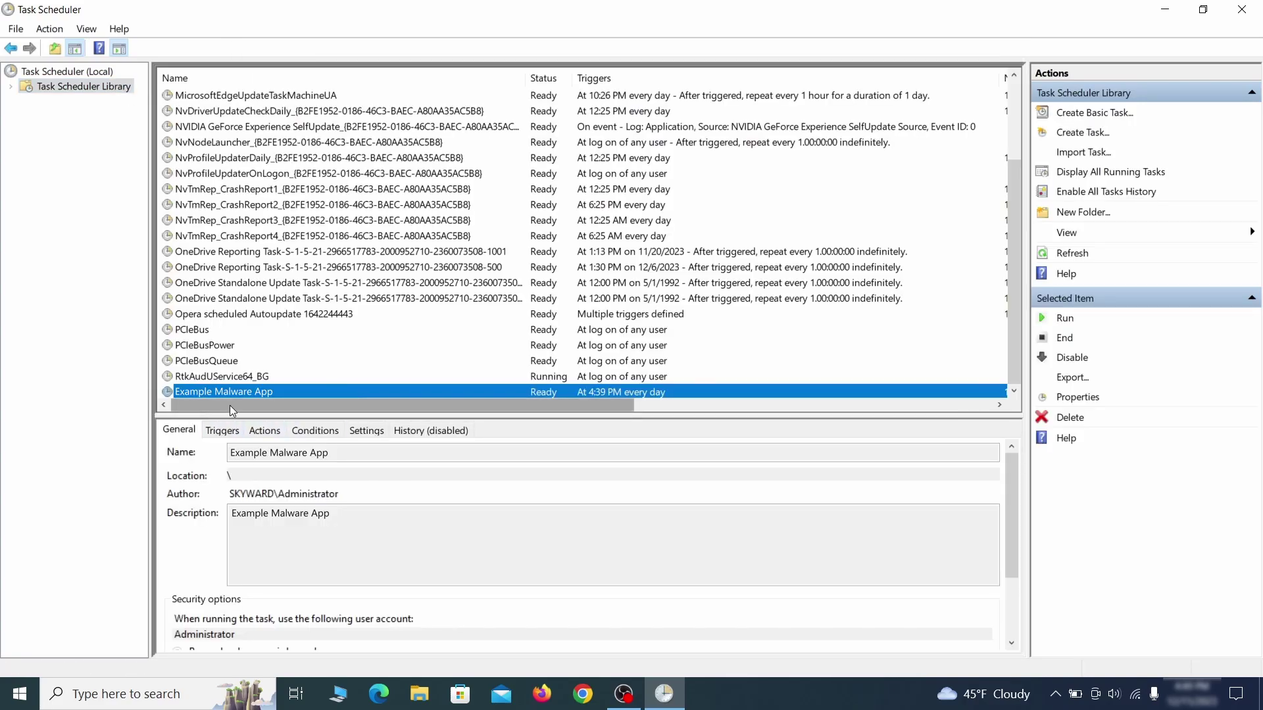
Check the task's trigger and action (ExampleMalwareApp.exe, daily 4:39 PM), then delete it
{"action": "right_click", "coordinate": [364, 393]}
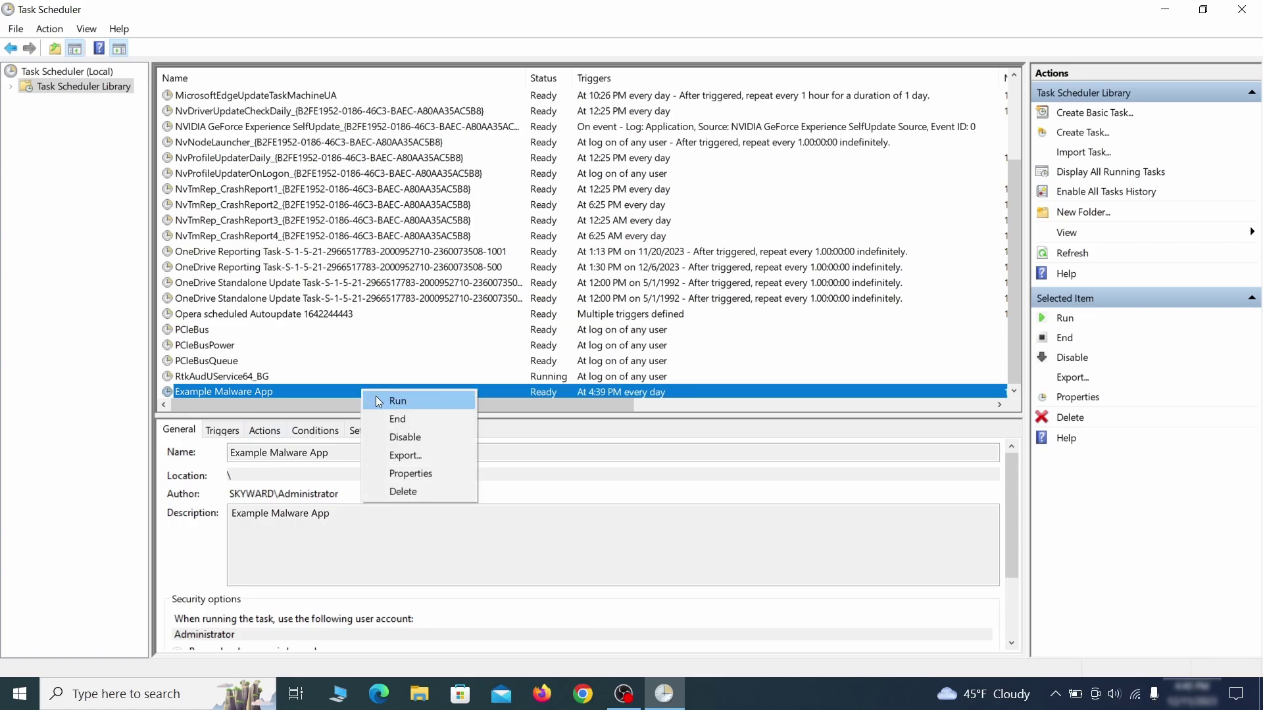
{"action": "left_click", "coordinate": [416, 476]}
{"action": "left_click", "coordinate": [146, 110]}
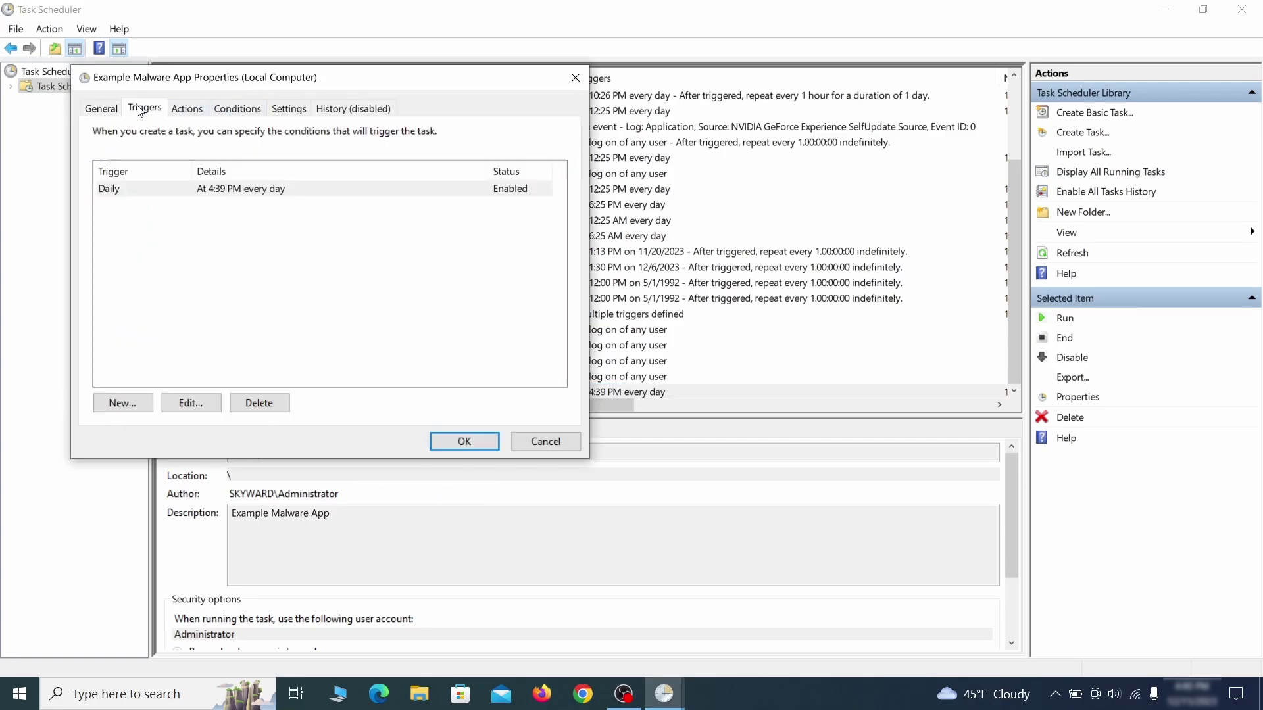
{"action": "left_click", "coordinate": [195, 110]}
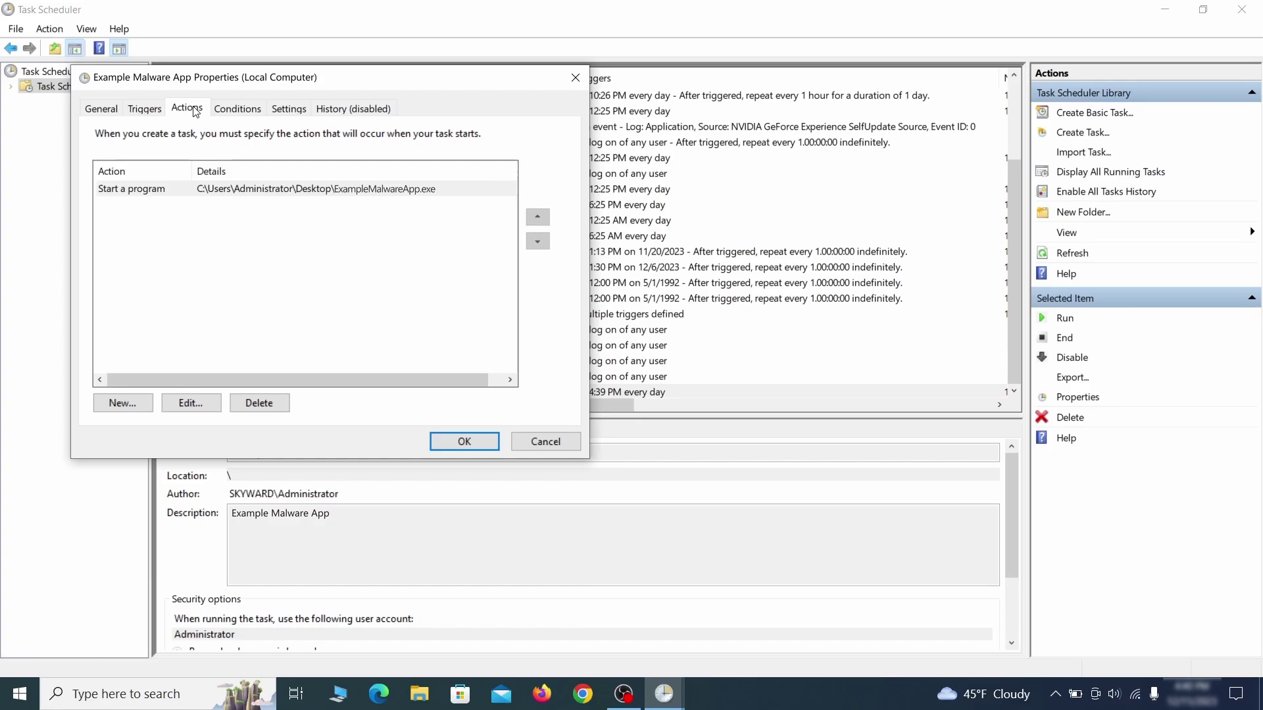
{"action": "key", "text": "Escape"}
{"action": "right_click", "coordinate": [406, 391]}
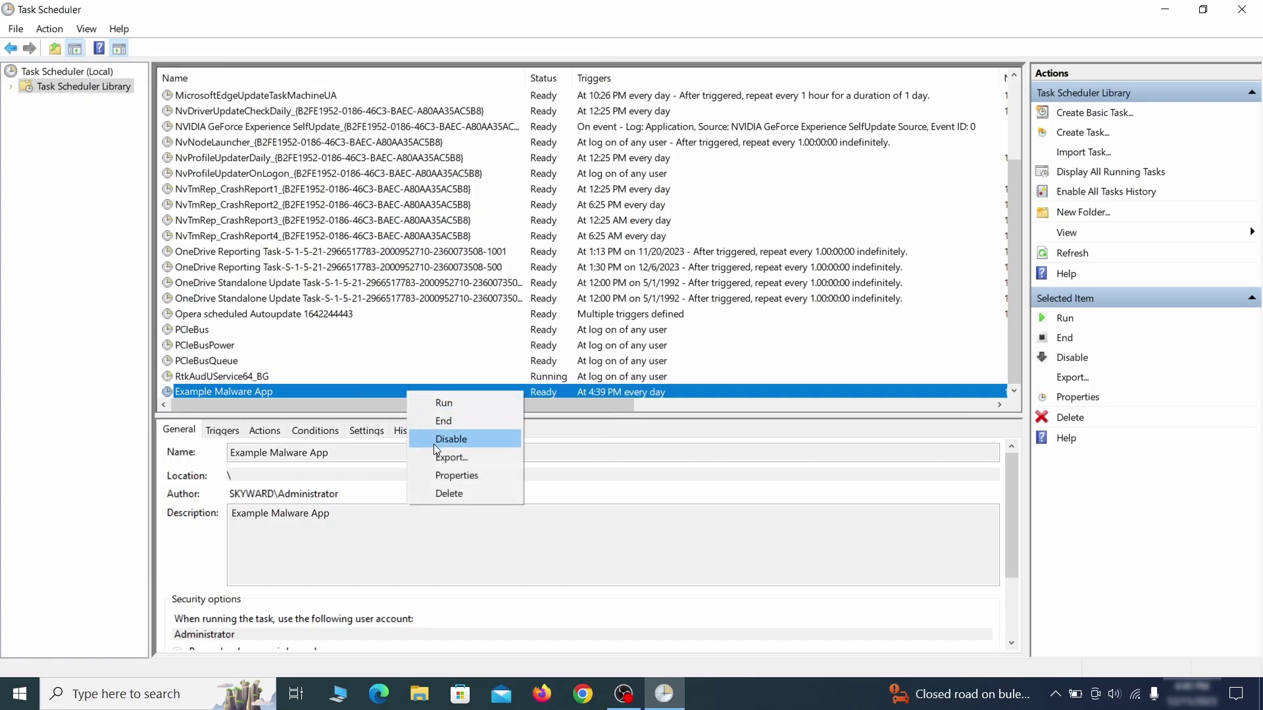
{"action": "left_click", "coordinate": [448, 493]}
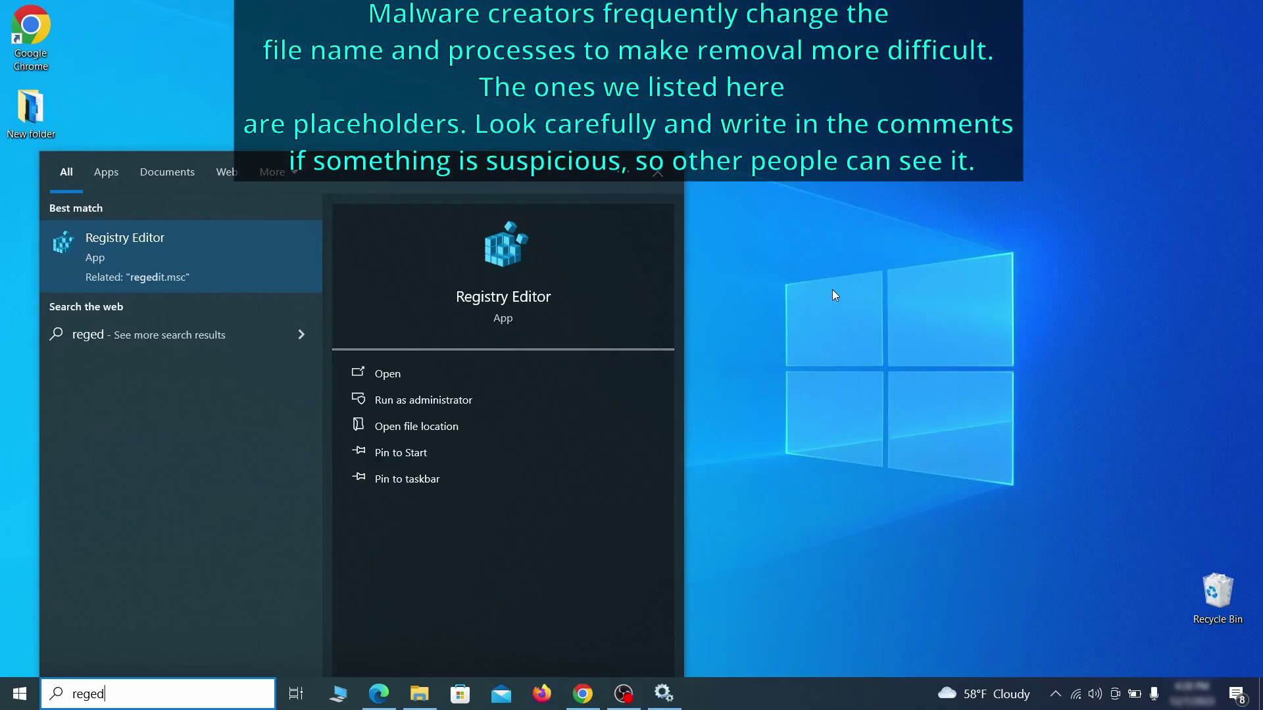
Launch Registry Editor as administrator and export a 'Registry Backup 1' backup to the Desktop
{"action": "type", "text": "it"}
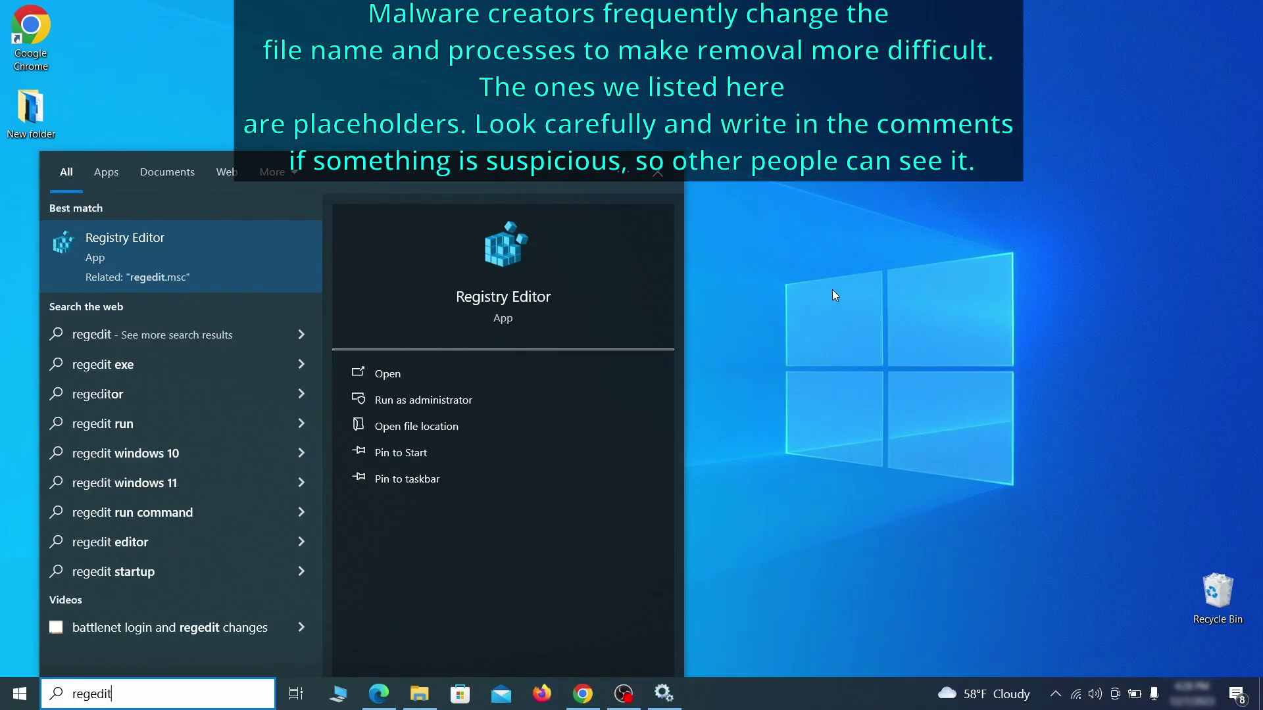
{"action": "right_click", "coordinate": [234, 244]}
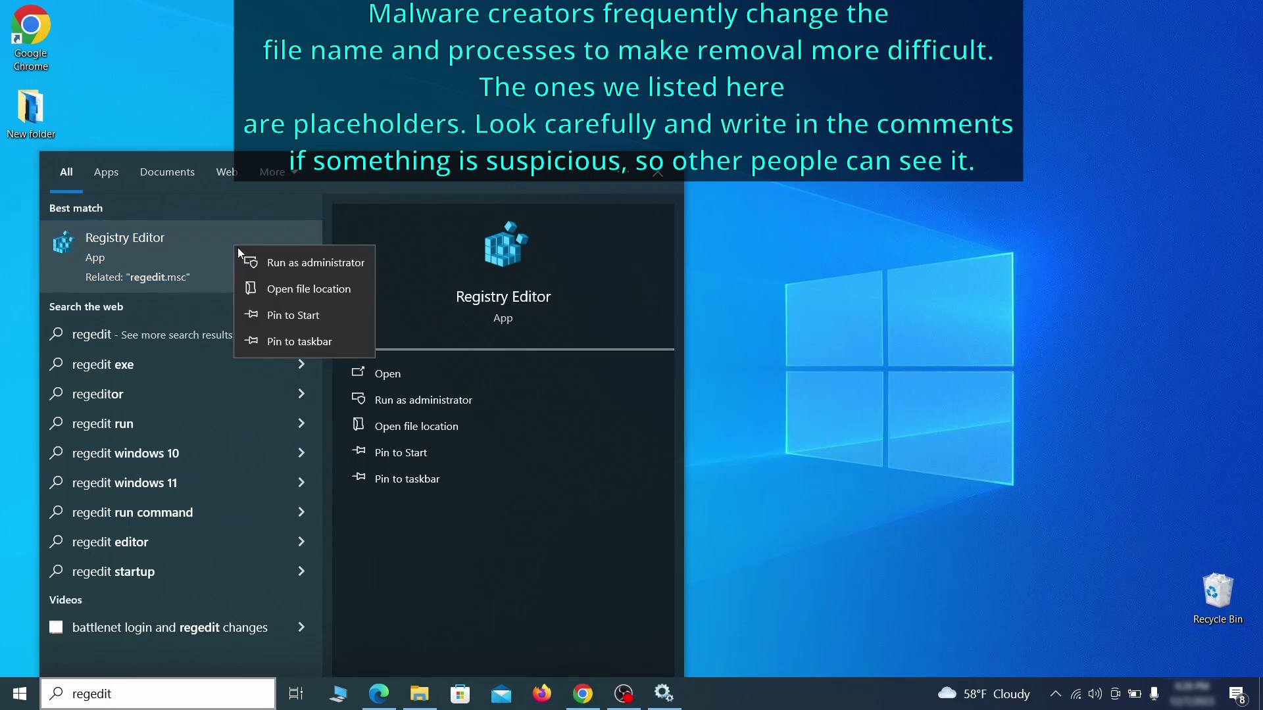
{"action": "left_click", "coordinate": [329, 261]}
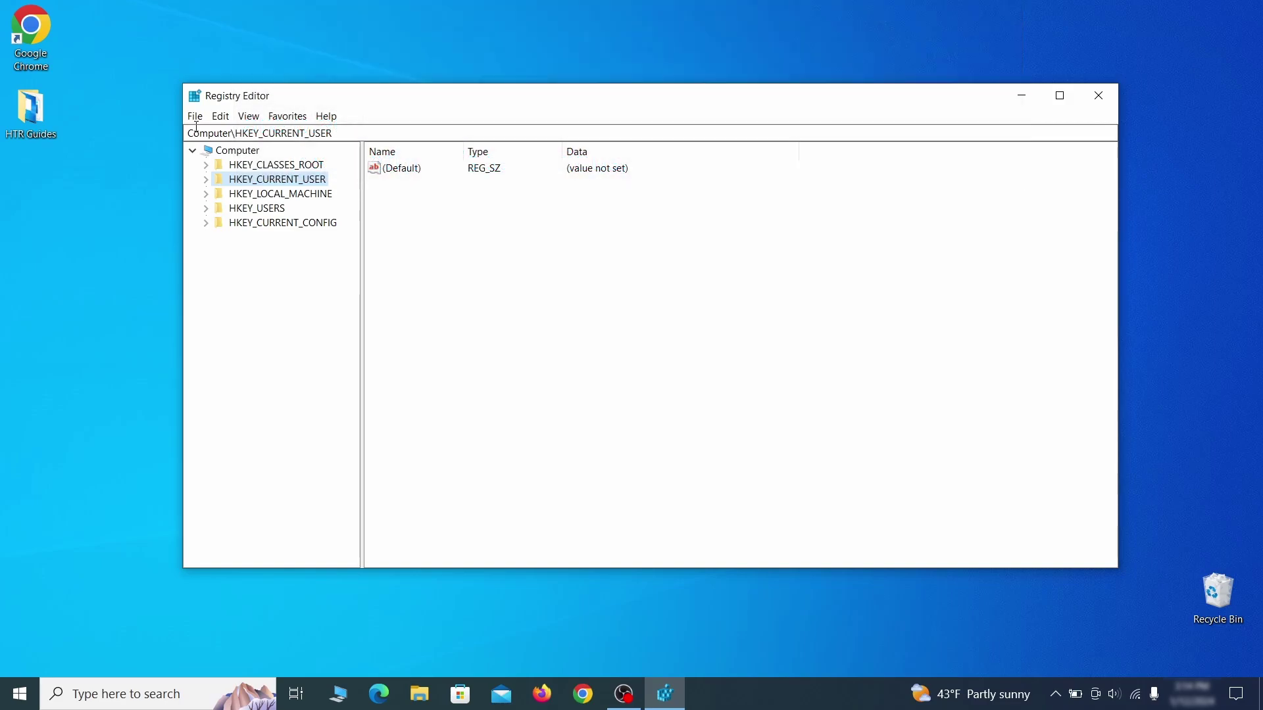
{"action": "left_click", "coordinate": [195, 116]}
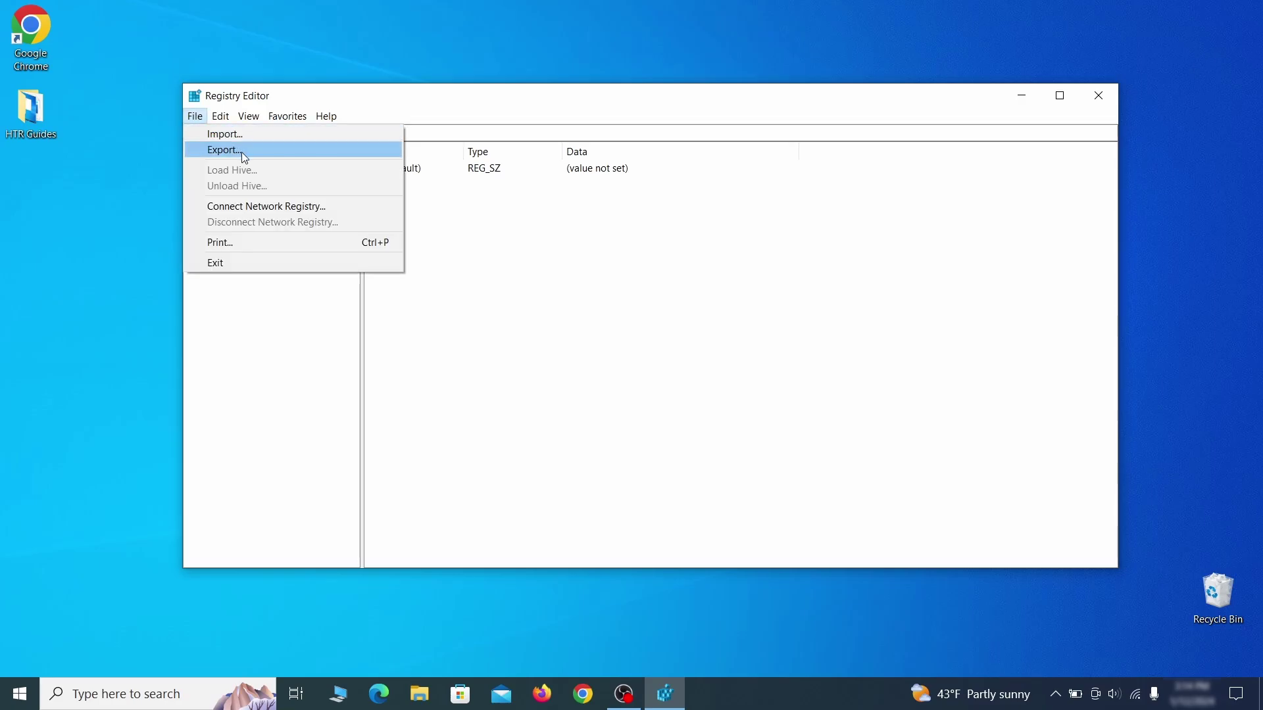
{"action": "left_click", "coordinate": [304, 153]}
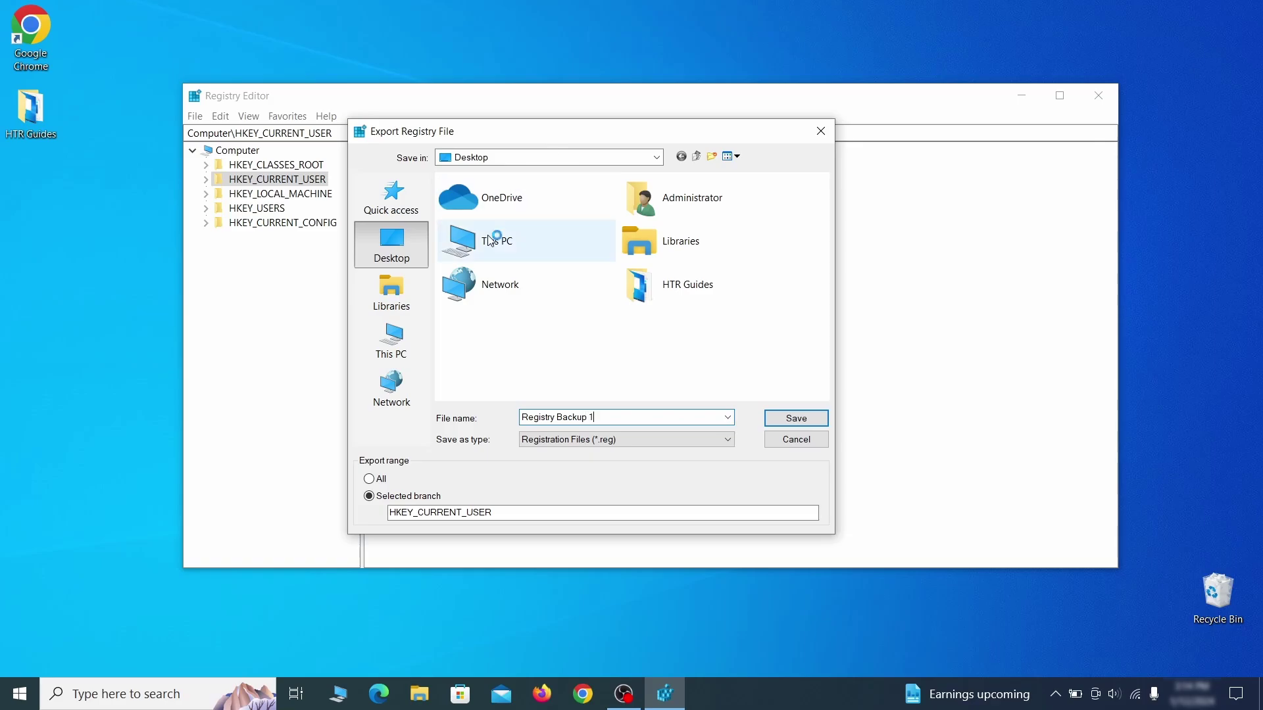
{"action": "key", "text": "Return"}
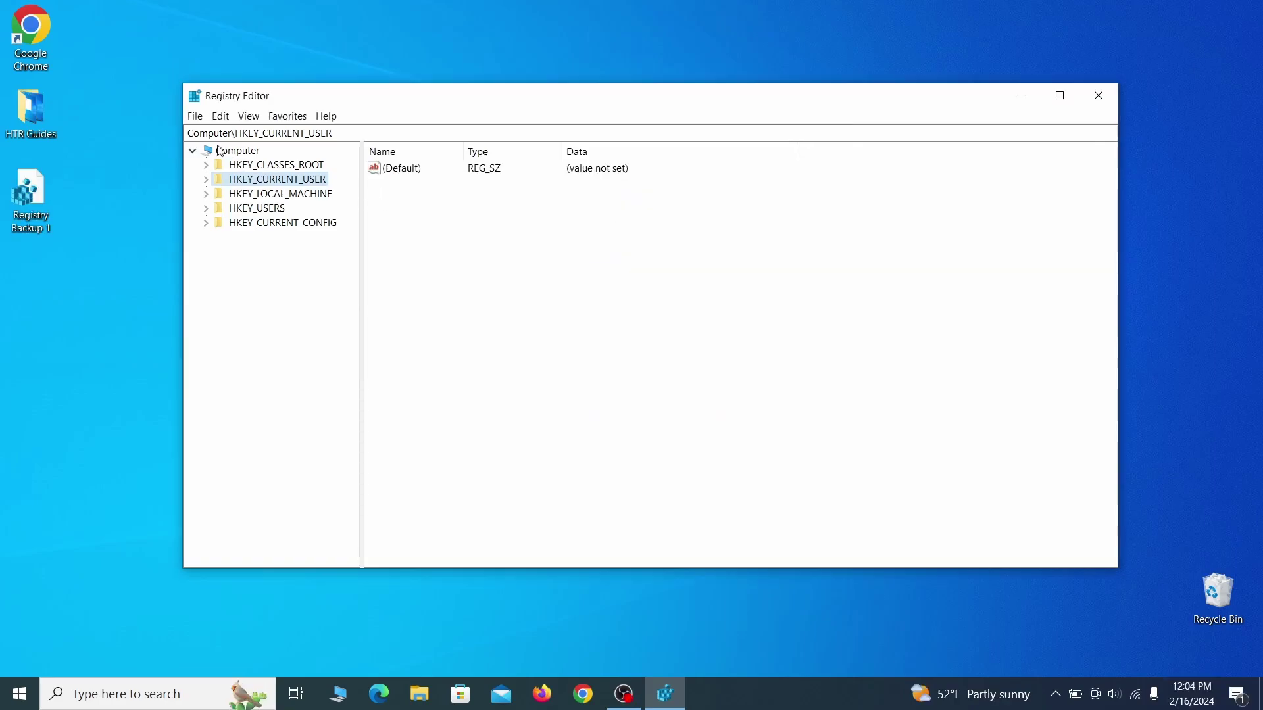
Select the Registry Backup 1 file for import
{"action": "left_click", "coordinate": [194, 117]}
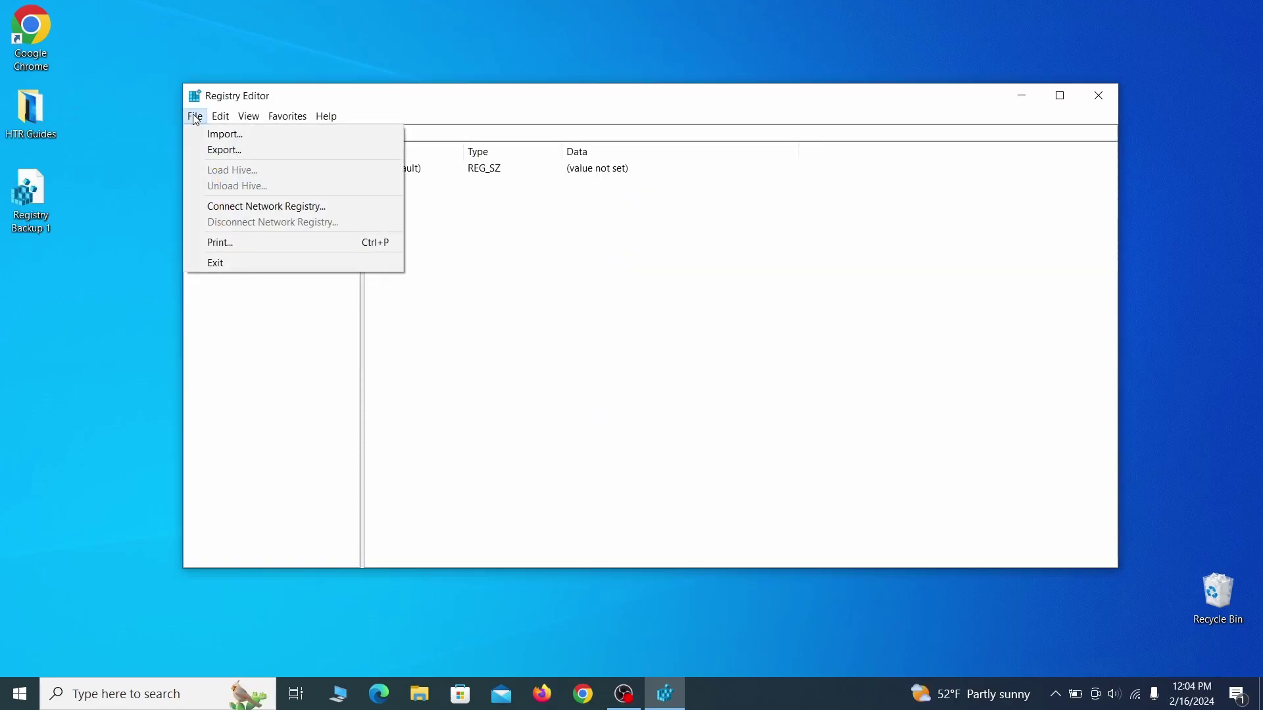
{"action": "left_click", "coordinate": [277, 135]}
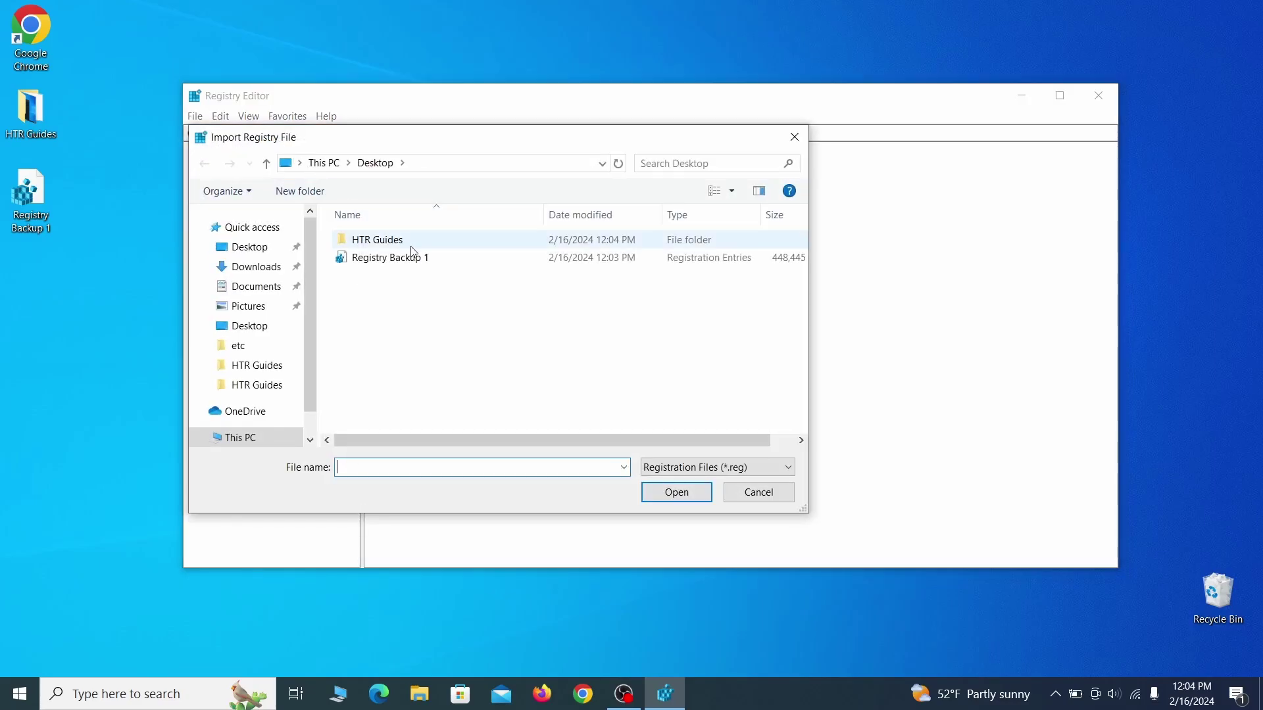
{"action": "left_click", "coordinate": [439, 265]}
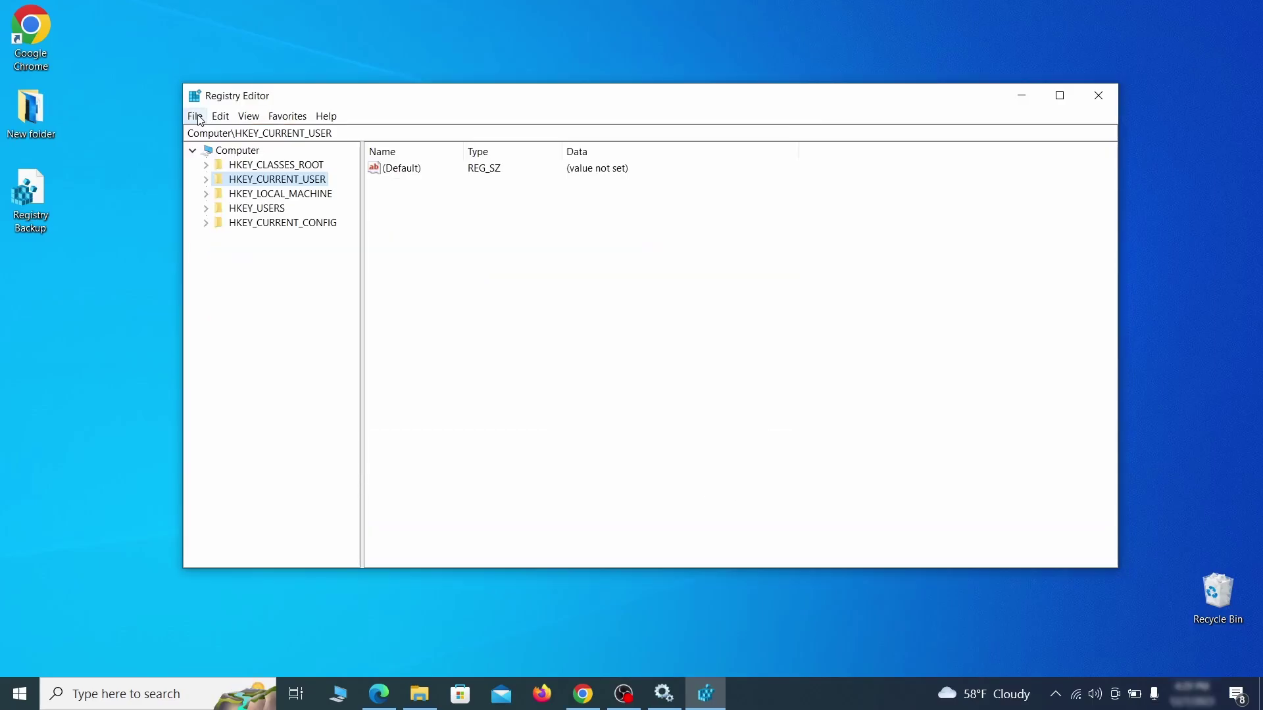
Search the registry for 'Example Malw' and bring up actions for the malware's Reopen key
{"action": "left_click", "coordinate": [199, 119]}
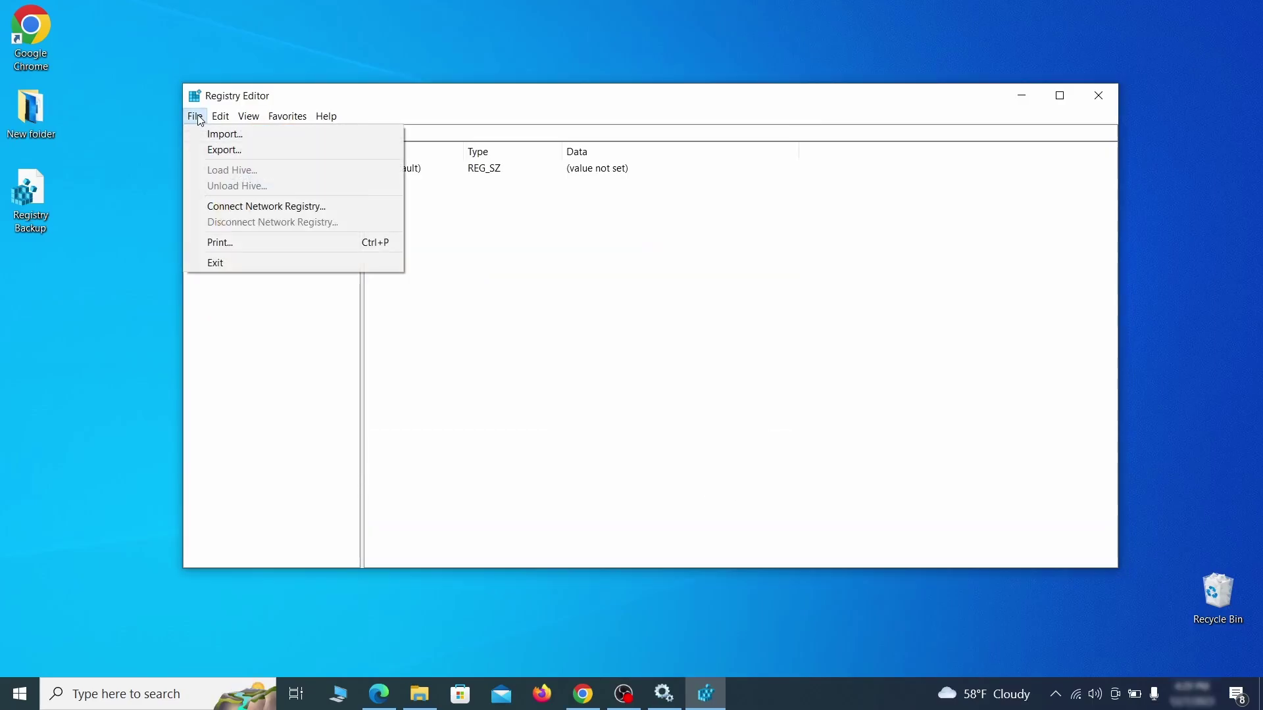
{"action": "mouse_move", "coordinate": [226, 119]}
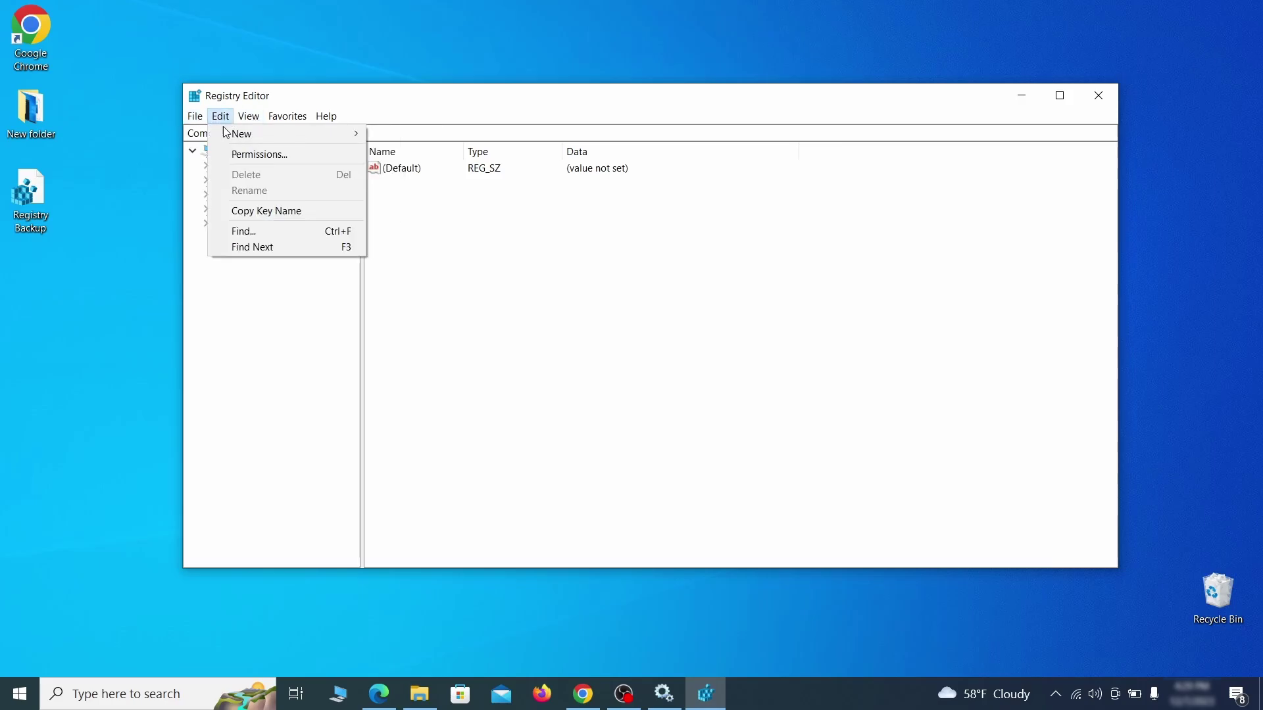
{"action": "left_click", "coordinate": [273, 232]}
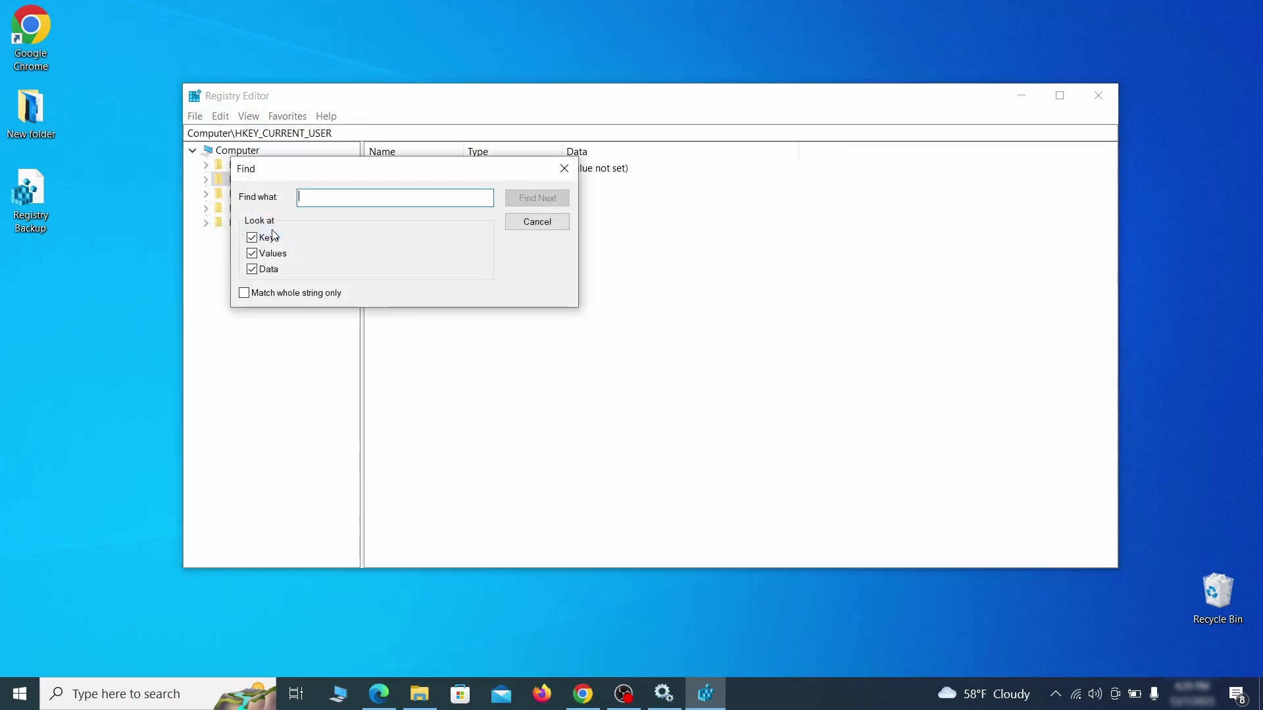
{"action": "type", "text": "Example Malware App"}
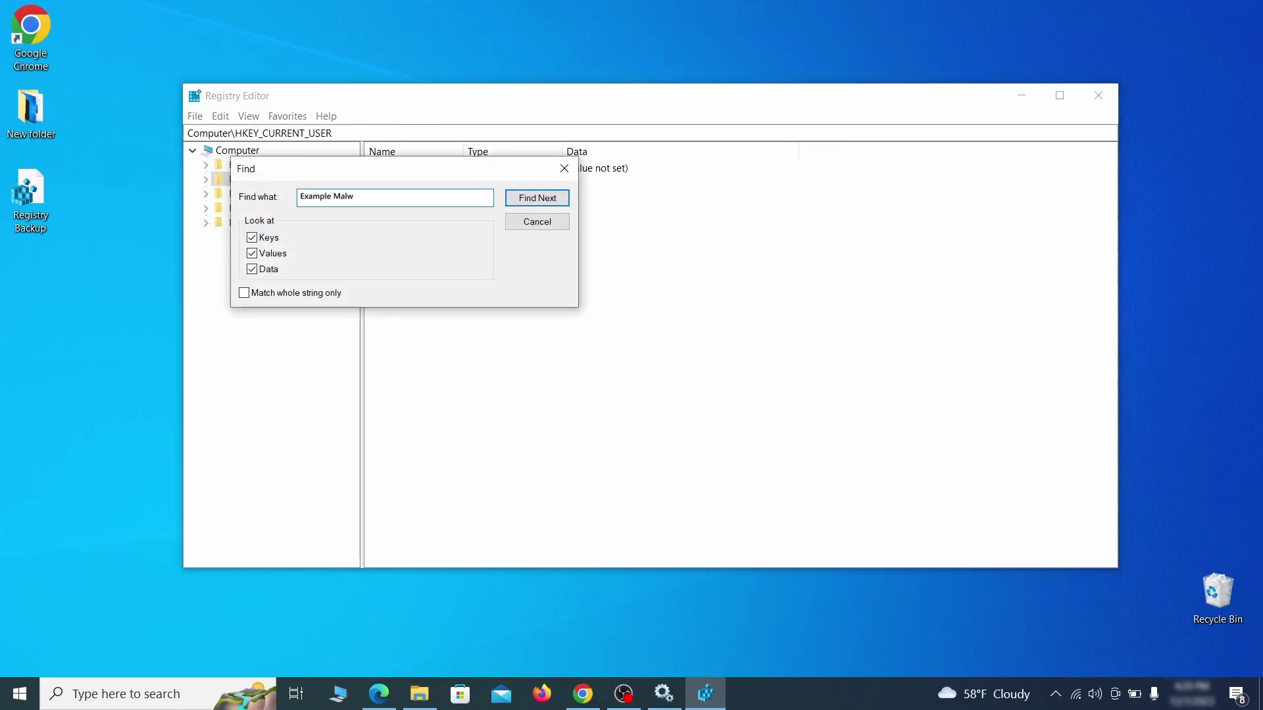
{"action": "left_click", "coordinate": [546, 198]}
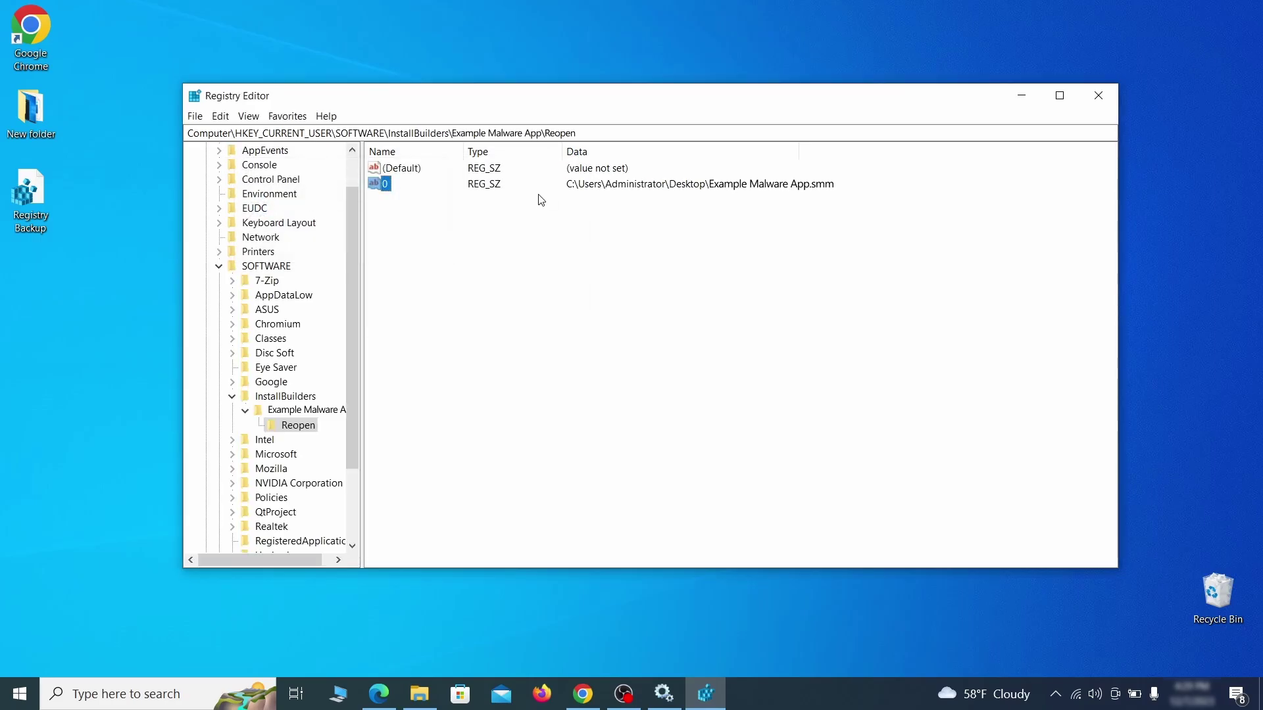
{"action": "left_click", "coordinate": [305, 427]}
{"action": "right_click", "coordinate": [308, 428]}
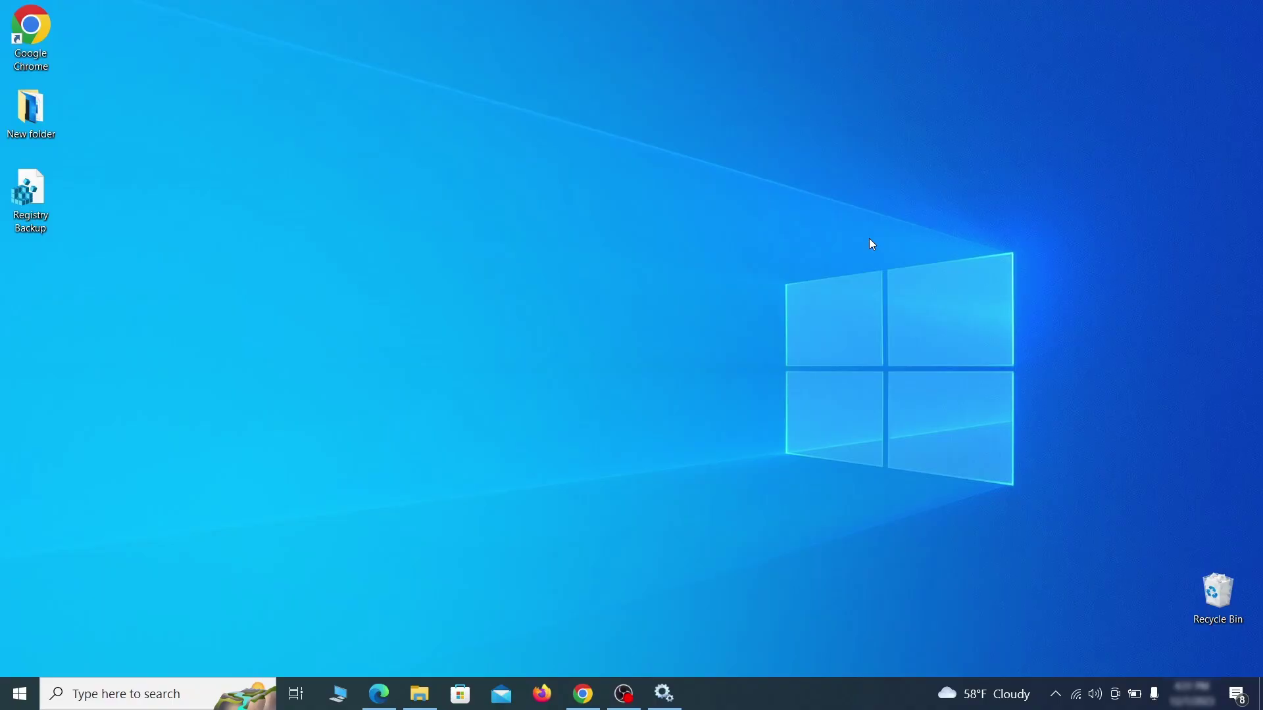
Run MRT, complete a full scan, and close it after it reports no malicious software
{"action": "key", "text": "super+r"}
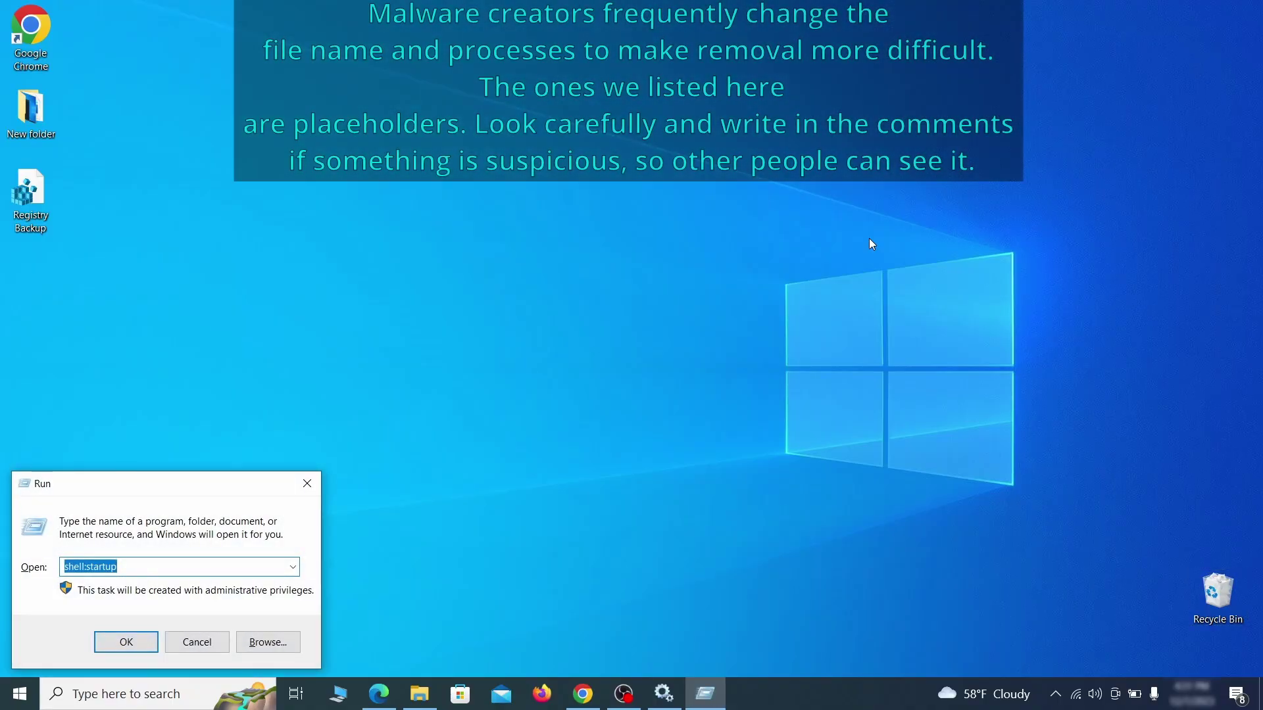
{"action": "key", "text": "BackSpace"}
{"action": "type", "text": "M"}
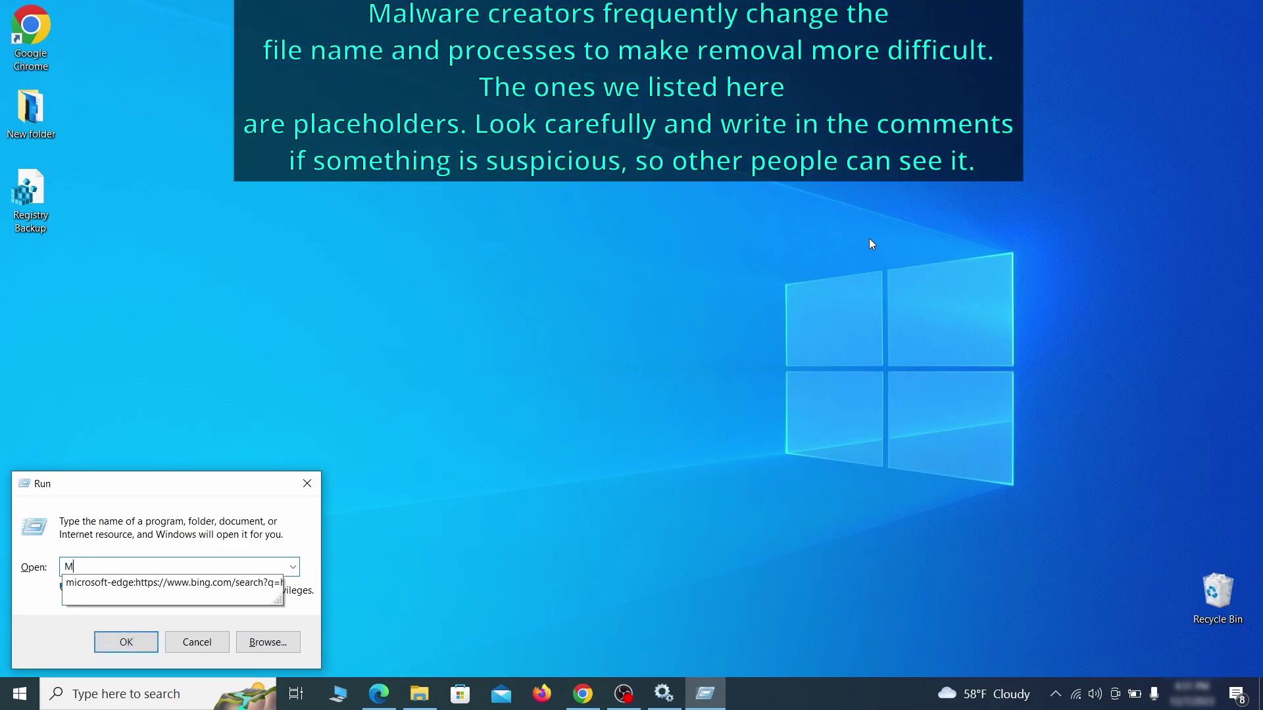
{"action": "type", "text": "RT"}
{"action": "key", "text": "Return"}
{"action": "left_click", "coordinate": [788, 465]}
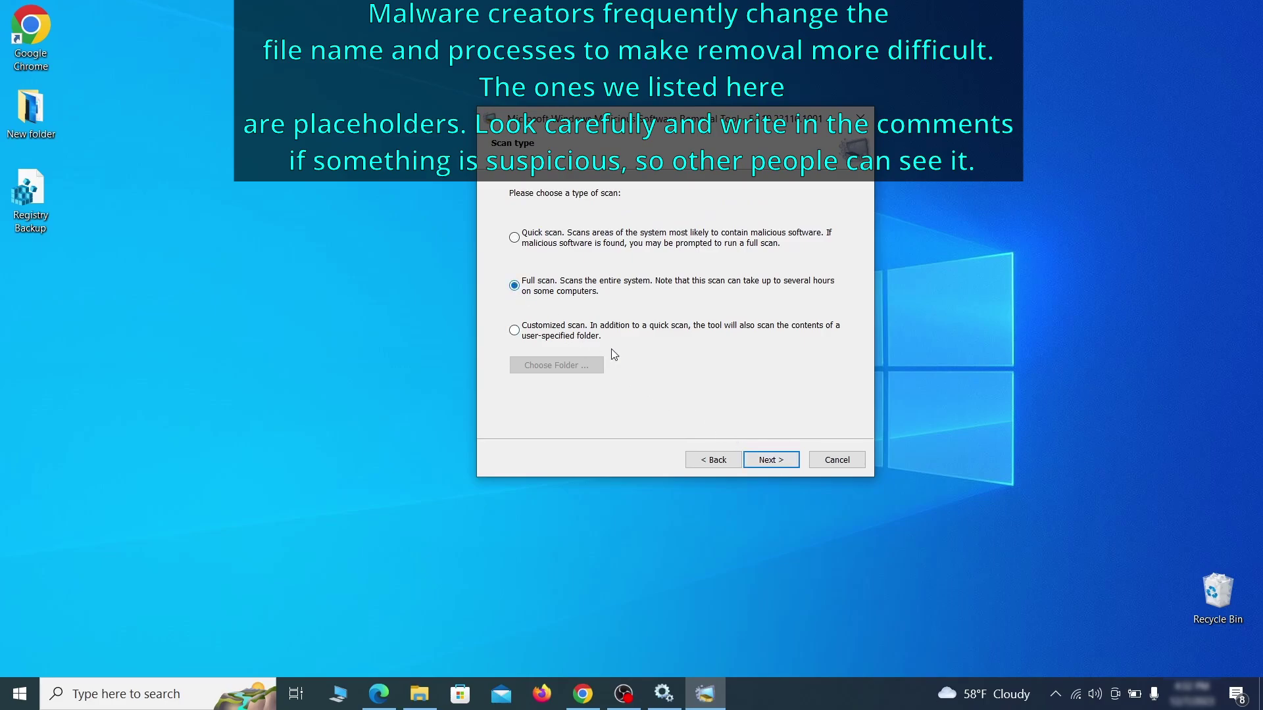
{"action": "left_click", "coordinate": [790, 464]}
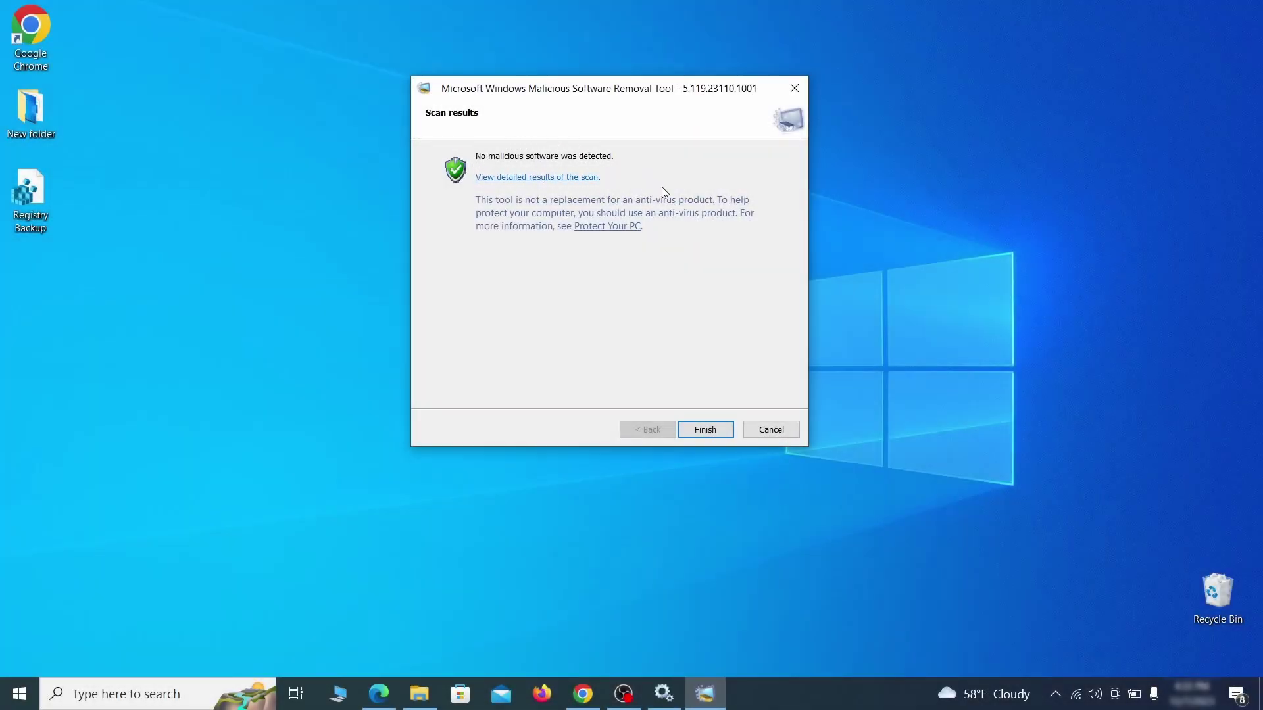
{"action": "left_click", "coordinate": [707, 431]}
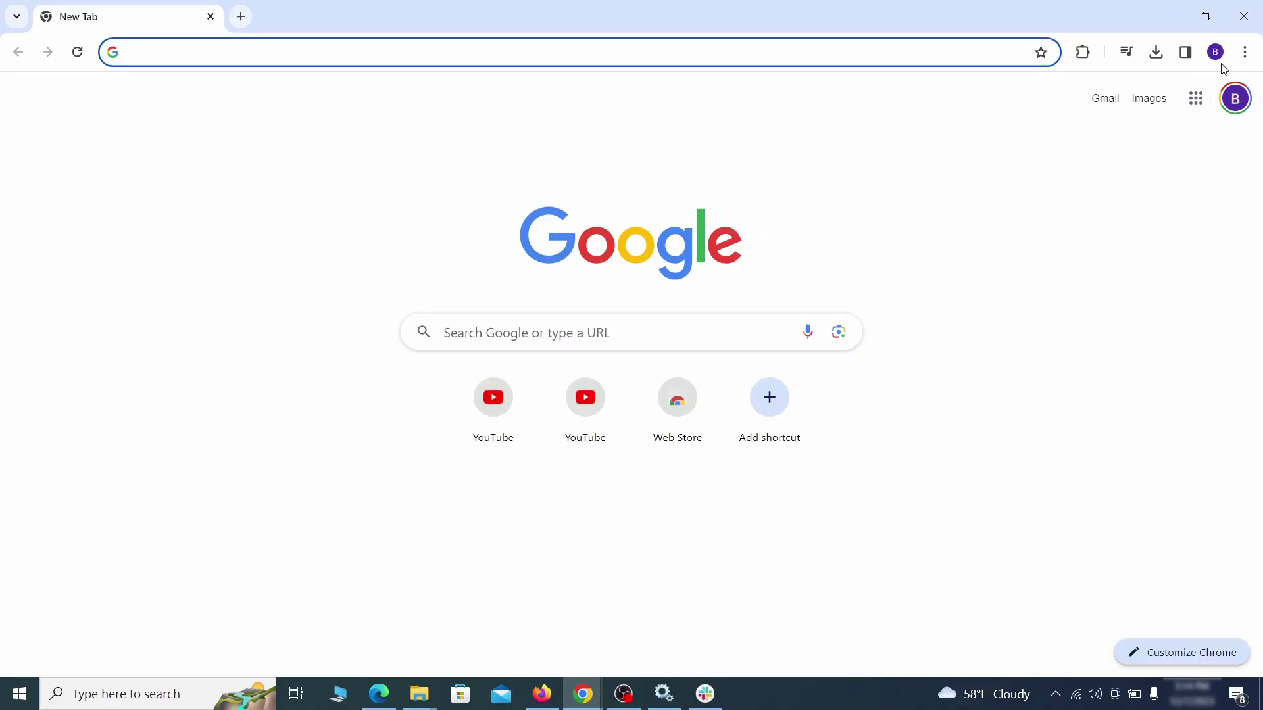
On Chrome's Extensions page, switch off Add to Zola Button and request its removal
{"action": "left_click", "coordinate": [1245, 52]}
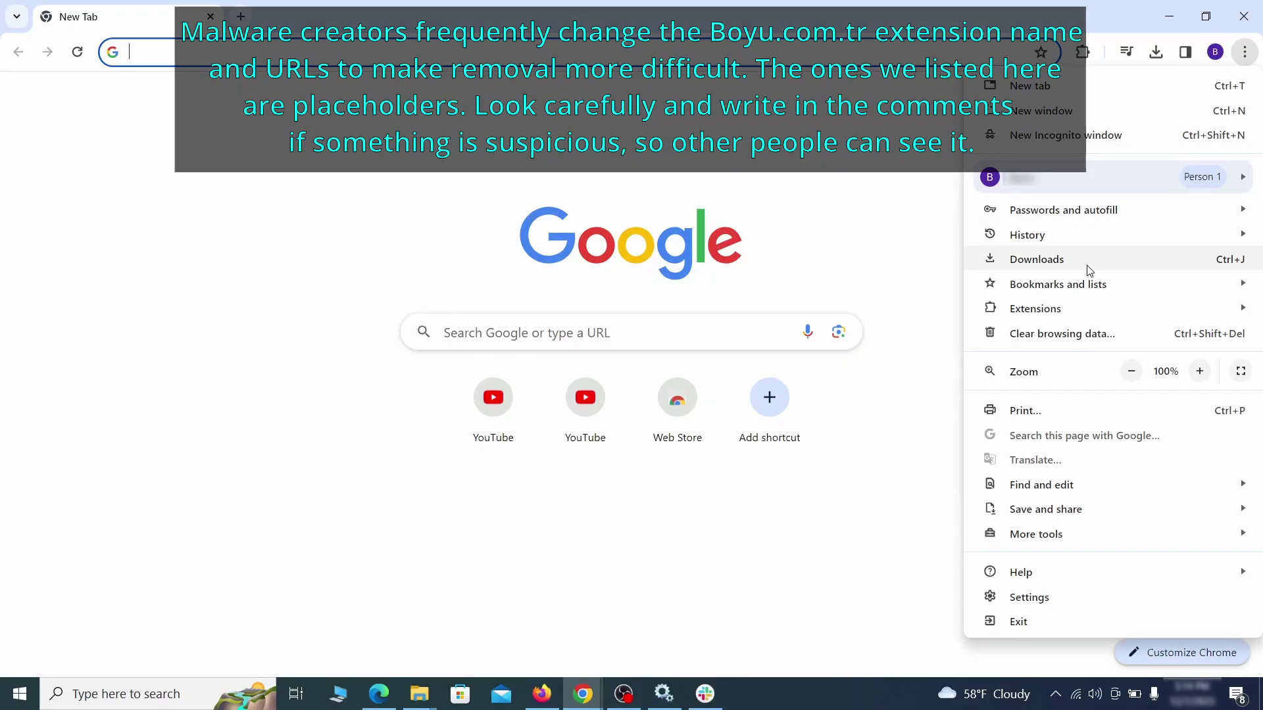
{"action": "mouse_move", "coordinate": [1067, 310]}
{"action": "left_click", "coordinate": [927, 309]}
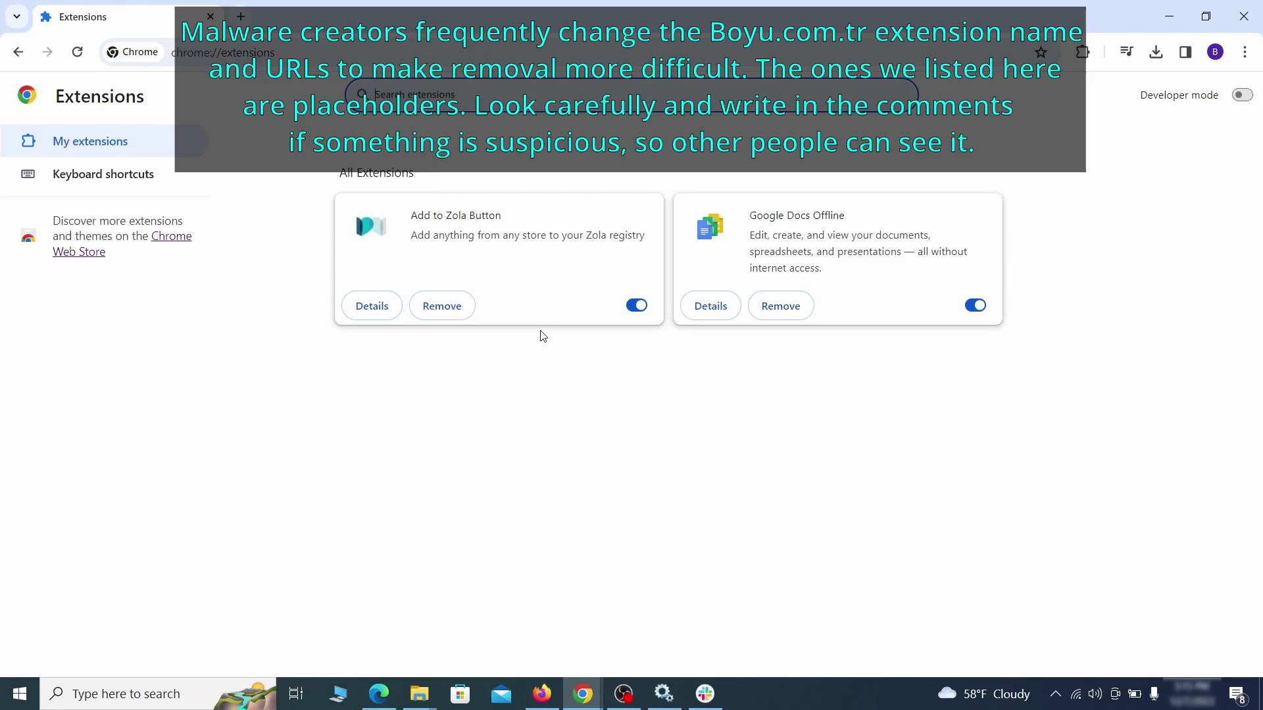
{"action": "left_click", "coordinate": [631, 308]}
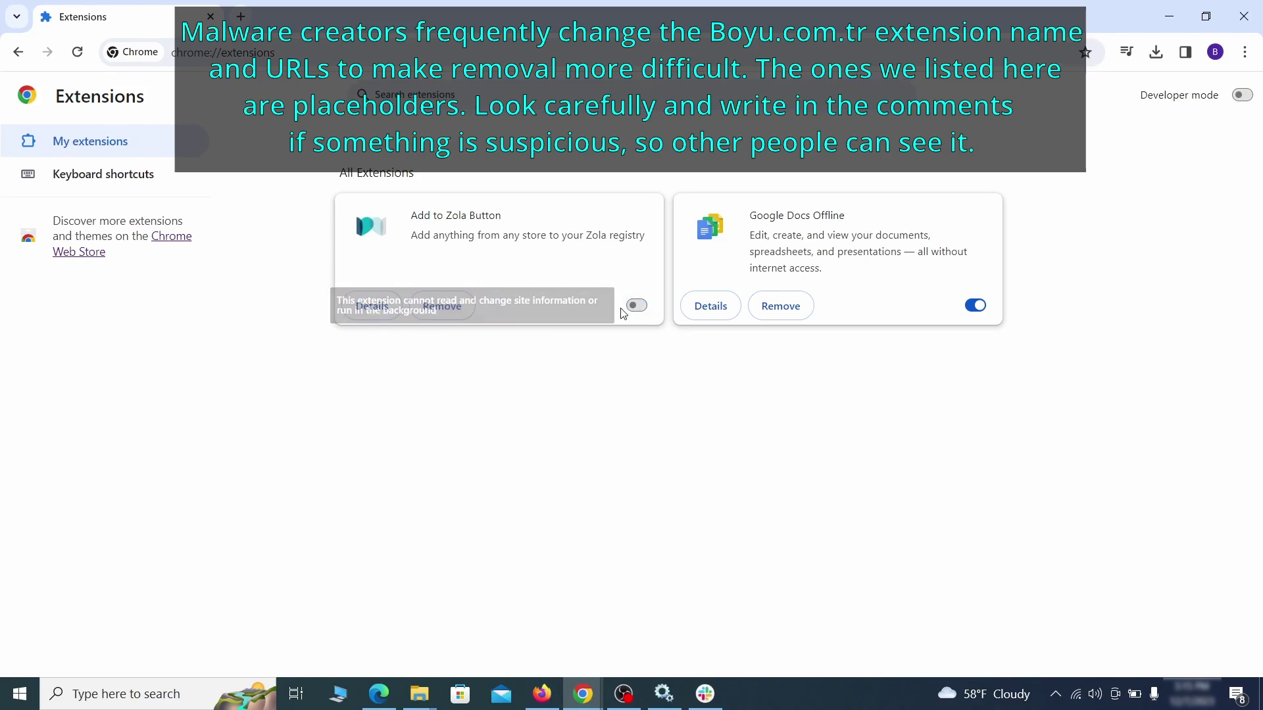
{"action": "left_click", "coordinate": [459, 313]}
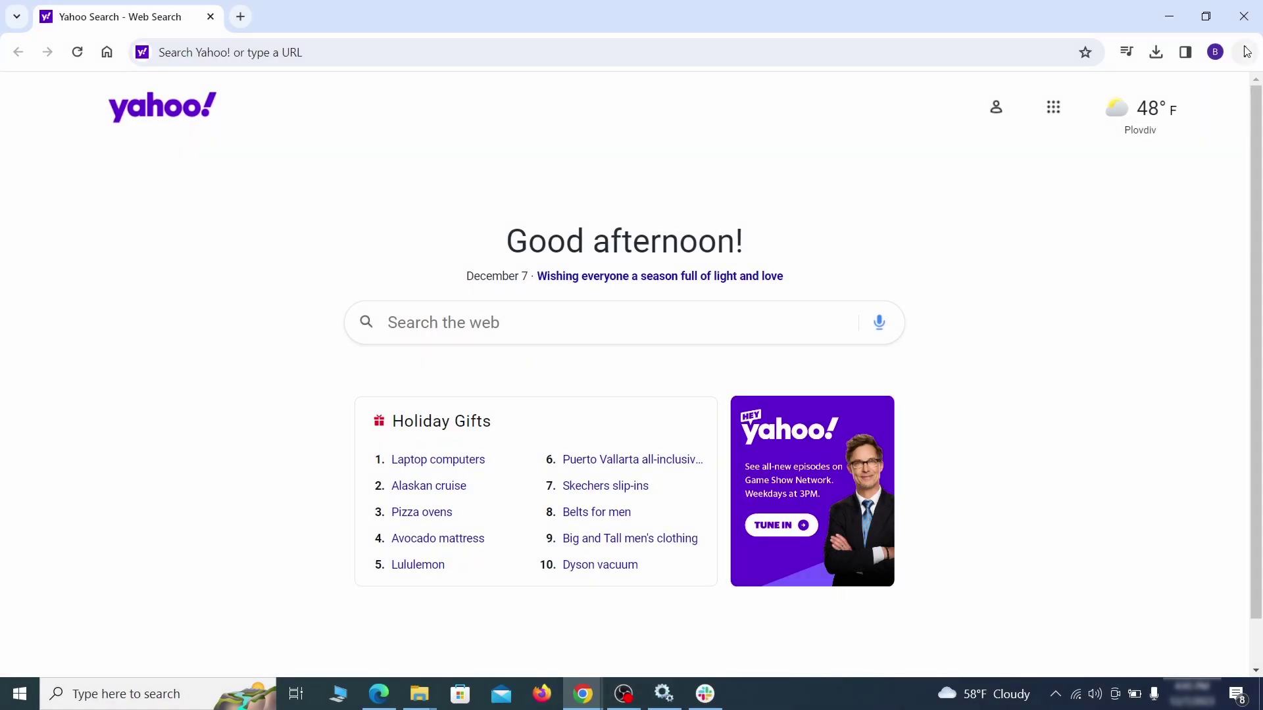
Open Clear browsing data from Privacy and security settings, on the Advanced options
{"action": "left_click", "coordinate": [1245, 52]}
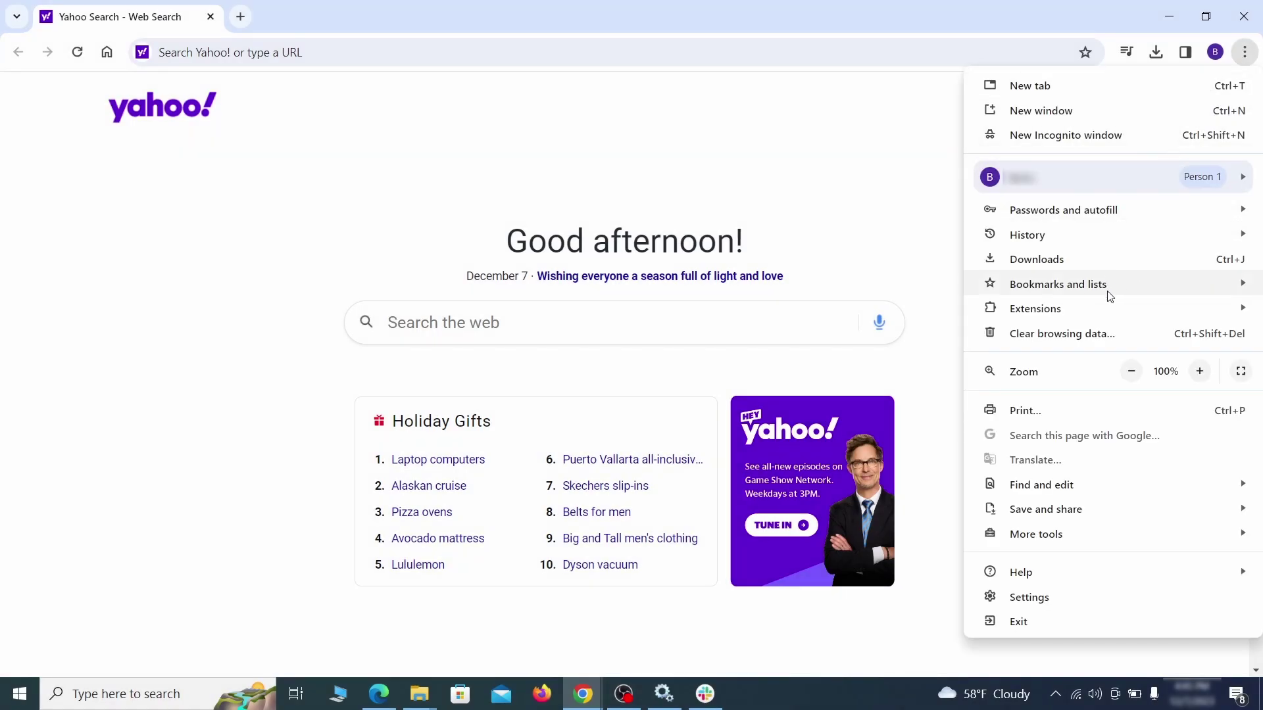
{"action": "left_click", "coordinate": [1037, 596]}
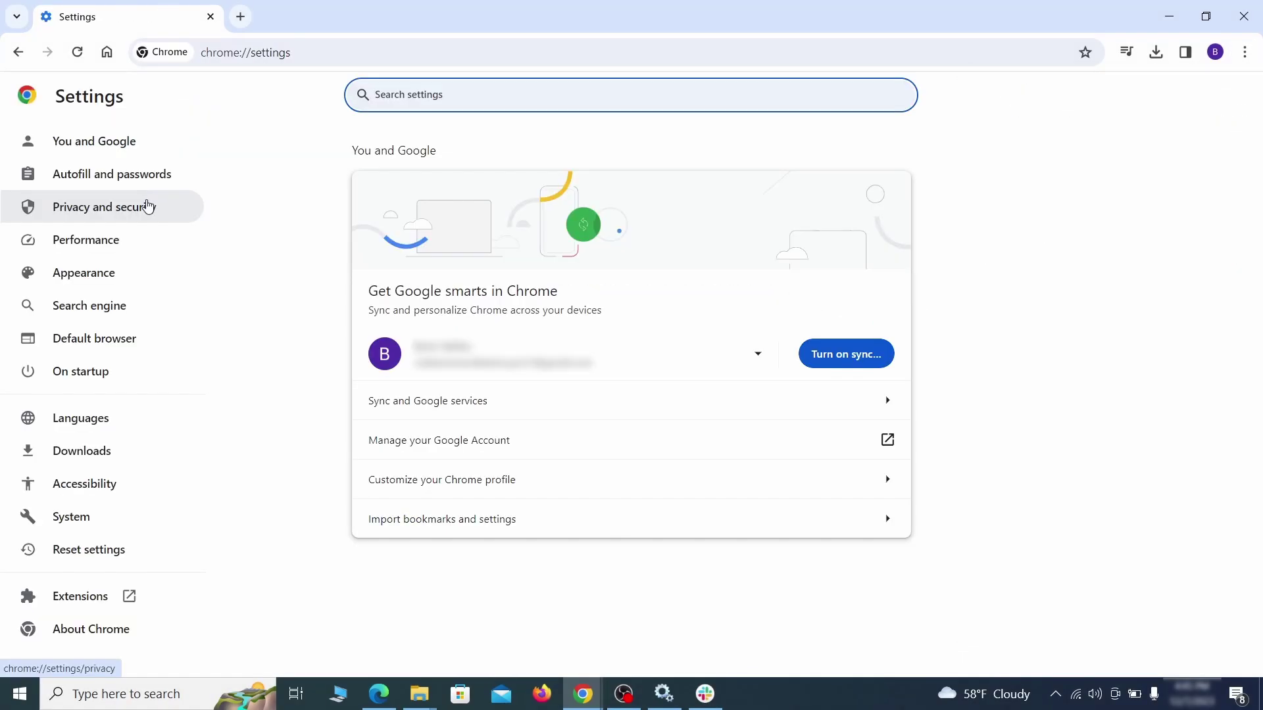
{"action": "left_click", "coordinate": [149, 206]}
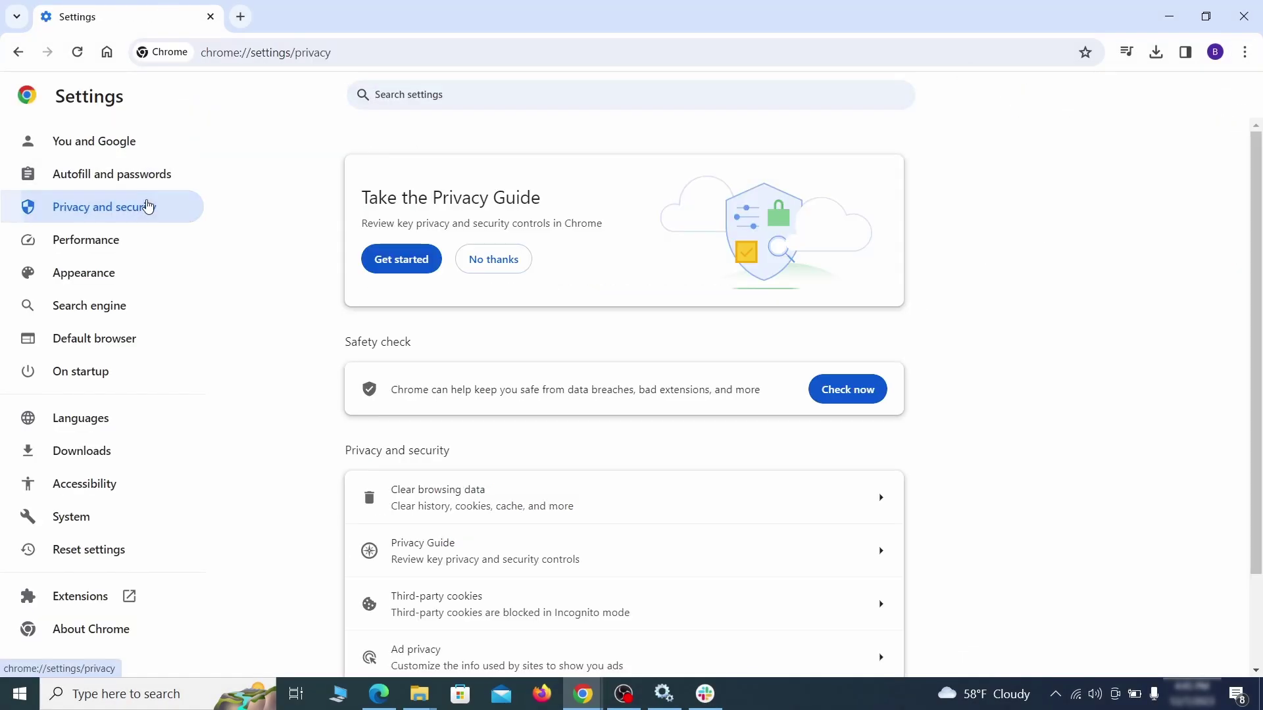
{"action": "scroll", "coordinate": [1004, 431], "scroll_direction": "down", "scroll_amount": 1}
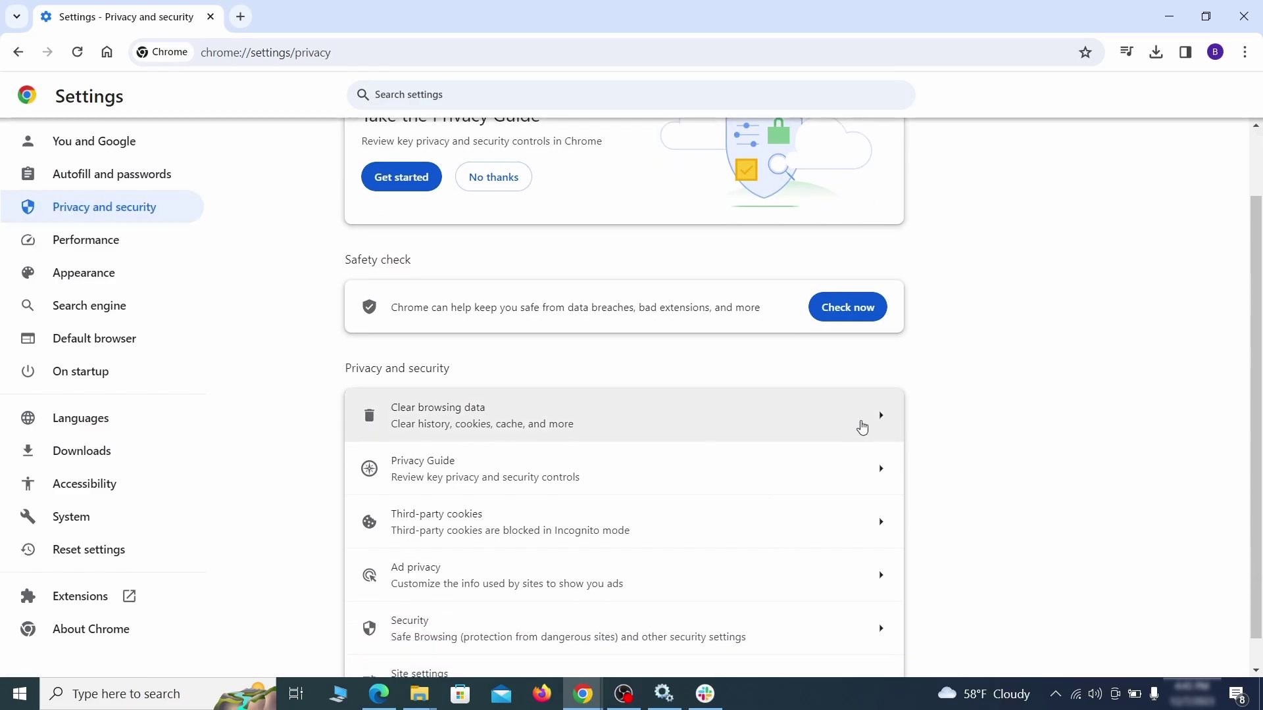
{"action": "left_click", "coordinate": [823, 425]}
{"action": "left_click", "coordinate": [578, 236]}
{"action": "left_click", "coordinate": [704, 235]}
Include autofill form data, site settings and hosted app data, then clear the browsing data
{"action": "scroll", "coordinate": [637, 372], "scroll_direction": "down", "scroll_amount": 3}
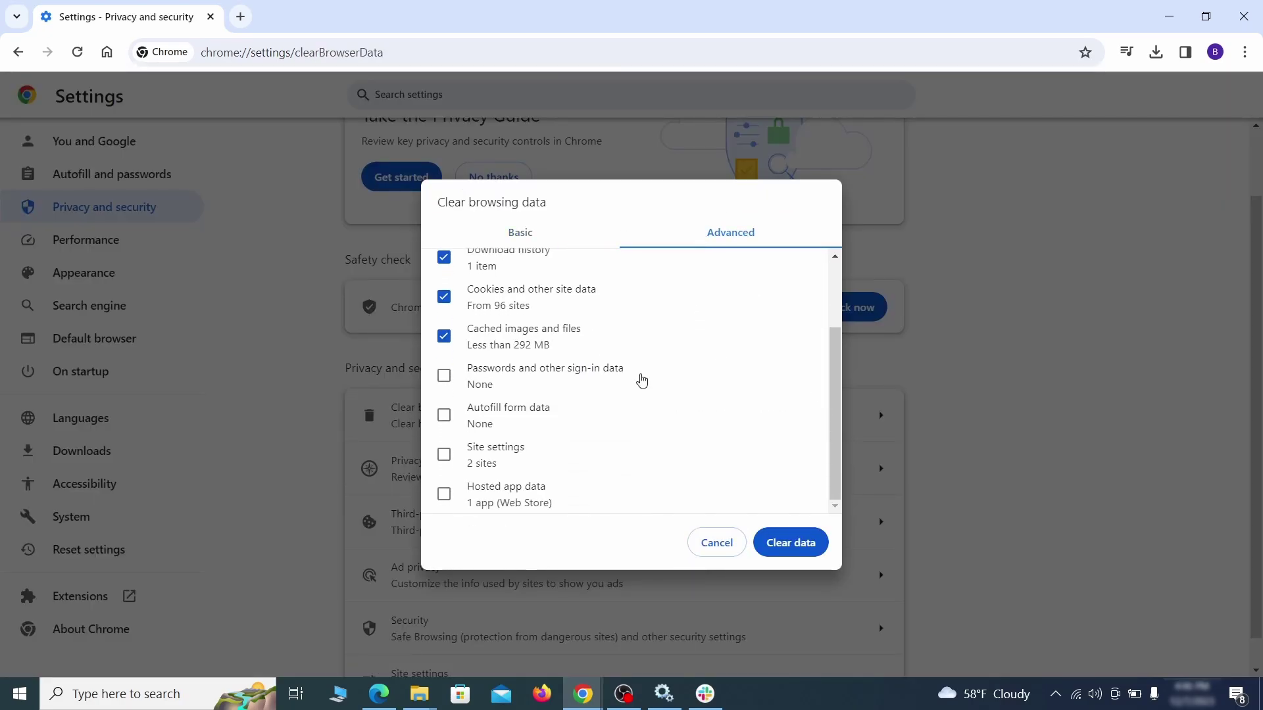
{"action": "left_click", "coordinate": [443, 417]}
{"action": "left_click", "coordinate": [444, 455]}
{"action": "left_click", "coordinate": [446, 495]}
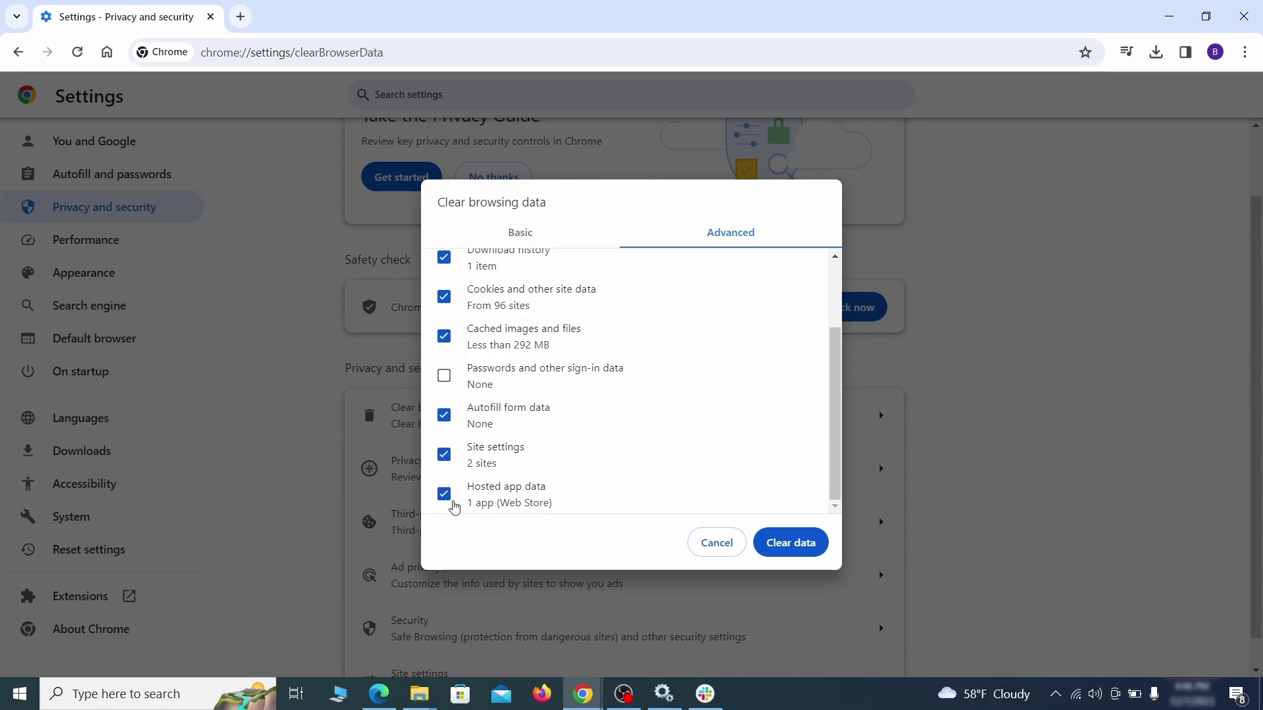
{"action": "left_click", "coordinate": [800, 546]}
Review the location and camera permissions in Chrome's Site settings
{"action": "scroll", "coordinate": [950, 431], "scroll_direction": "down", "scroll_amount": 1}
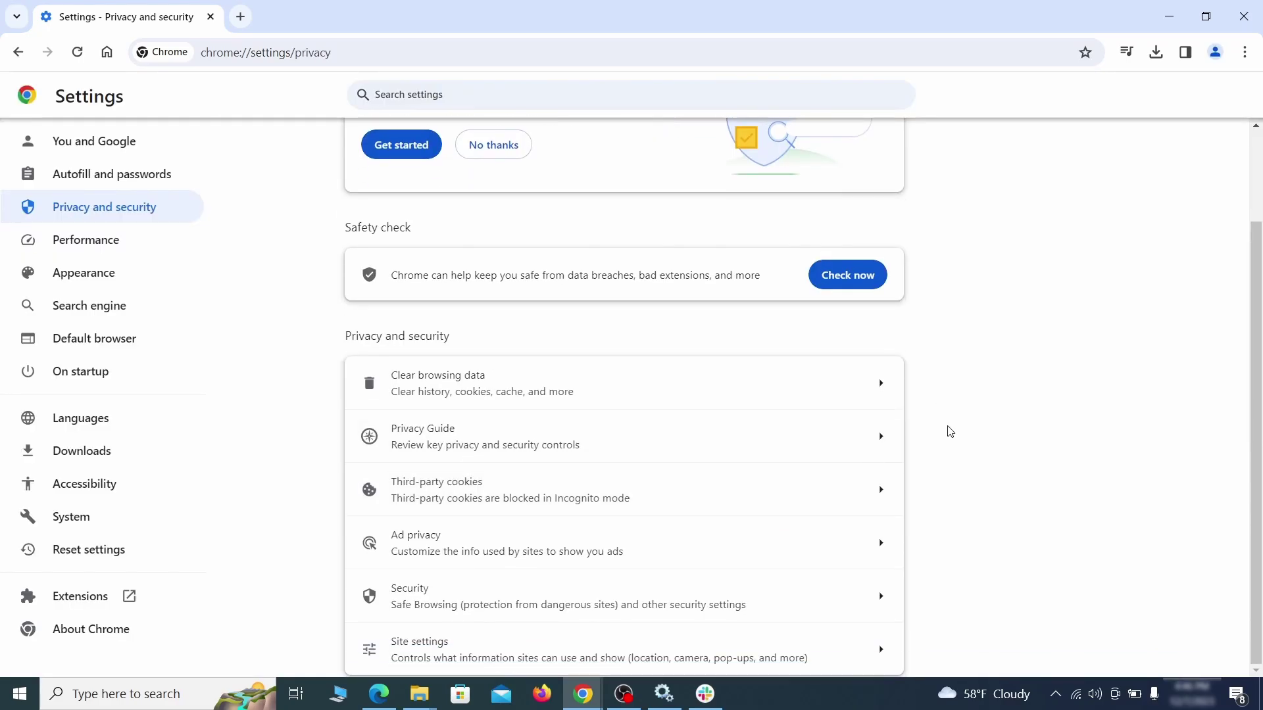
{"action": "left_click", "coordinate": [614, 648]}
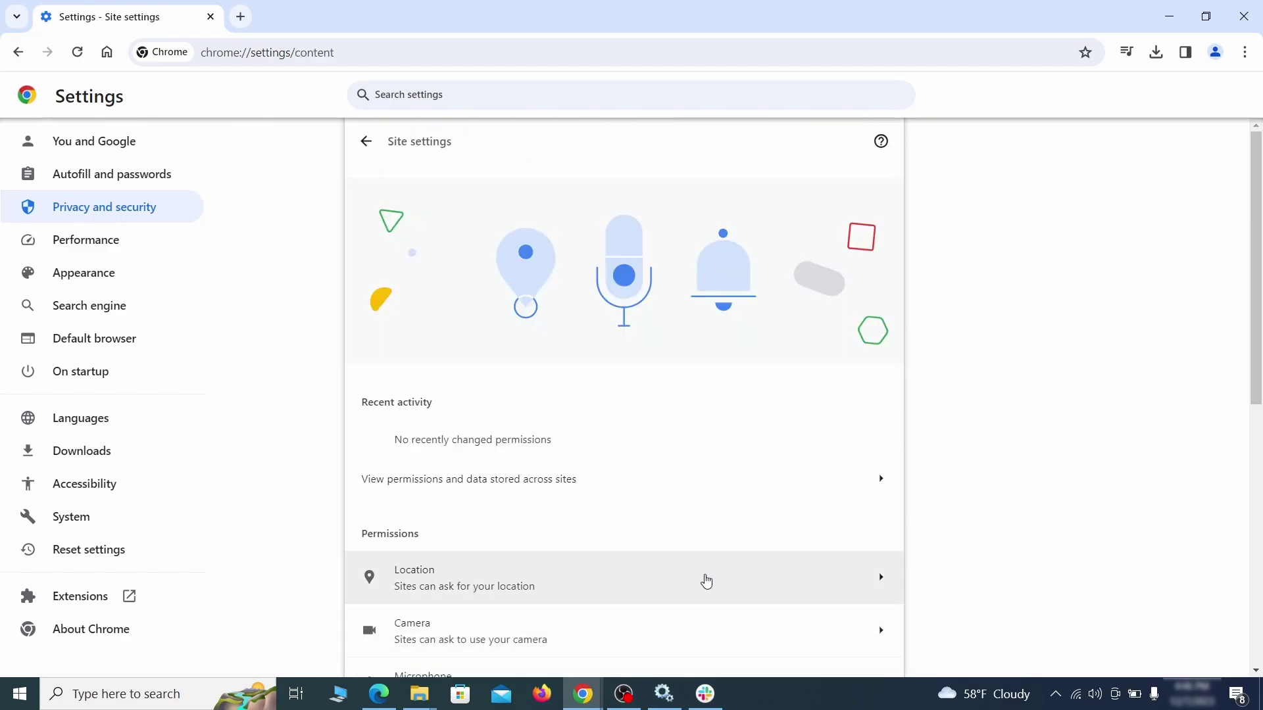
{"action": "scroll", "coordinate": [905, 401], "scroll_direction": "down", "scroll_amount": 3}
{"action": "scroll", "coordinate": [908, 342], "scroll_direction": "down", "scroll_amount": 1}
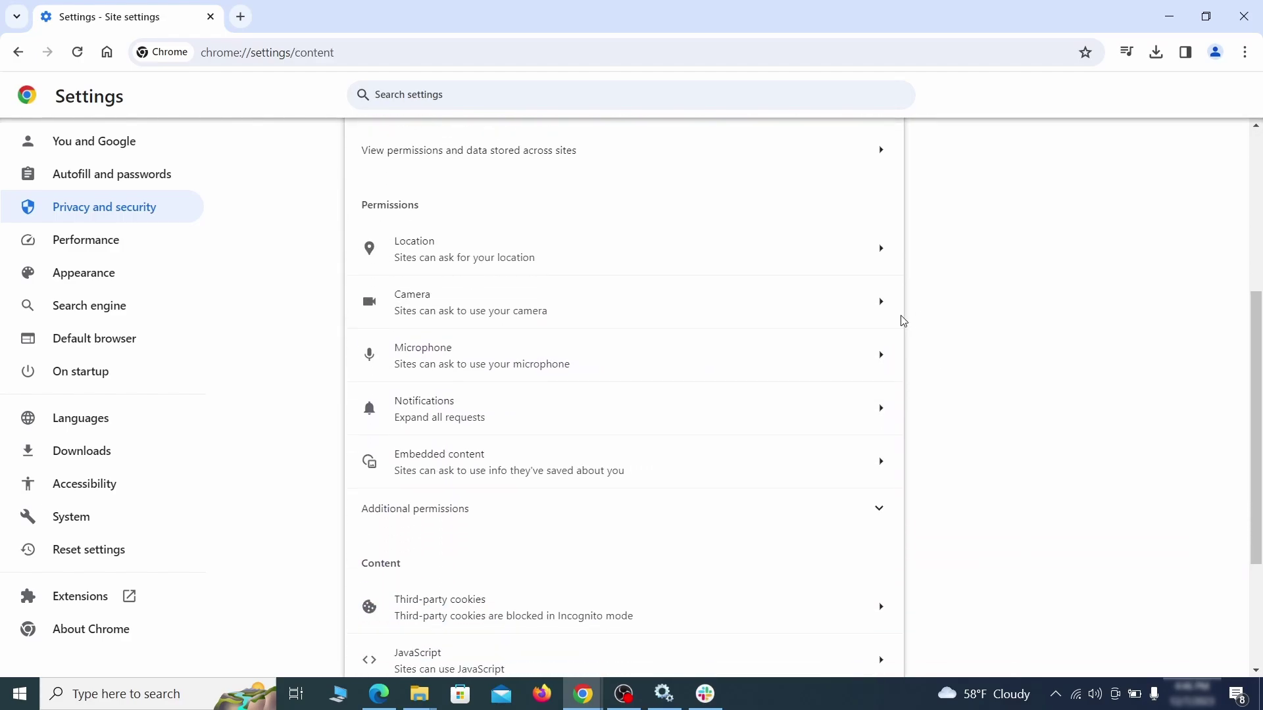
{"action": "left_click", "coordinate": [644, 258]}
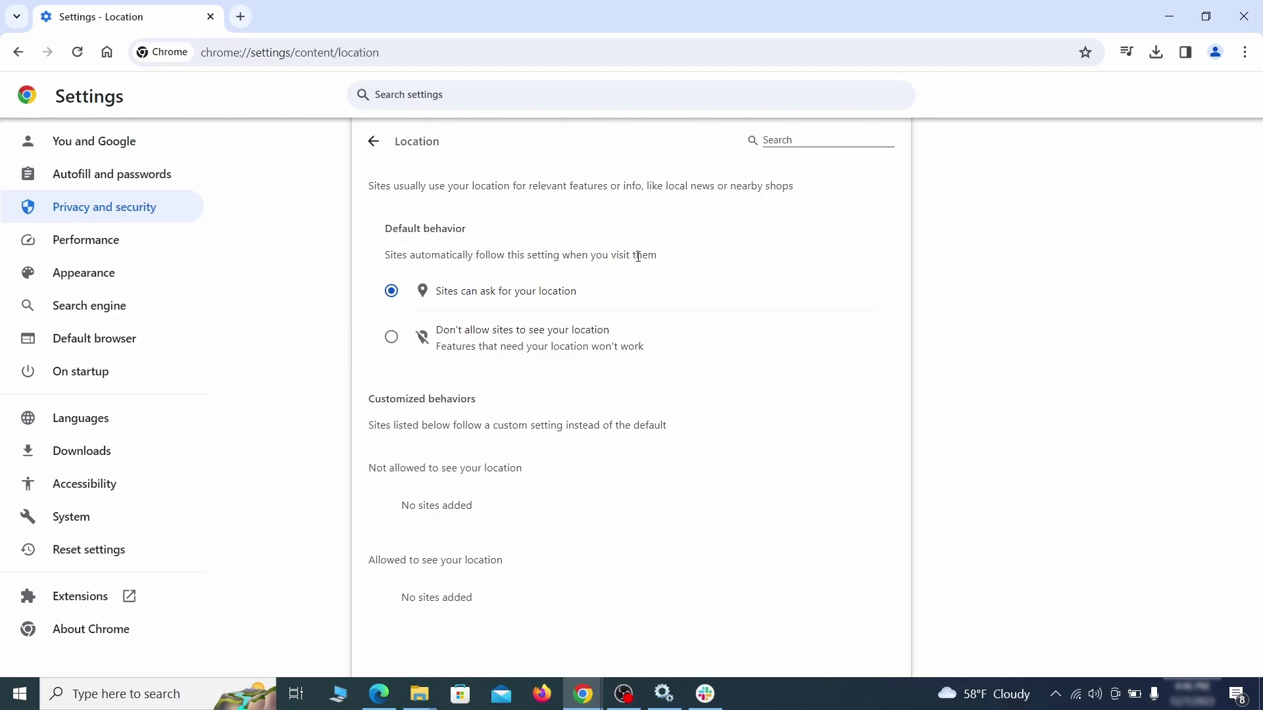
{"action": "left_click", "coordinate": [18, 52]}
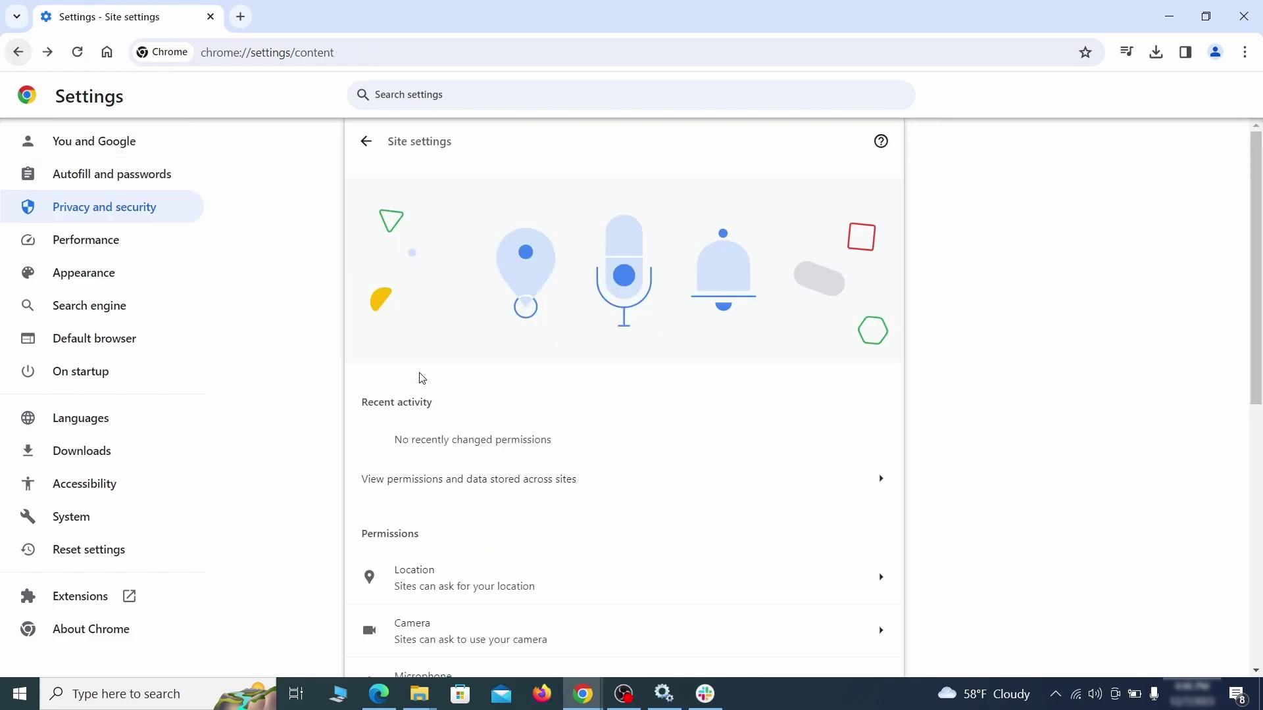
{"action": "left_click", "coordinate": [499, 310]}
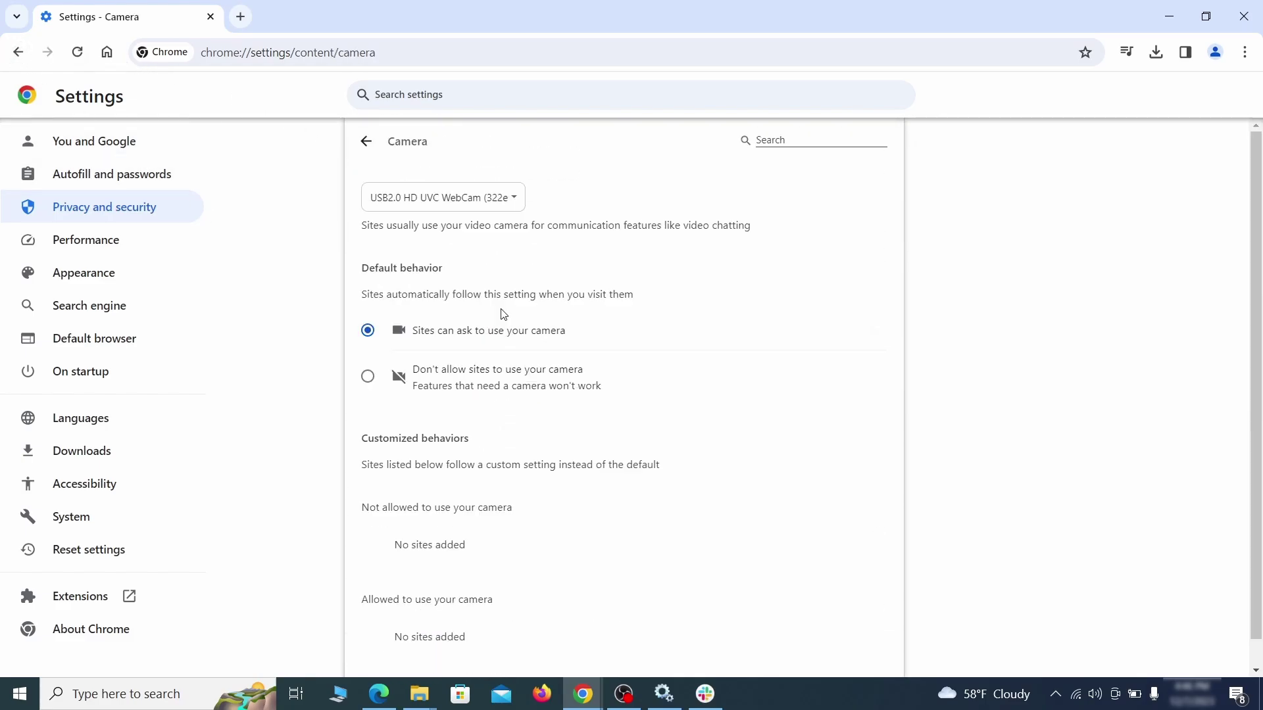
Remove ExampleRougeURL.com's notification permission and go to the third-party cookie settings
{"action": "scroll", "coordinate": [324, 428], "scroll_direction": "down", "scroll_amount": 1}
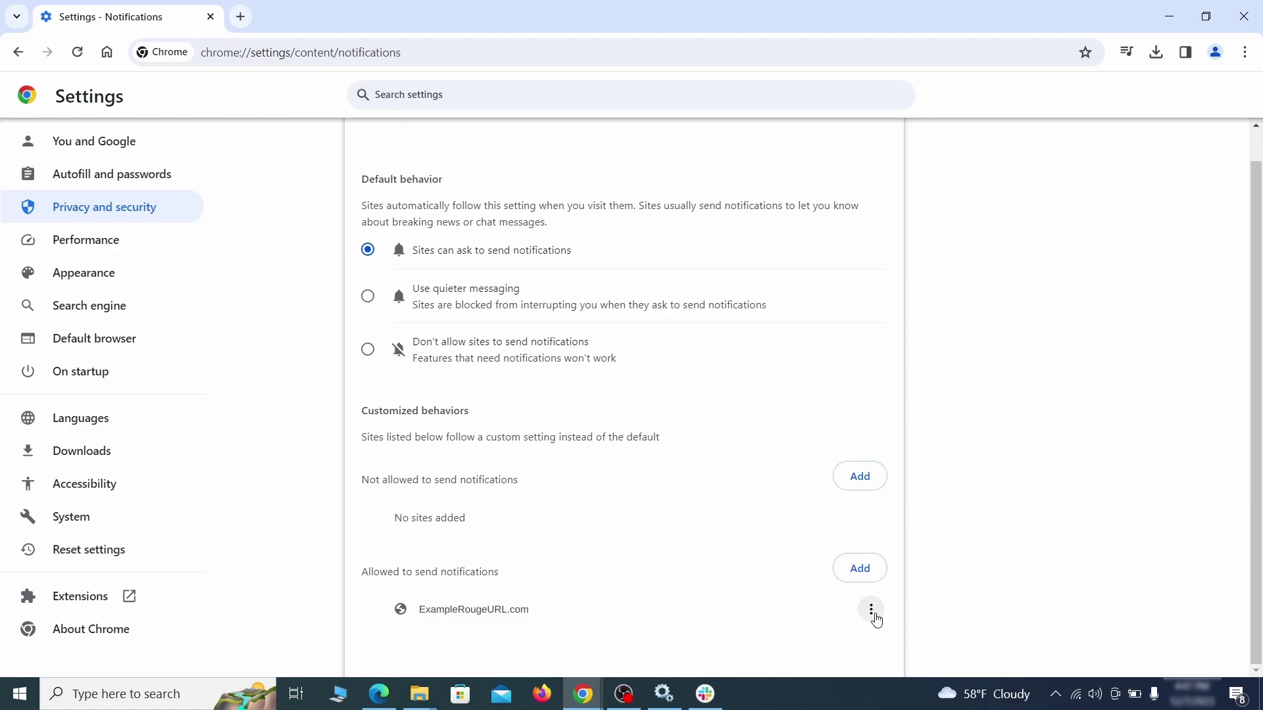
{"action": "left_click", "coordinate": [871, 611]}
{"action": "left_click", "coordinate": [832, 601]}
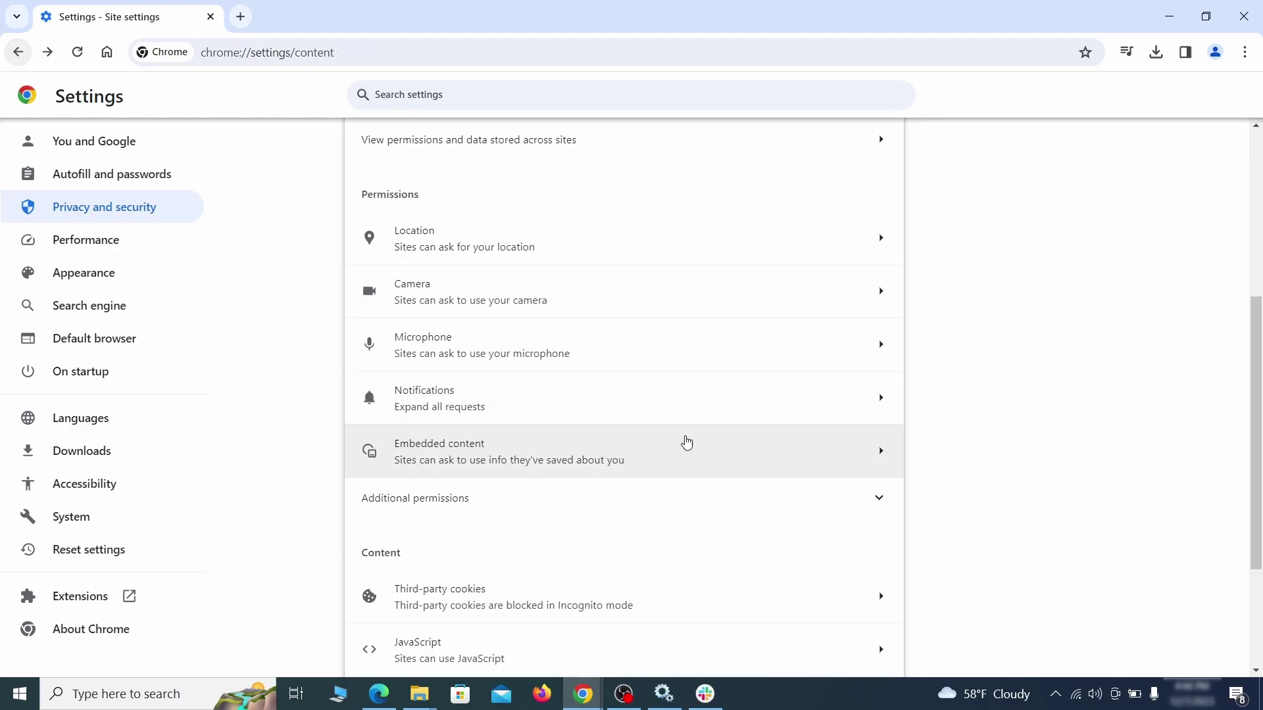
{"action": "scroll", "coordinate": [682, 439], "scroll_direction": "down", "scroll_amount": 3}
{"action": "left_click", "coordinate": [682, 441]}
{"action": "scroll", "coordinate": [697, 487], "scroll_direction": "down", "scroll_amount": 5}
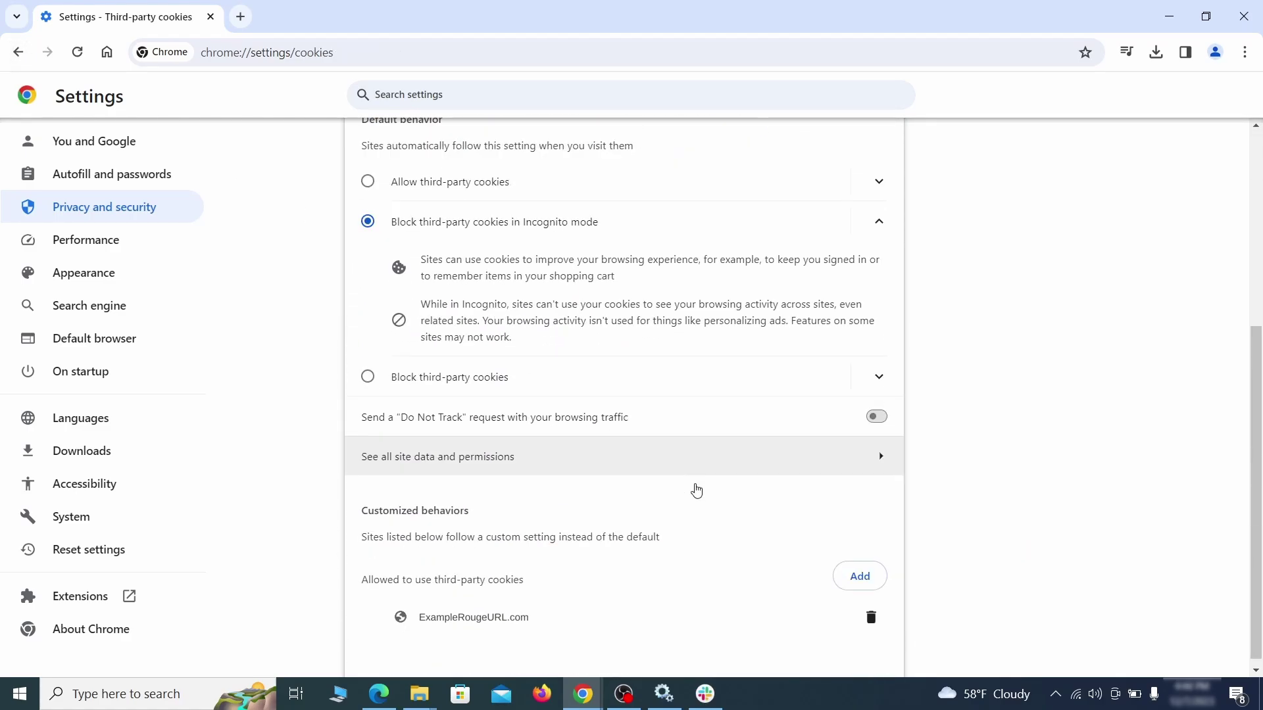
Delete ExampleRougeURL.com's third-party cookie exception and clear the rogue custom home page address
{"action": "left_click", "coordinate": [878, 627]}
{"action": "key", "text": "alt+Left"}
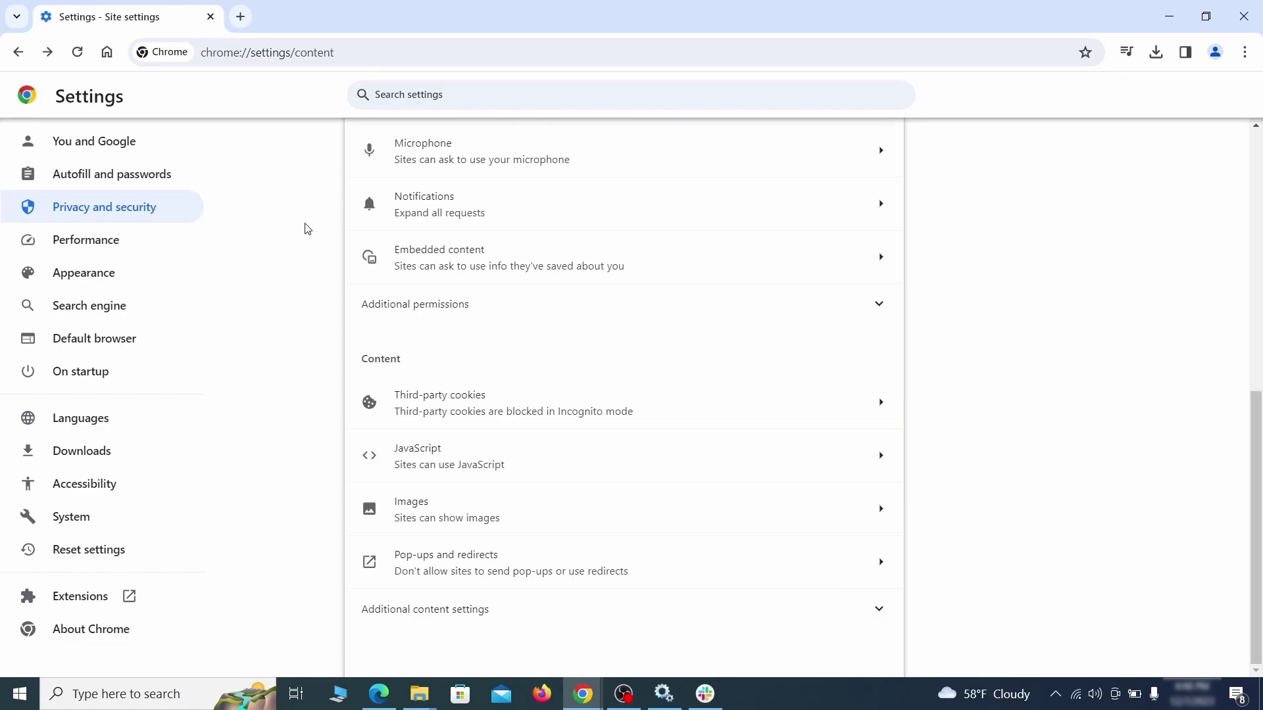
{"action": "left_click", "coordinate": [172, 276]}
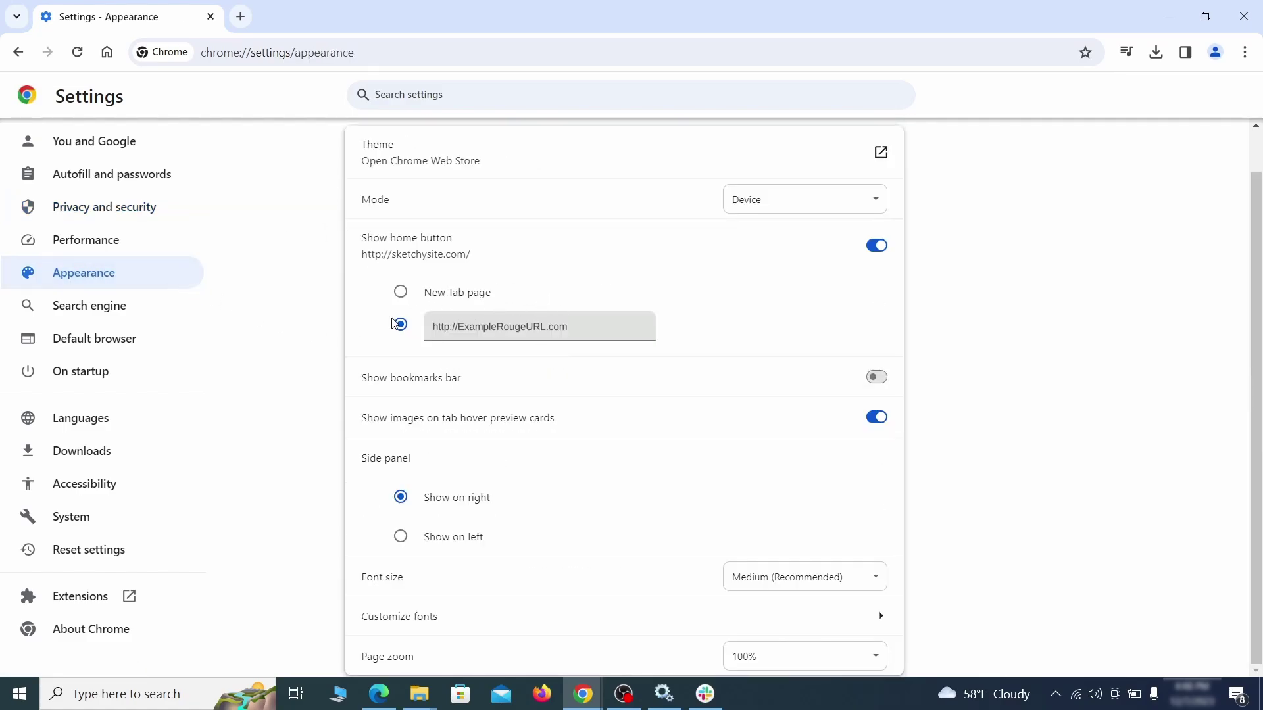
{"action": "left_click_drag", "start_coordinate": [560, 340], "coordinate": [418, 328]}
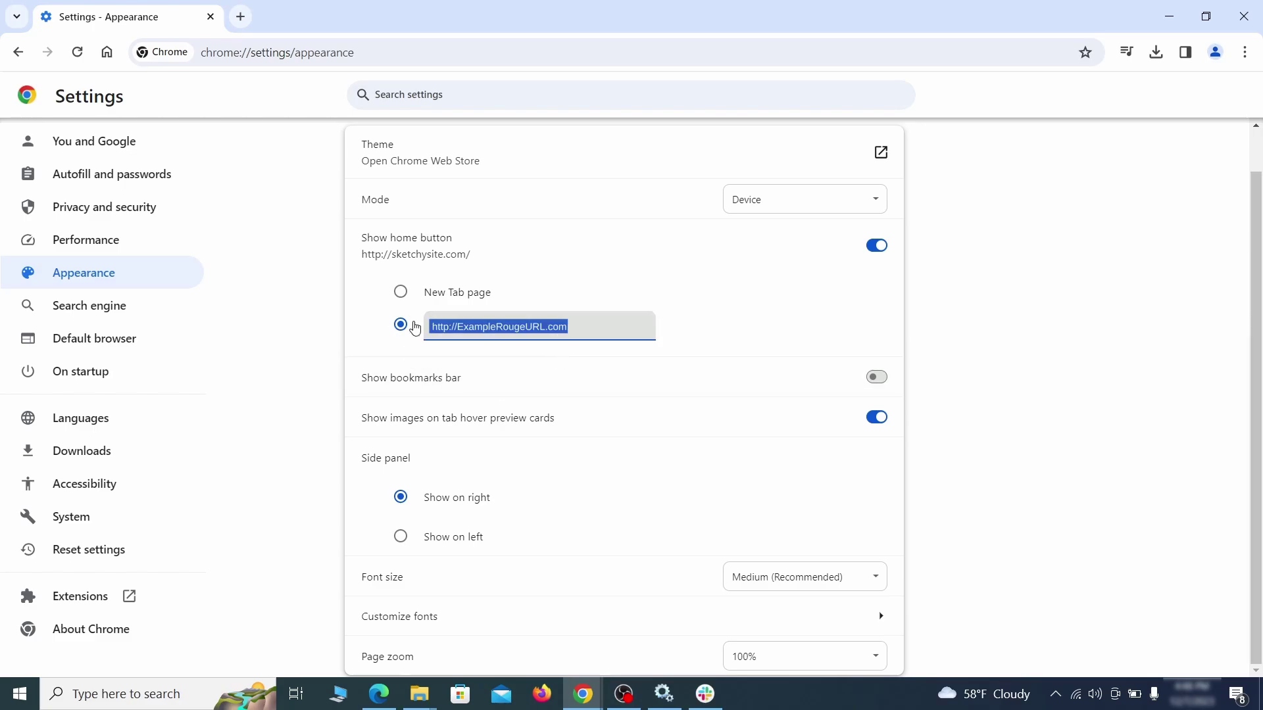
{"action": "key", "text": "BackSpace"}
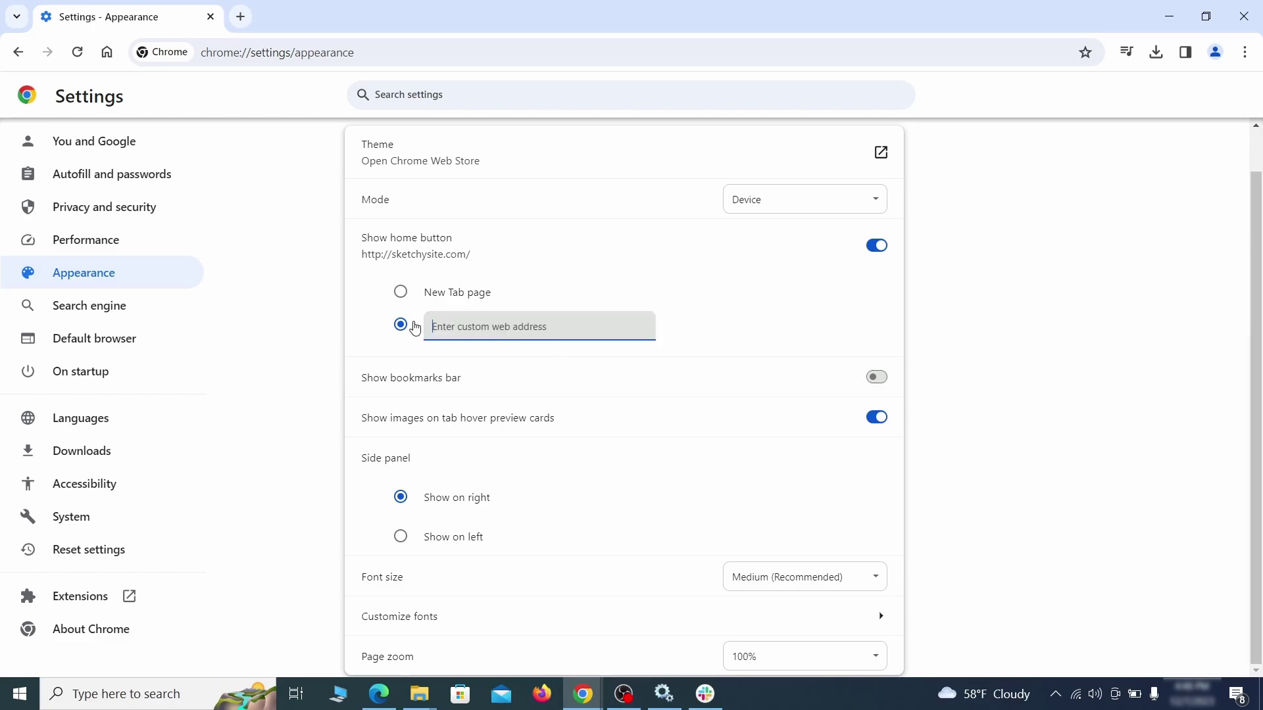
Make Google the address-bar search engine and delete the ExampleRougeURL.com site search shortcut
{"action": "left_click", "coordinate": [128, 307]}
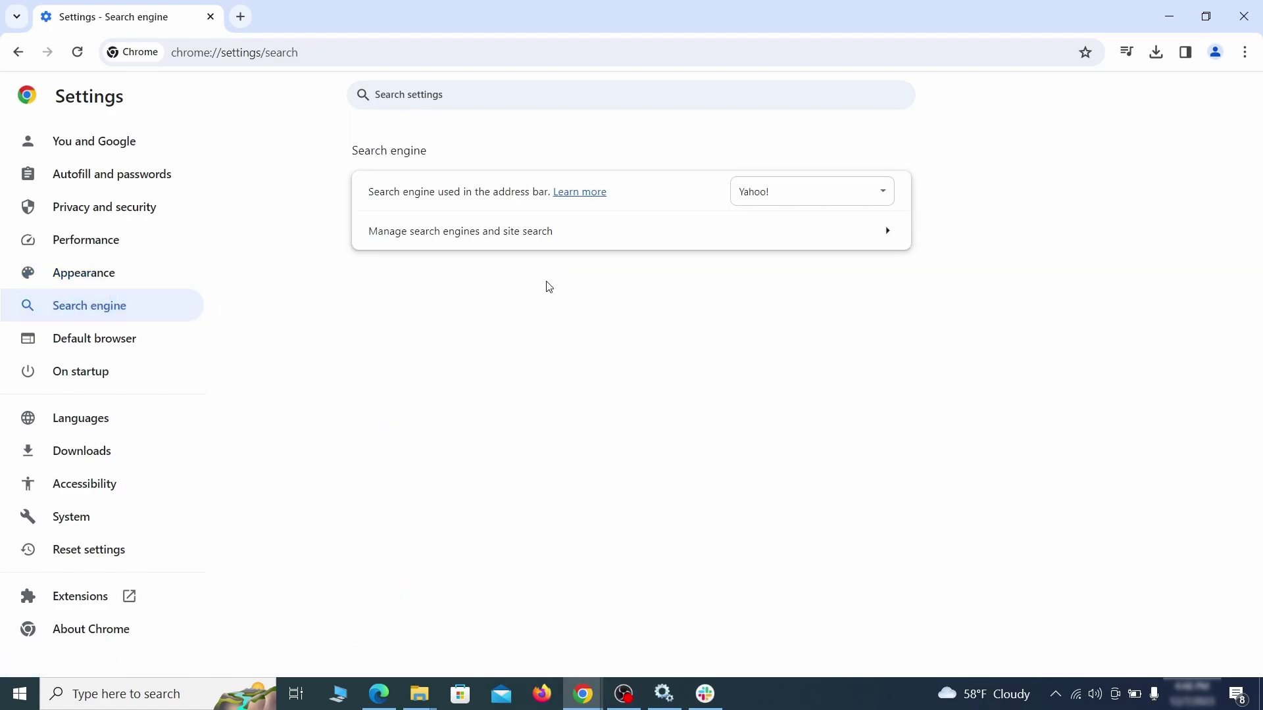
{"action": "left_click", "coordinate": [863, 195]}
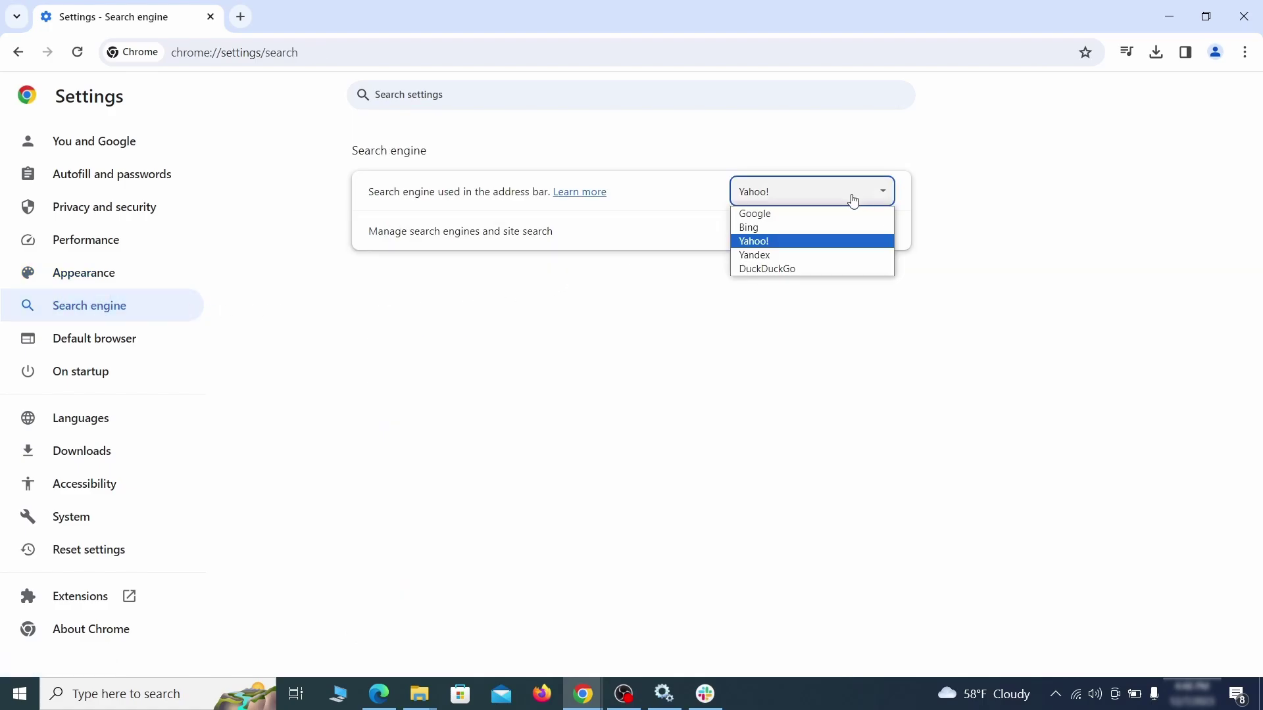
{"action": "left_click", "coordinate": [827, 213]}
{"action": "left_click", "coordinate": [812, 242]}
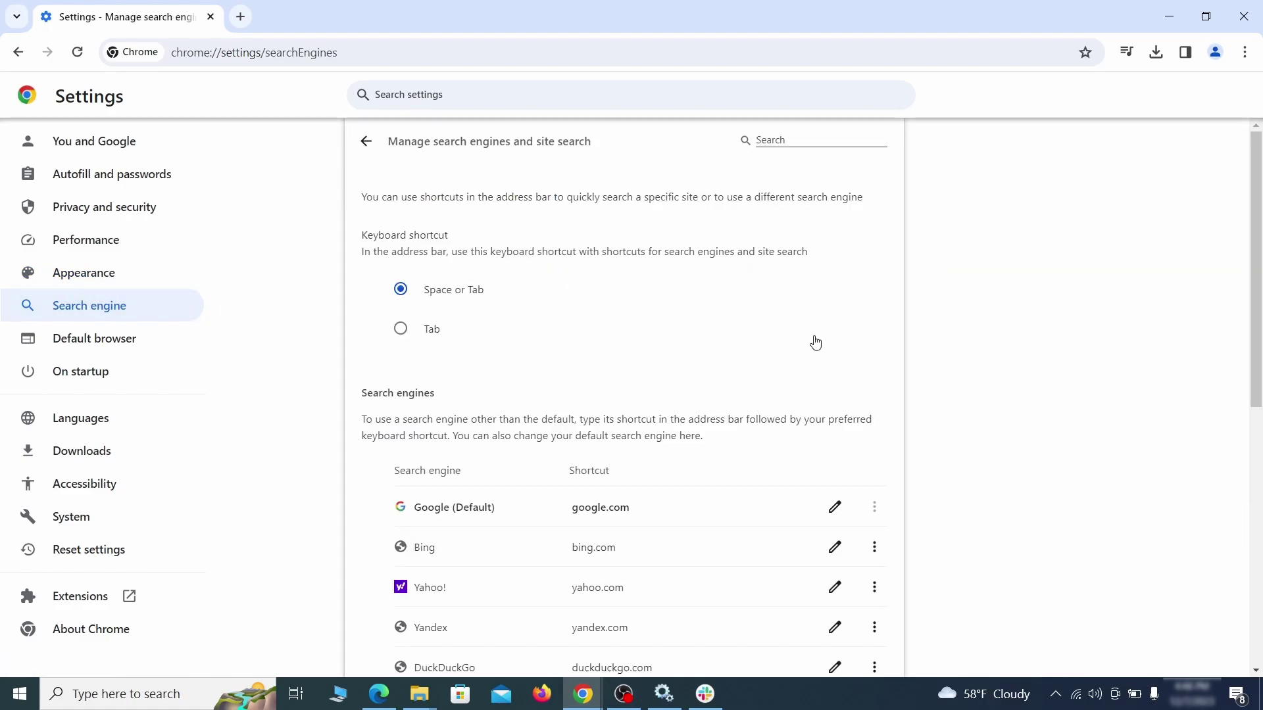
{"action": "scroll", "coordinate": [816, 343], "scroll_direction": "down", "scroll_amount": 8}
{"action": "left_click", "coordinate": [874, 404]}
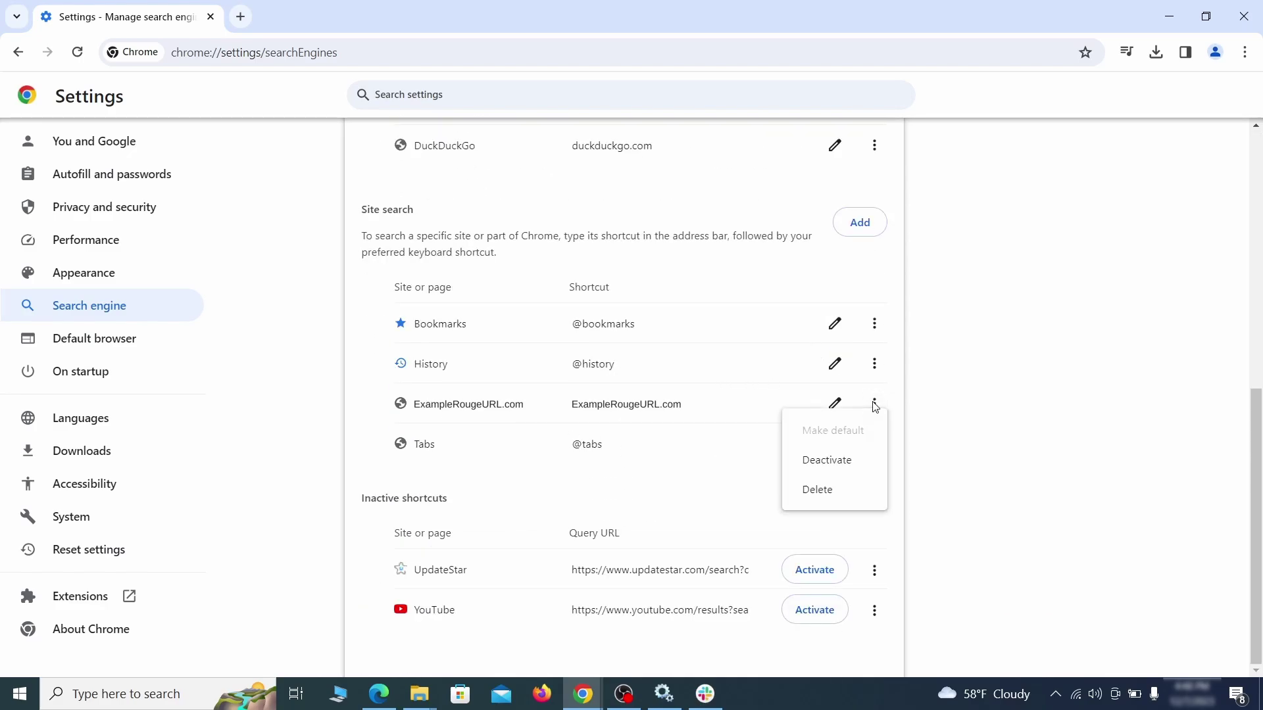
{"action": "left_click", "coordinate": [818, 491]}
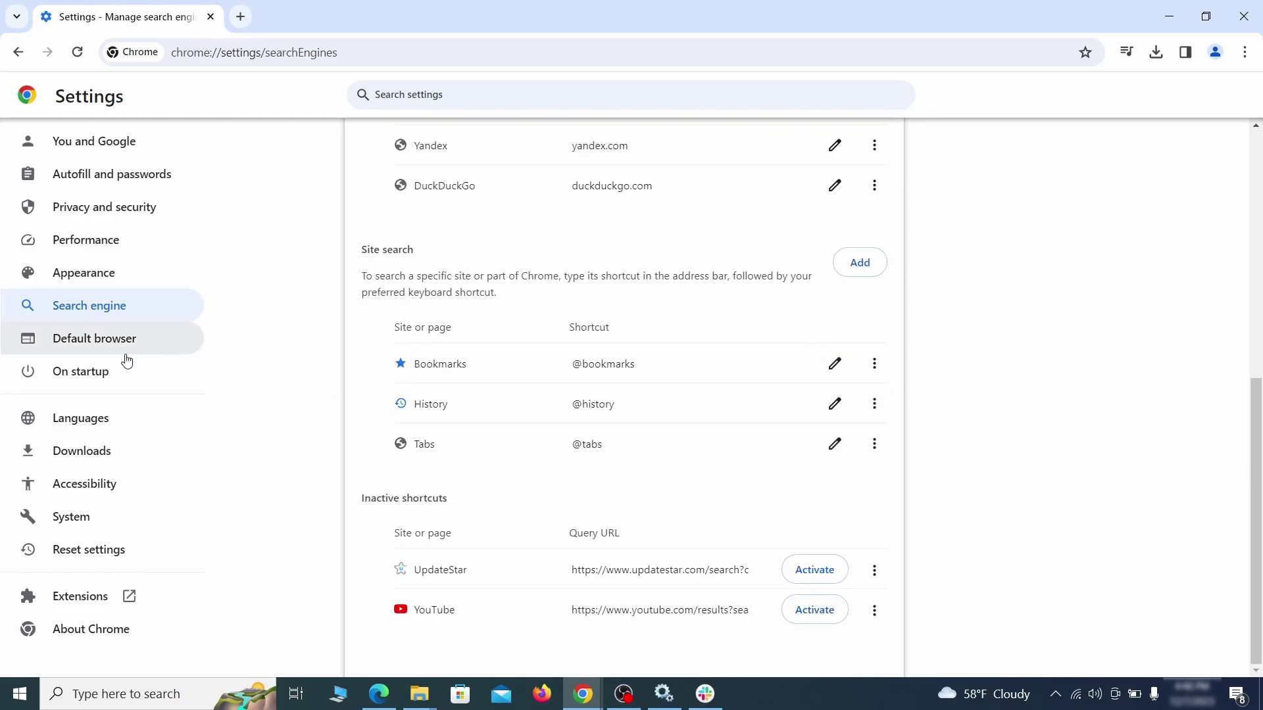
Remove ExampleRougeURL.com from Chrome's On startup pages
{"action": "left_click", "coordinate": [98, 370]}
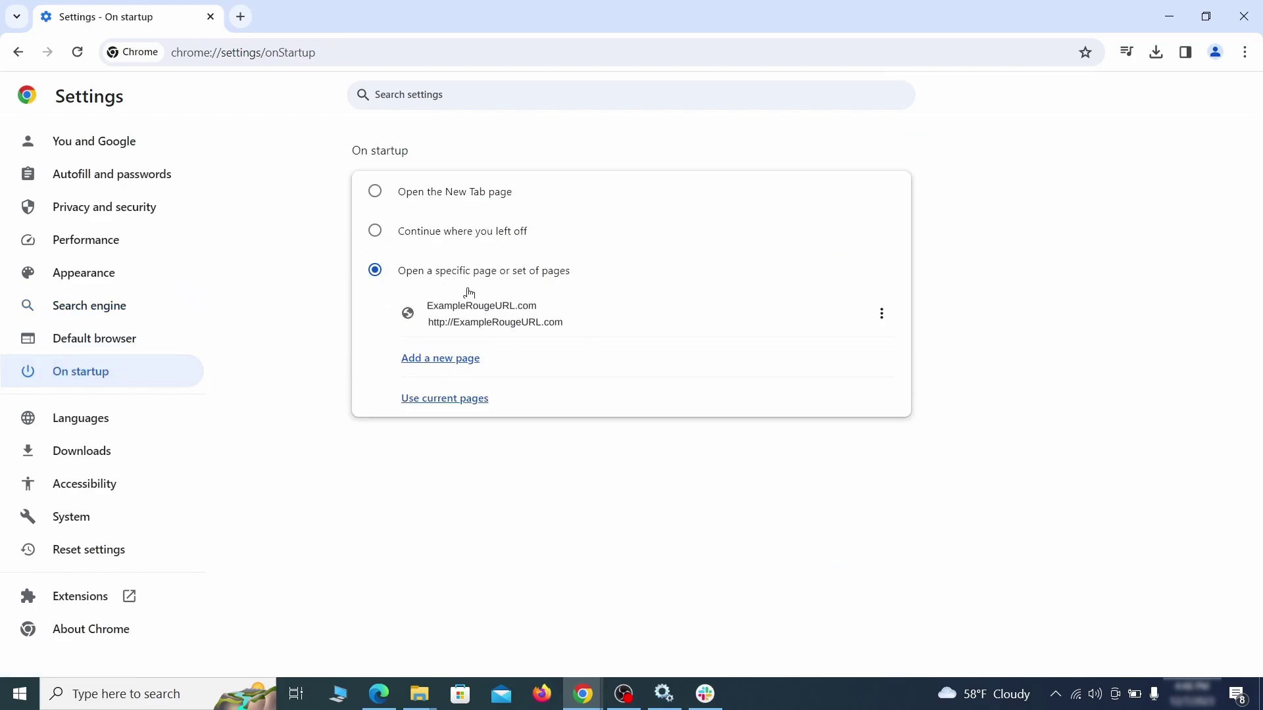
{"action": "left_click", "coordinate": [882, 314]}
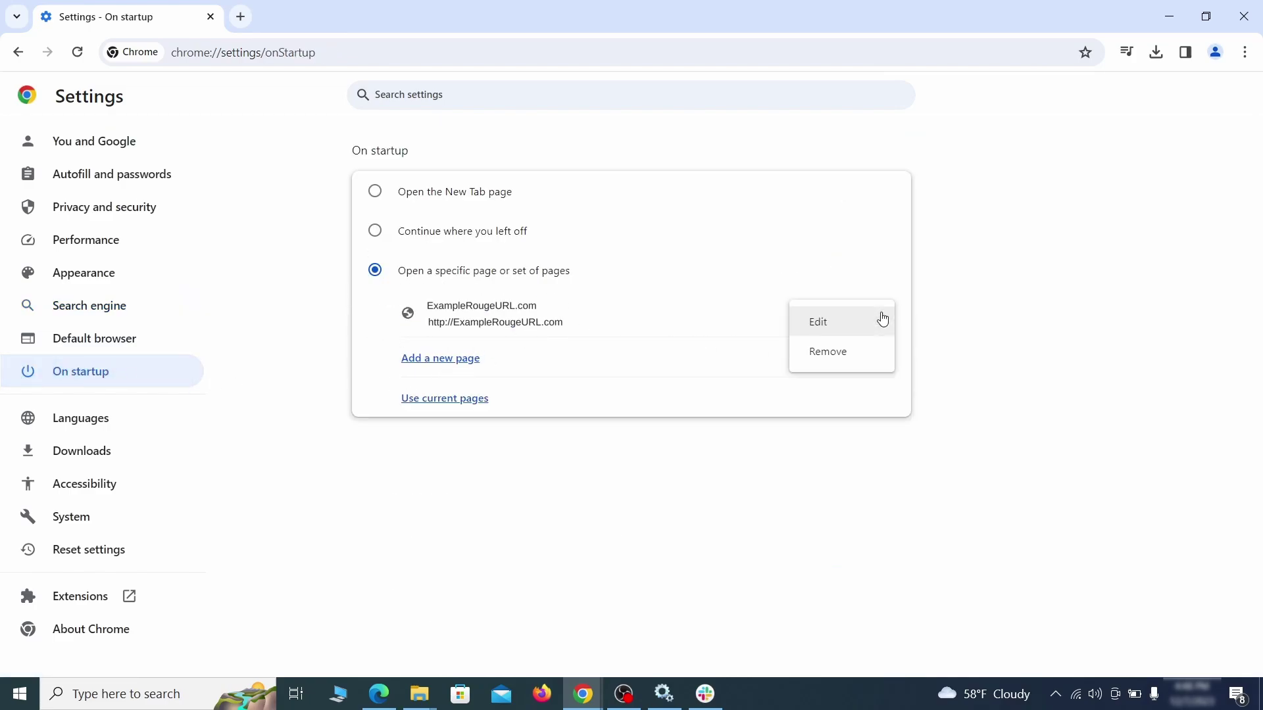
{"action": "left_click", "coordinate": [844, 355]}
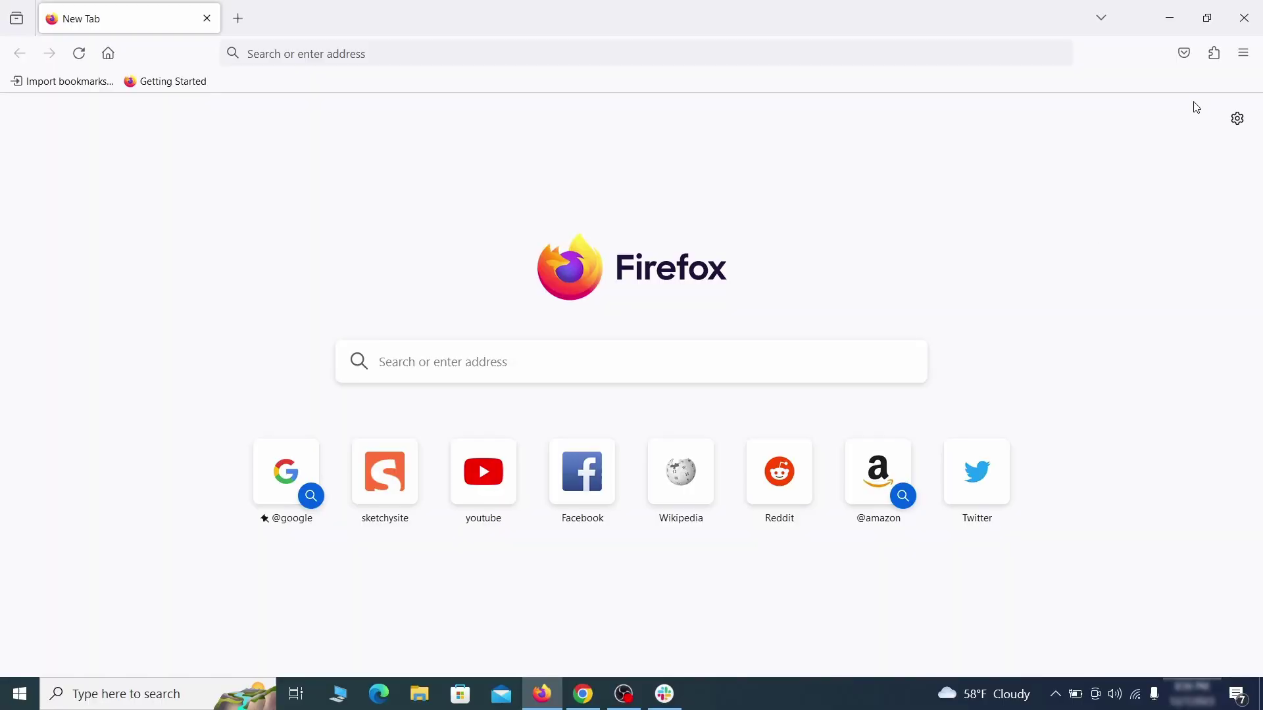
Disable the Contenu+ extension in Firefox's extensions manager and confirm its removal
{"action": "left_click", "coordinate": [1215, 53]}
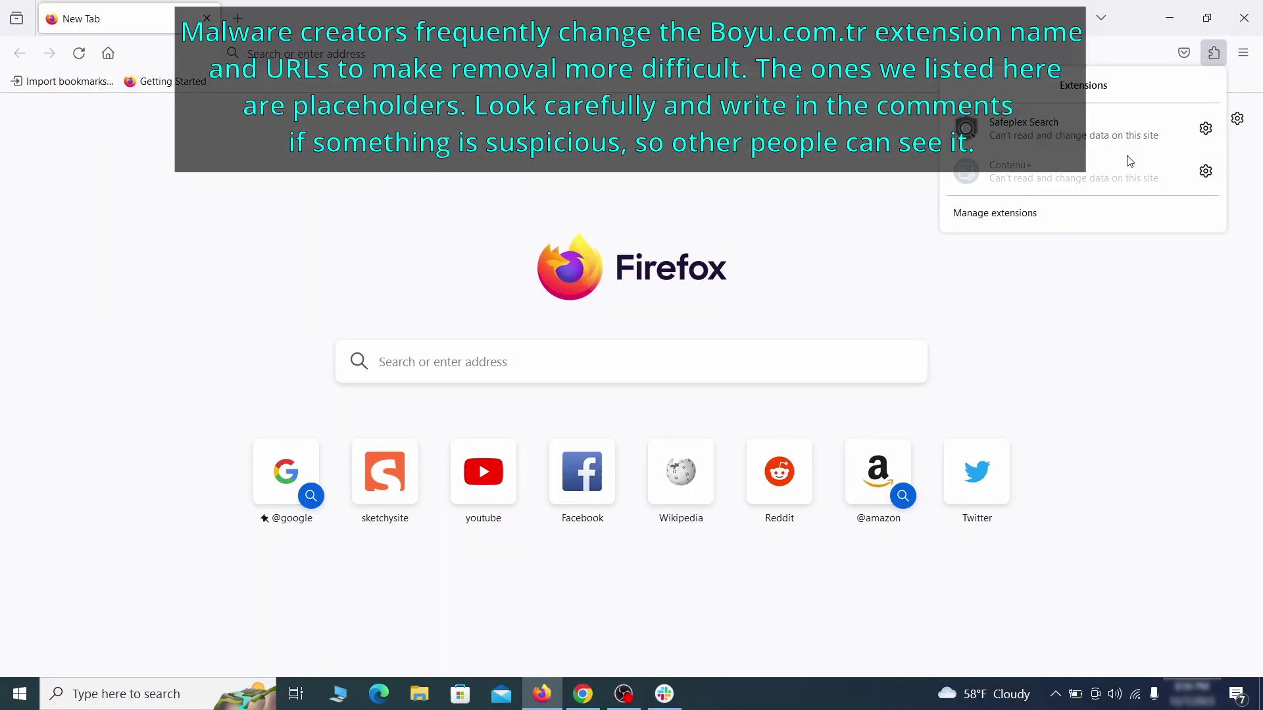
{"action": "left_click", "coordinate": [1063, 215]}
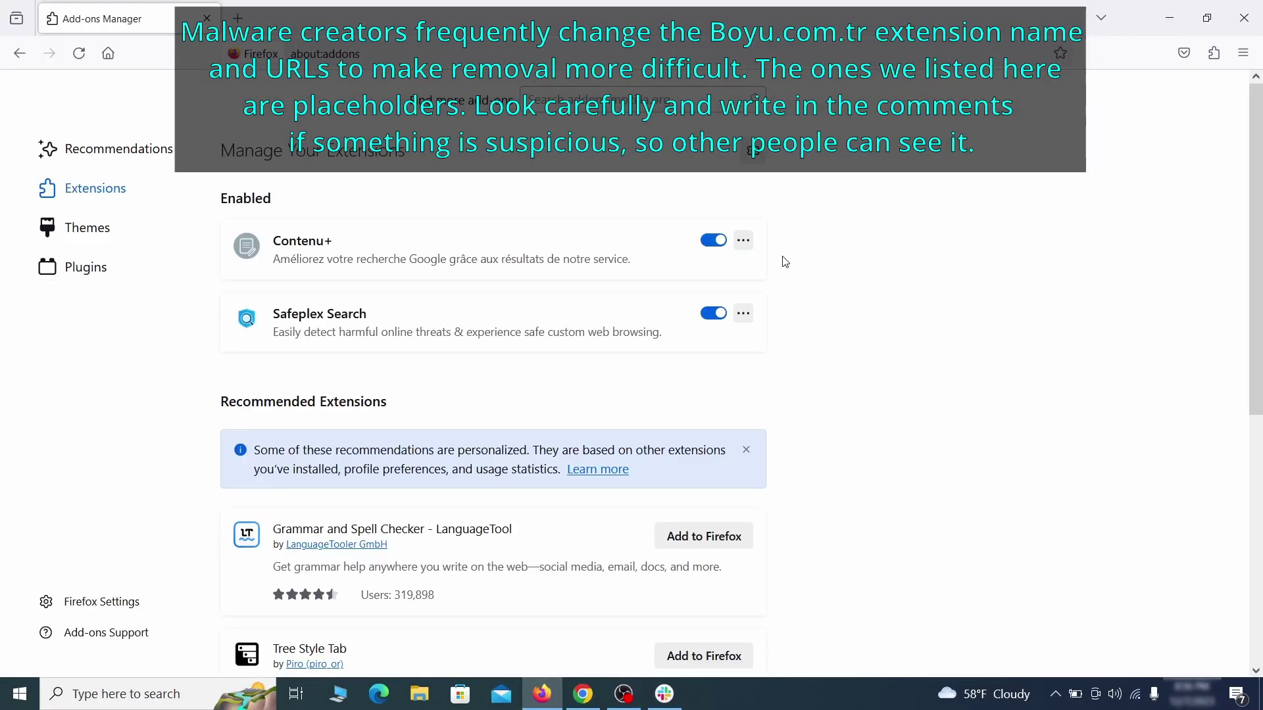
{"action": "left_click", "coordinate": [713, 241]}
{"action": "left_click", "coordinate": [744, 240]}
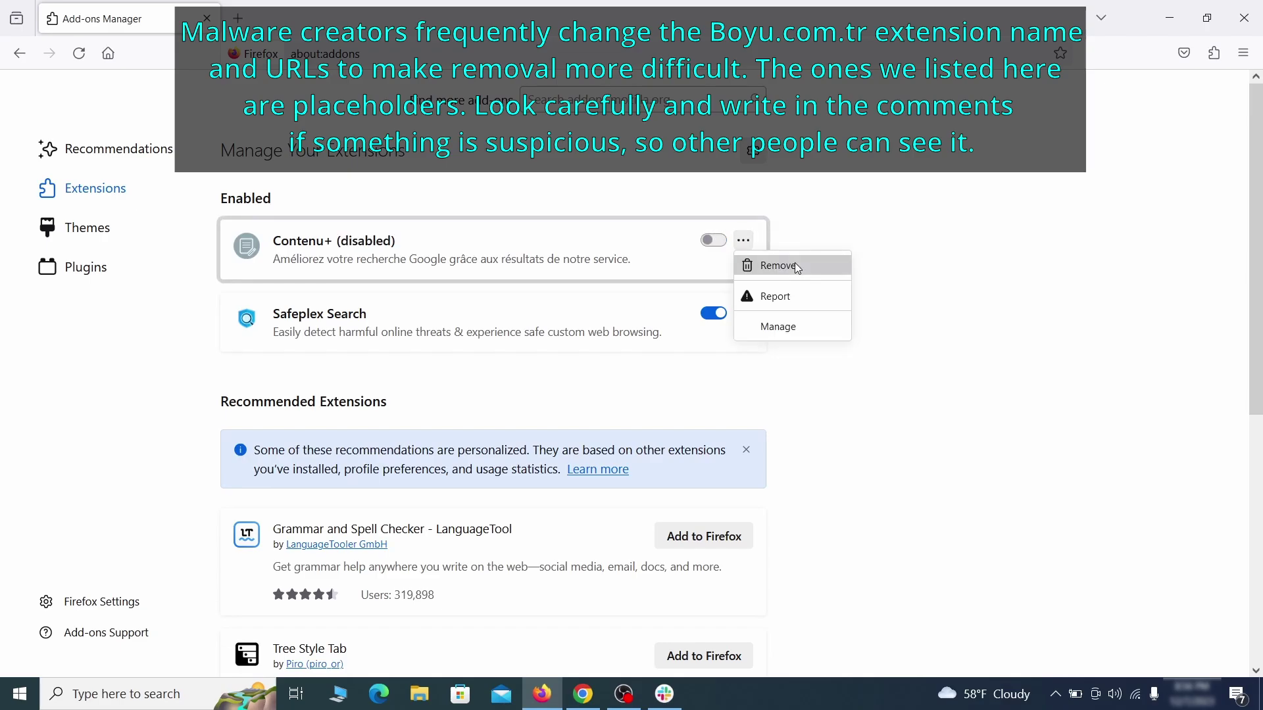
{"action": "left_click", "coordinate": [794, 262]}
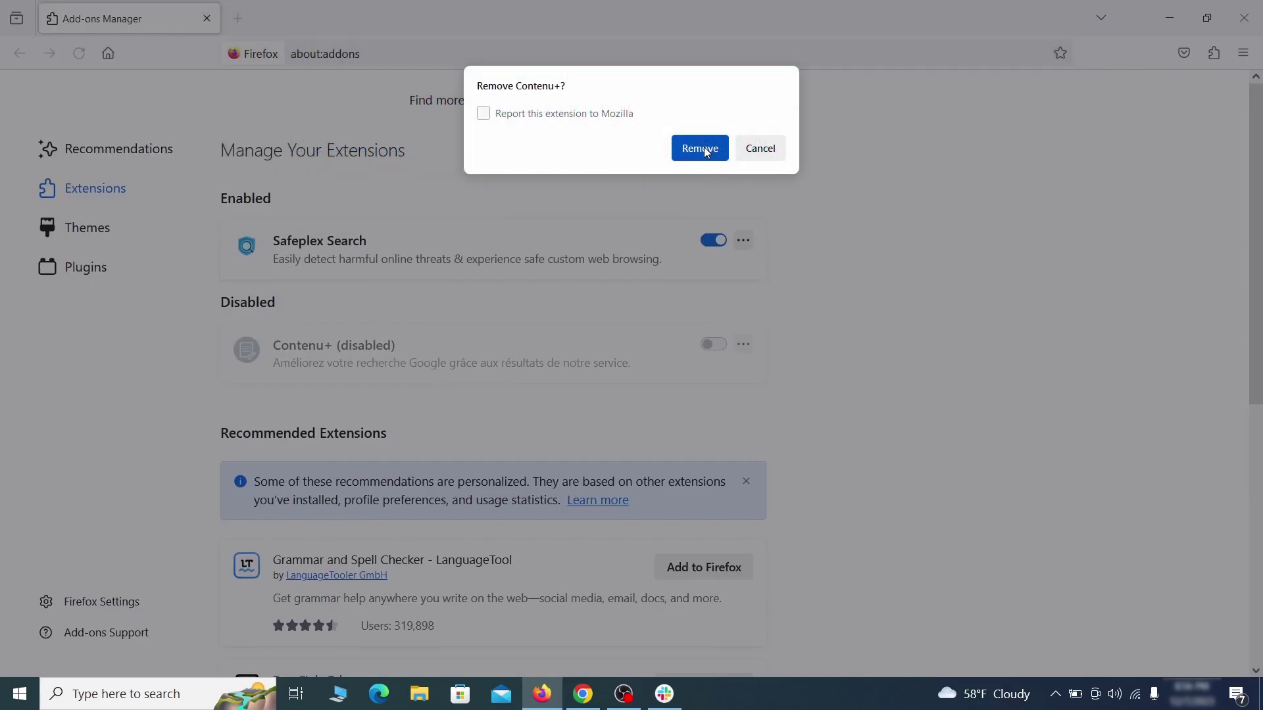
{"action": "left_click", "coordinate": [700, 148]}
{"action": "left_click", "coordinate": [1243, 52]}
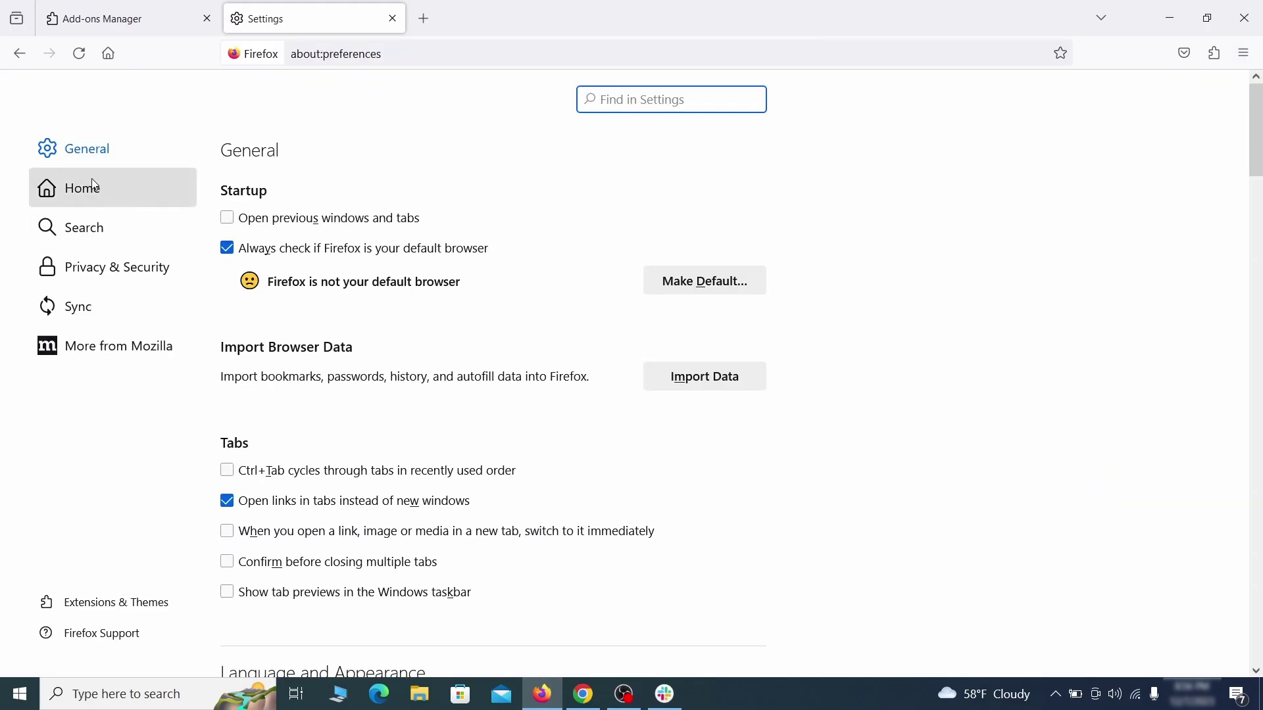
Delete the ExampleRougeURL.com address from Firefox's Homepage and new windows field
{"action": "left_click", "coordinate": [92, 189]}
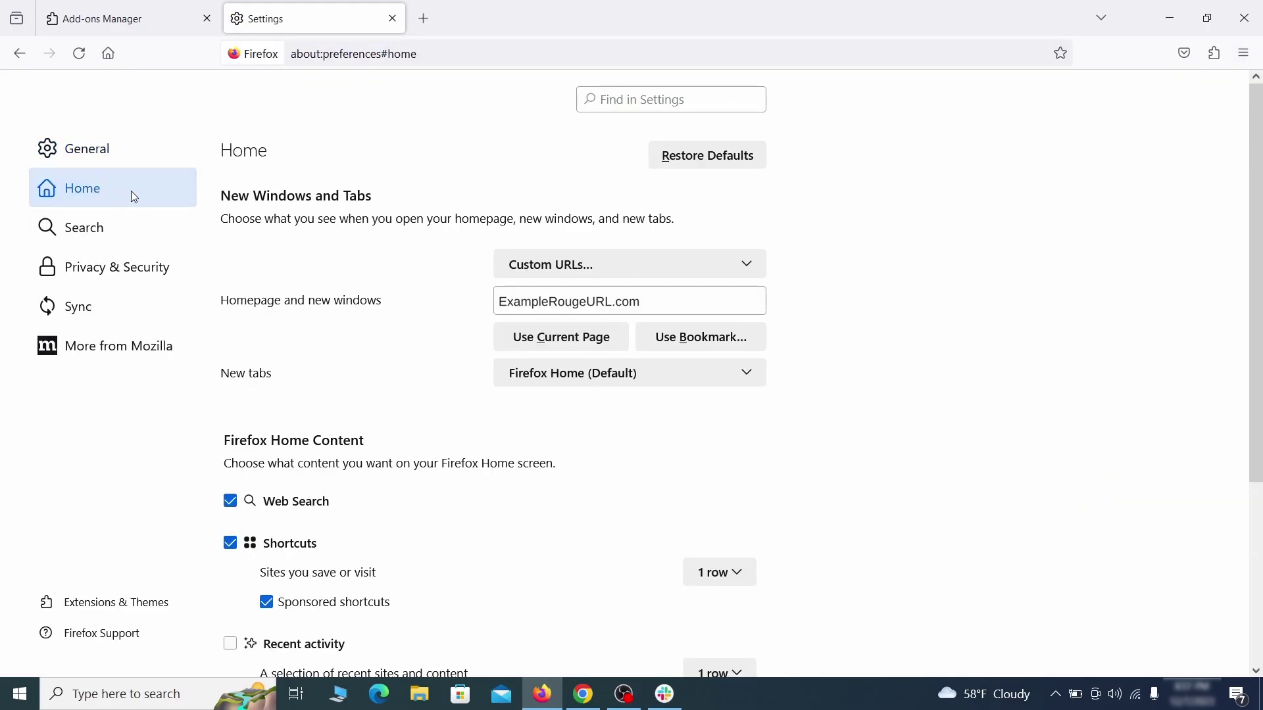
{"action": "triple_click", "coordinate": [639, 302]}
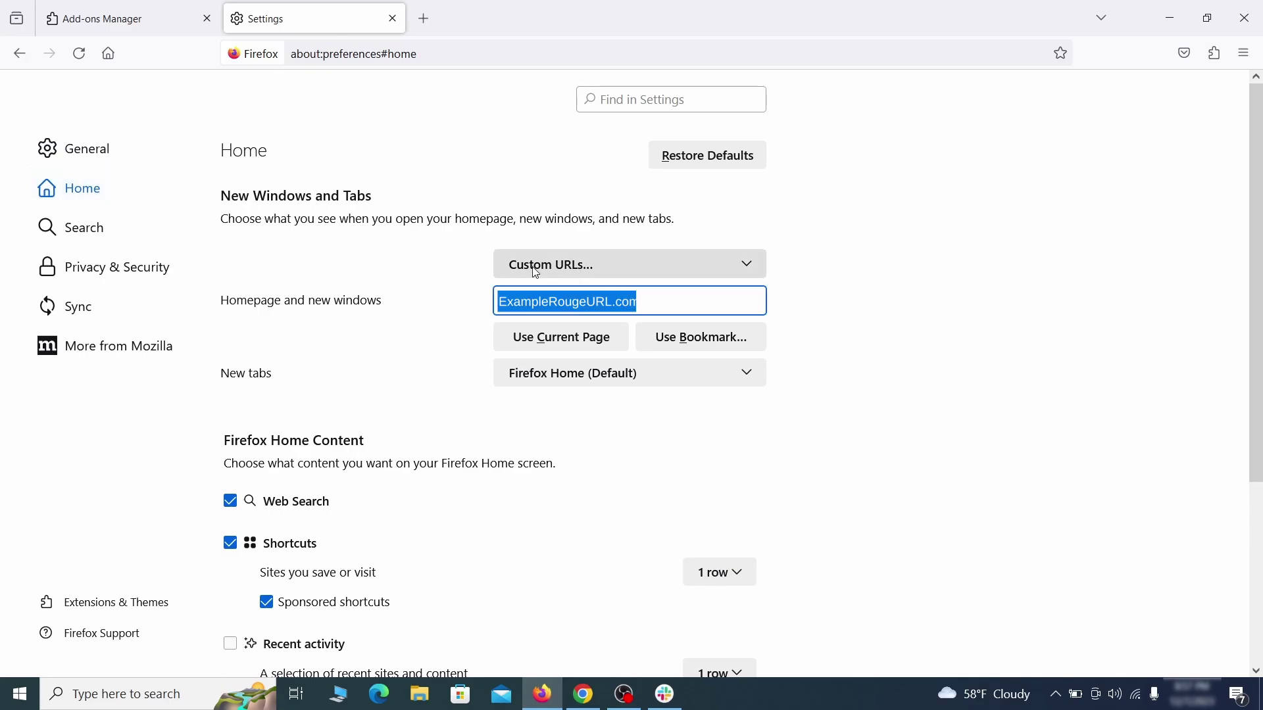
{"action": "key", "text": "BackSpace"}
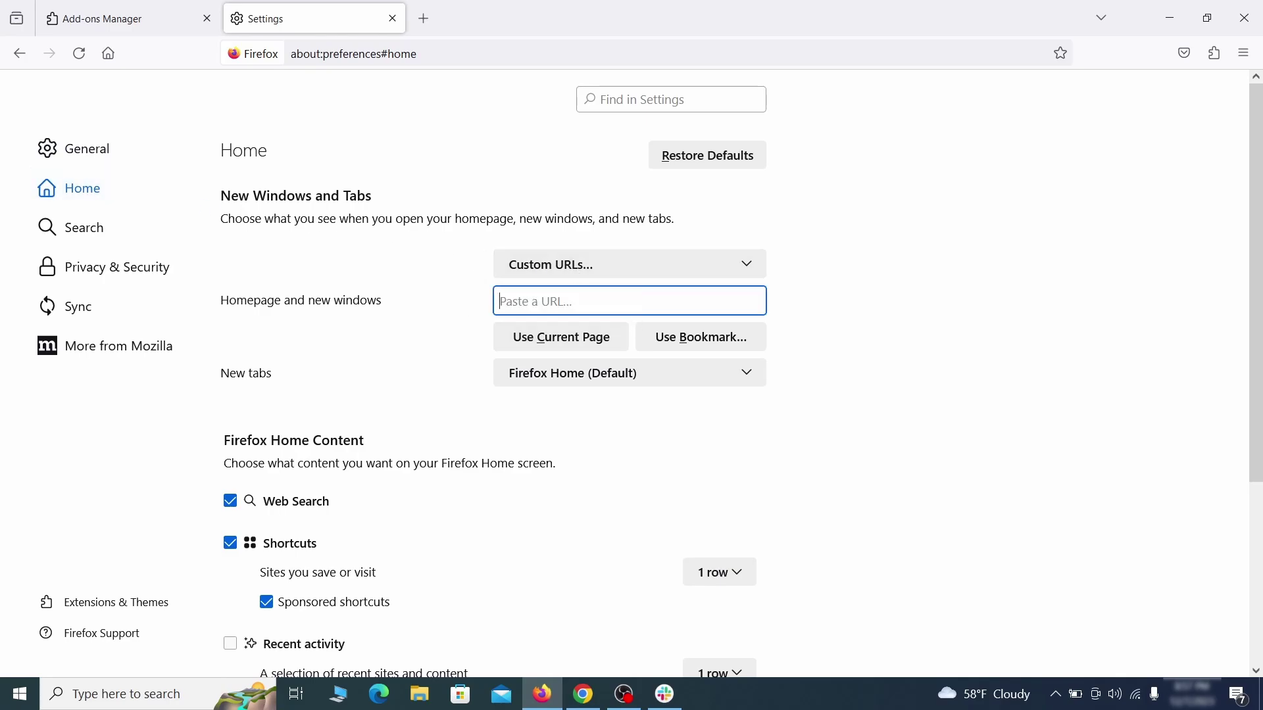
Make Google Firefox's default search engine
{"action": "left_click", "coordinate": [89, 228]}
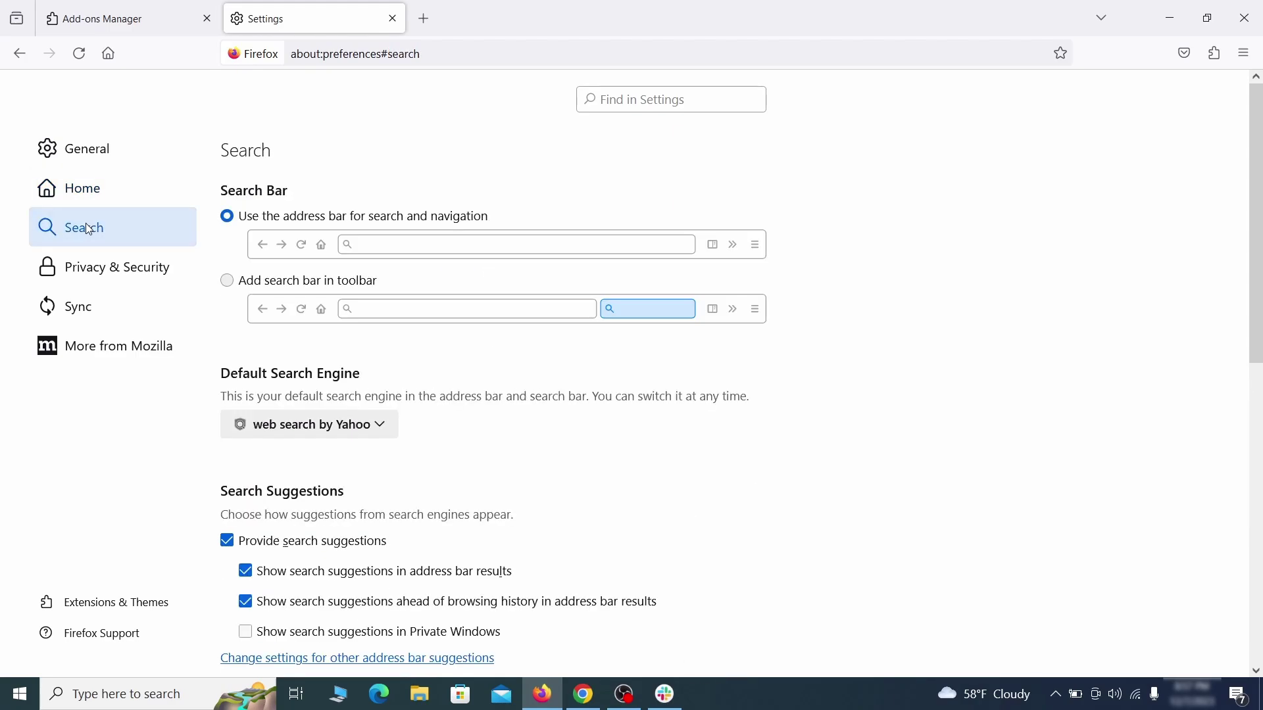
{"action": "scroll", "coordinate": [451, 353], "scroll_direction": "down", "scroll_amount": 2}
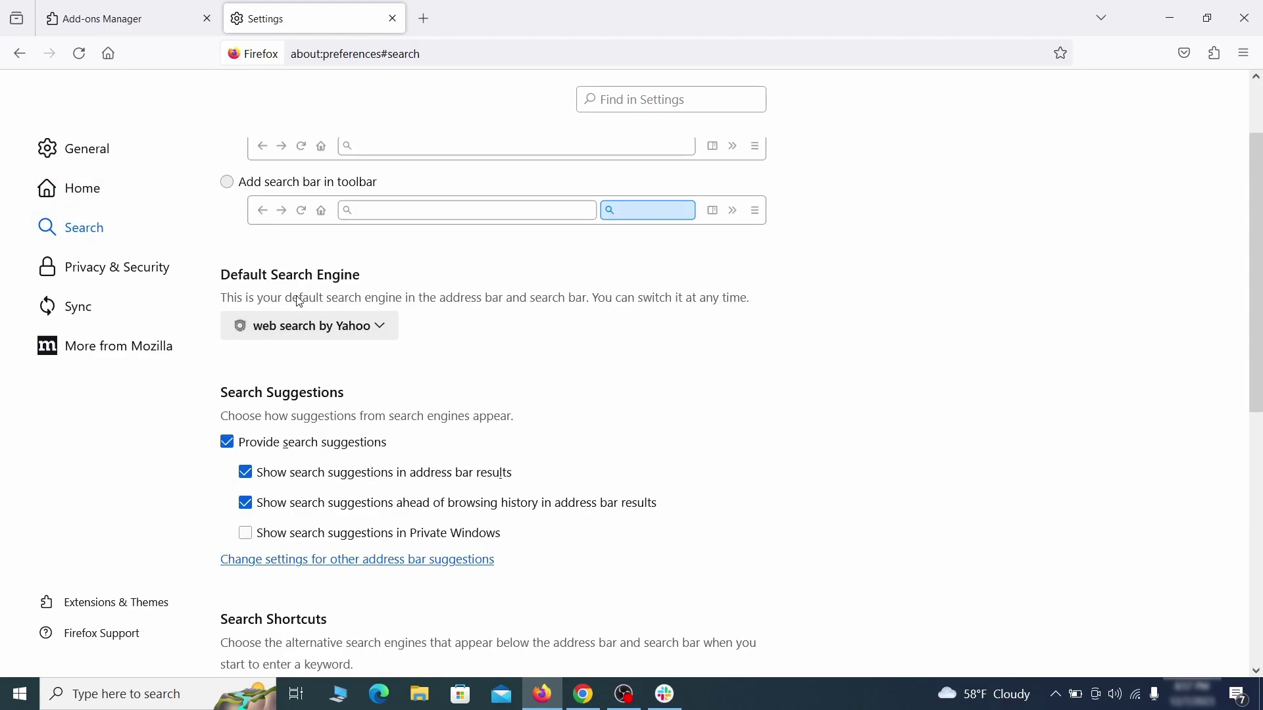
{"action": "left_click", "coordinate": [375, 332]}
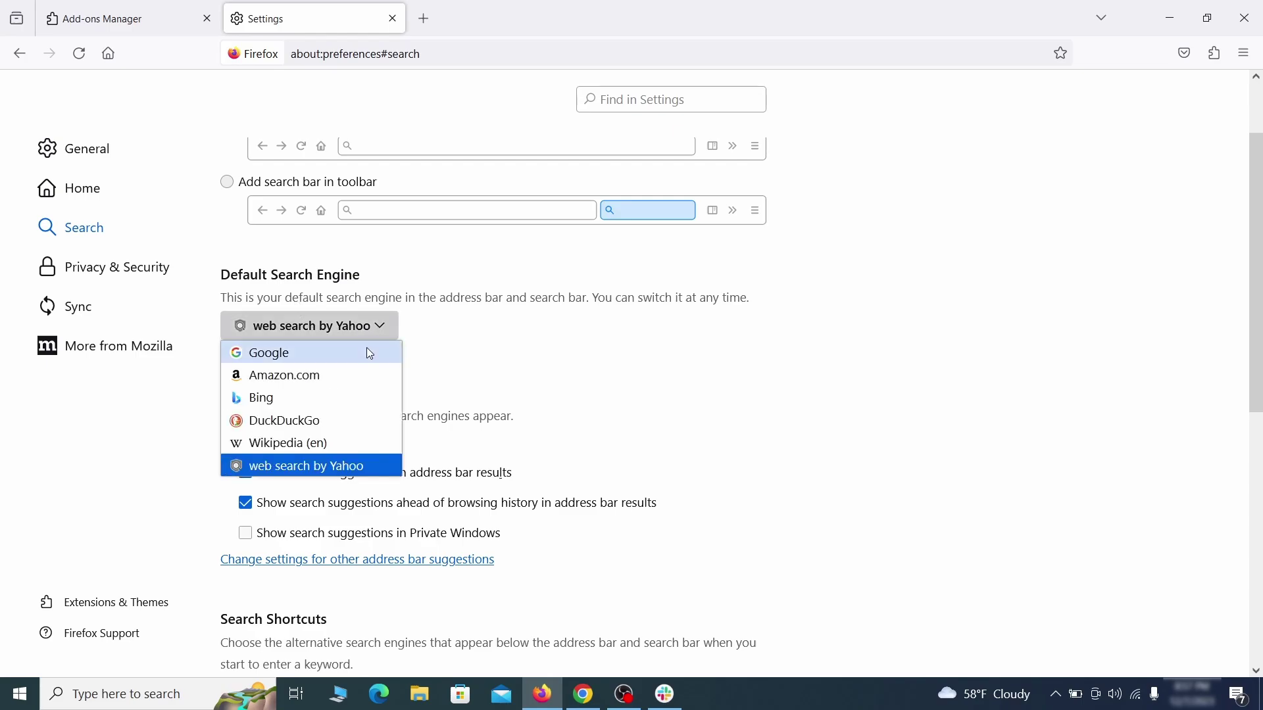
{"action": "left_click", "coordinate": [366, 353]}
Remove the web search by Yahoo entry from Firefox's search shortcuts
{"action": "scroll", "coordinate": [598, 370], "scroll_direction": "down", "scroll_amount": 5}
{"action": "scroll", "coordinate": [677, 341], "scroll_direction": "down", "scroll_amount": 3}
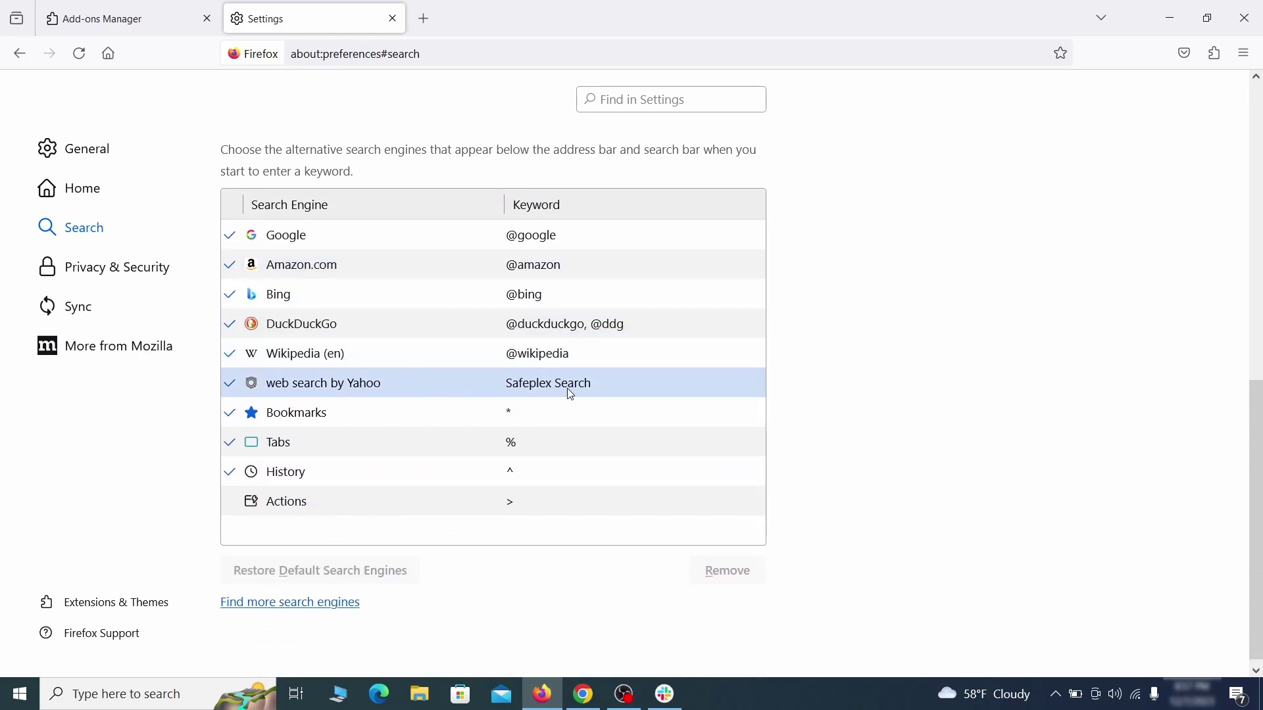
{"action": "left_click", "coordinate": [628, 392]}
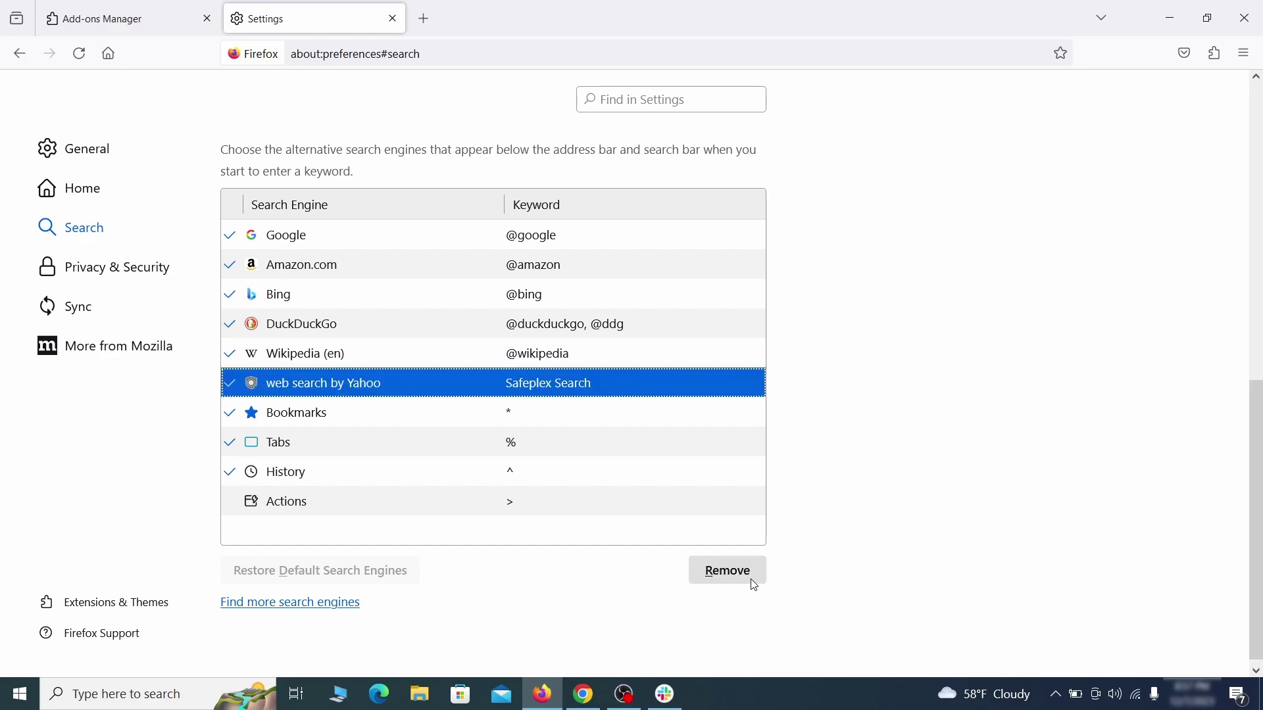
{"action": "left_click", "coordinate": [755, 586]}
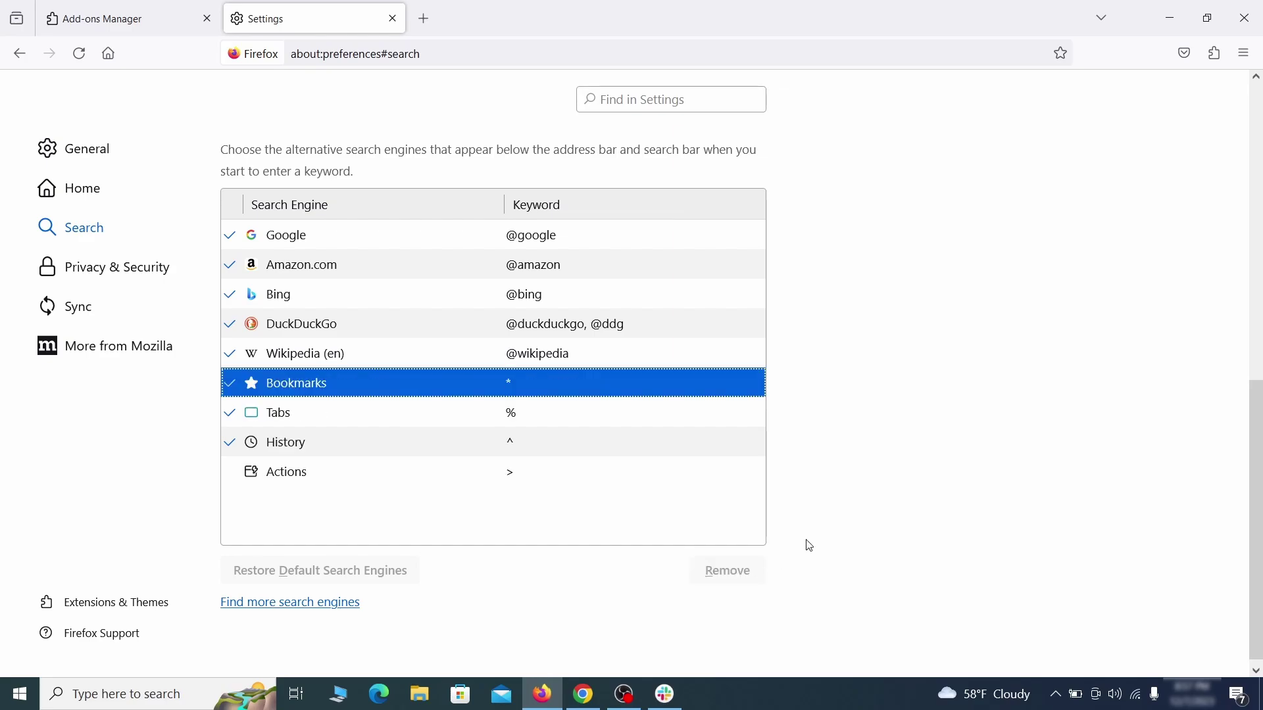
{"action": "scroll", "coordinate": [599, 412], "scroll_direction": "up", "scroll_amount": 3}
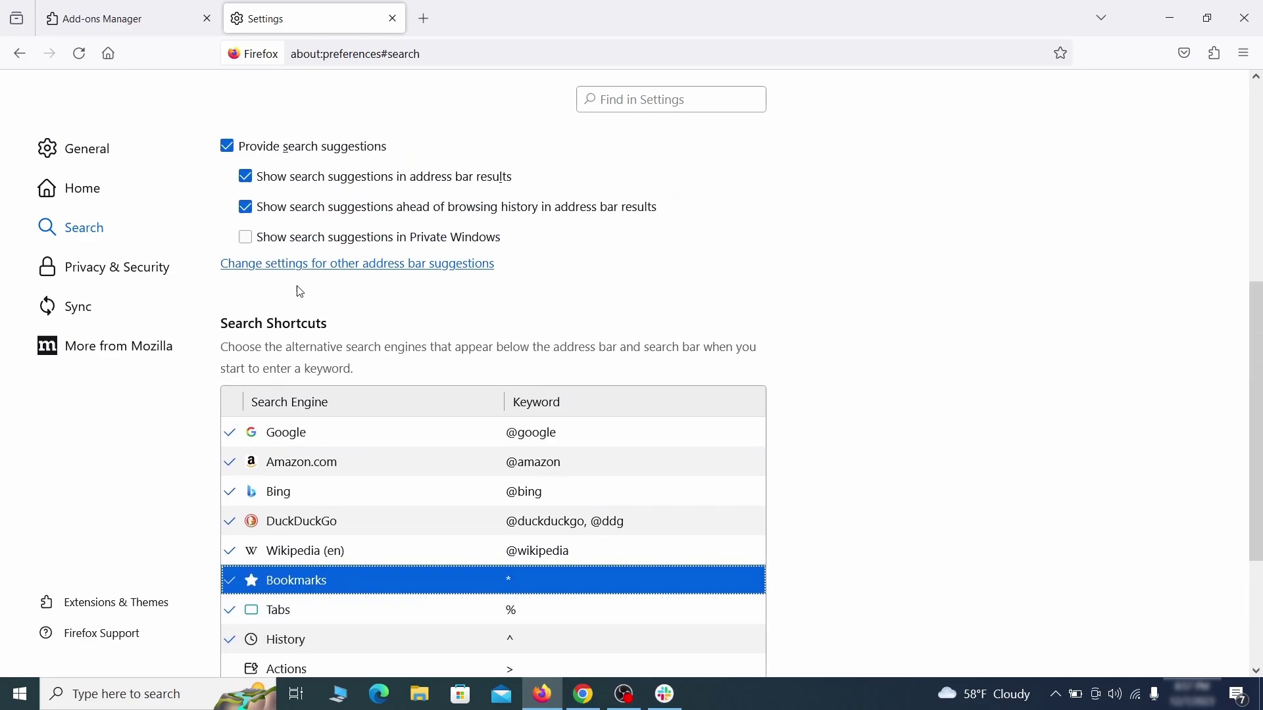
Clear all of Firefox's cookies, site data and cached web content
{"action": "left_click", "coordinate": [122, 265]}
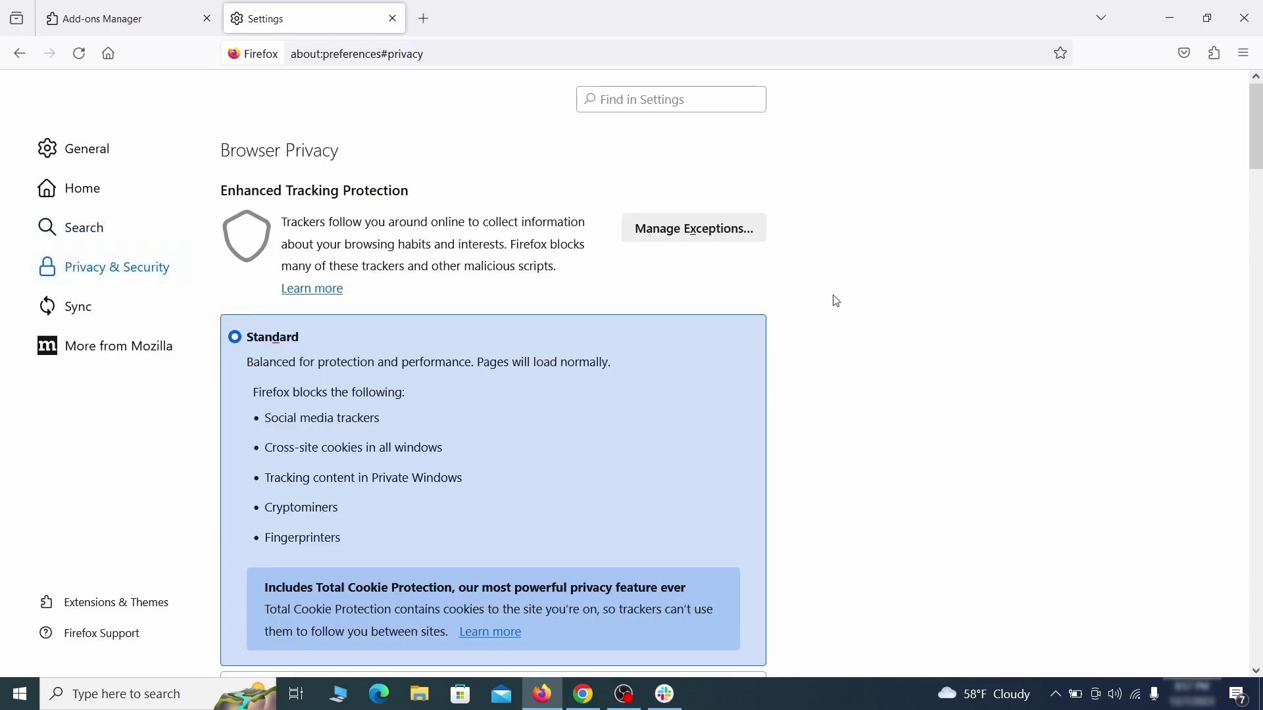
{"action": "scroll", "coordinate": [840, 302], "scroll_direction": "down", "scroll_amount": 10}
{"action": "left_click", "coordinate": [702, 417]}
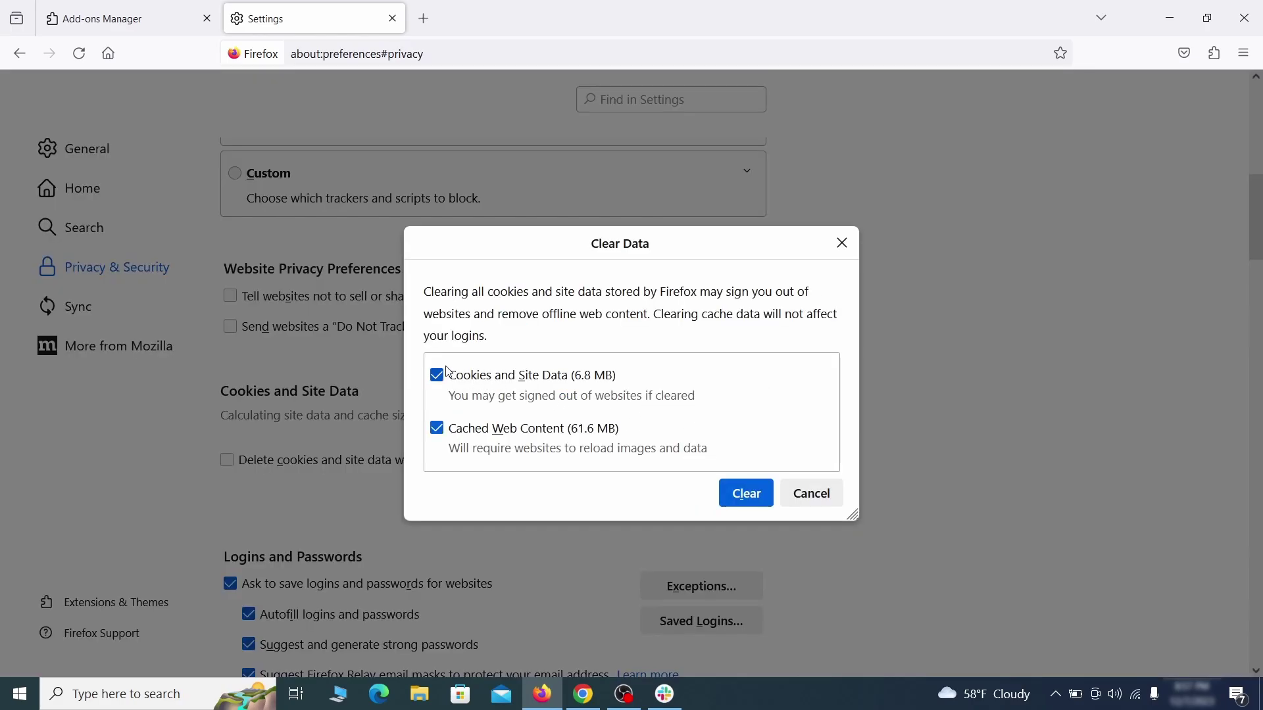
{"action": "left_click", "coordinate": [768, 497]}
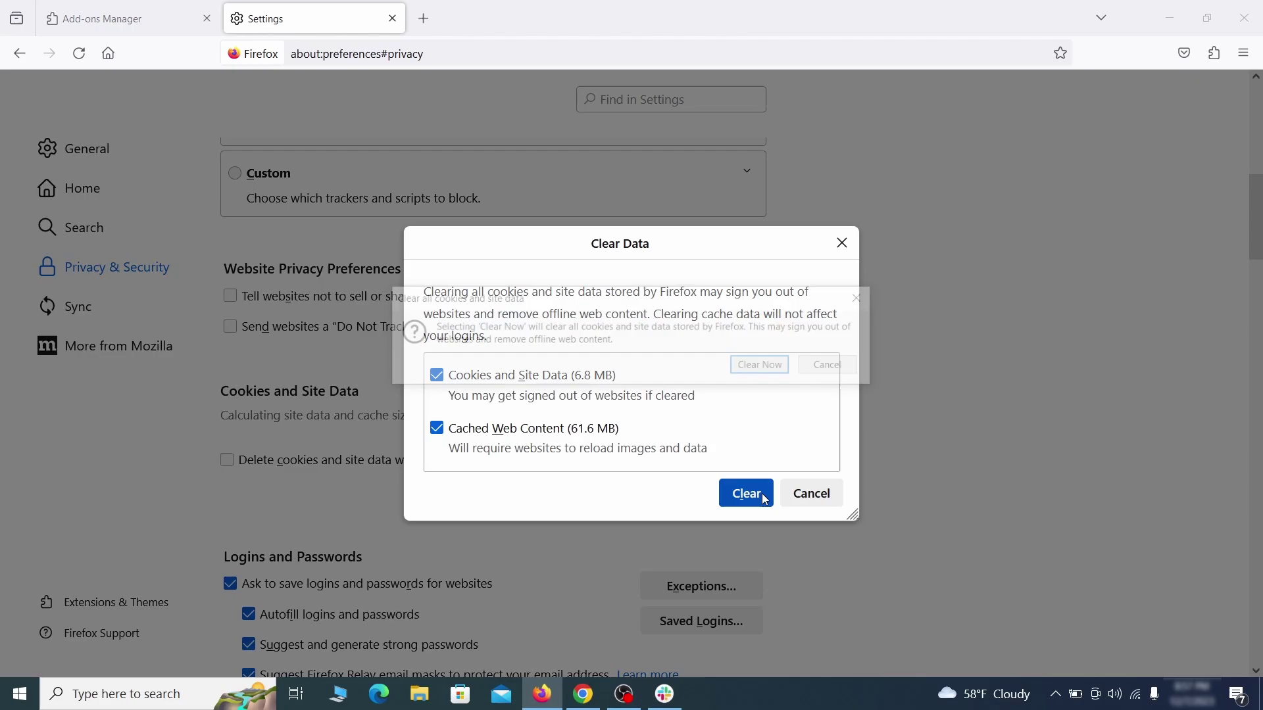
{"action": "left_click", "coordinate": [767, 367]}
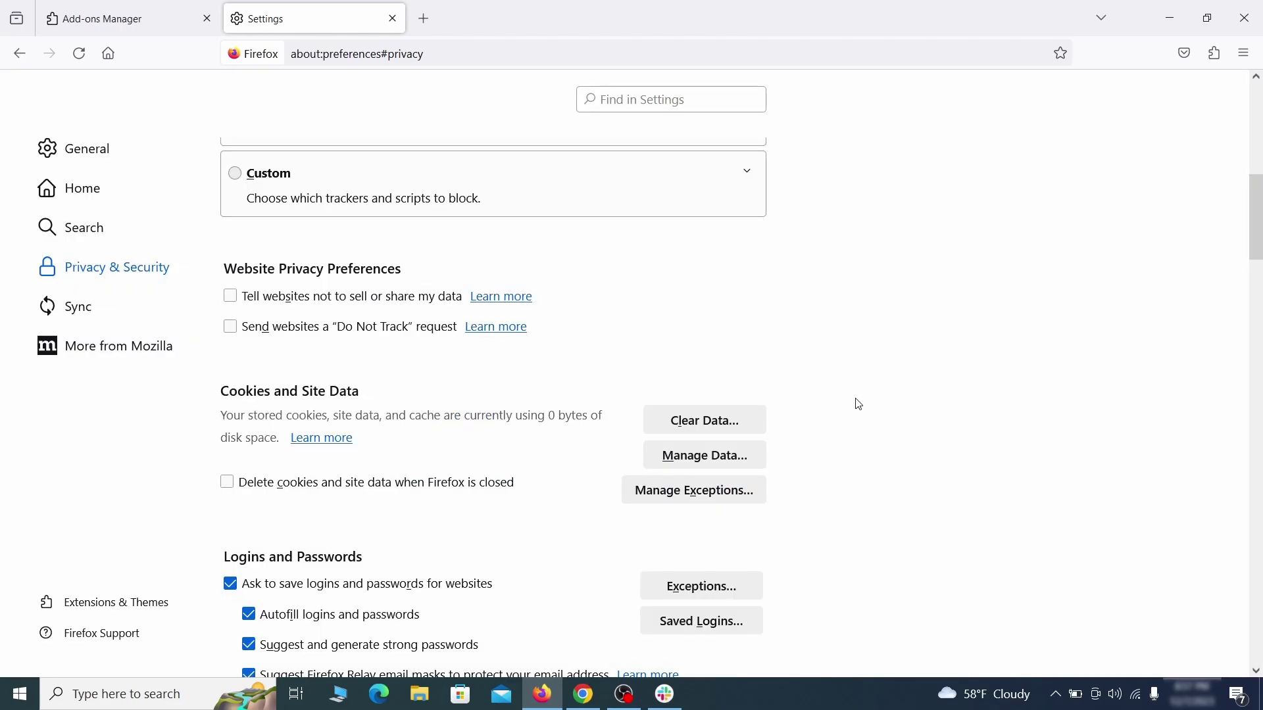
Review which sites may send notifications in Firefox's Permissions section
{"action": "scroll", "coordinate": [859, 404], "scroll_direction": "down", "scroll_amount": 12}
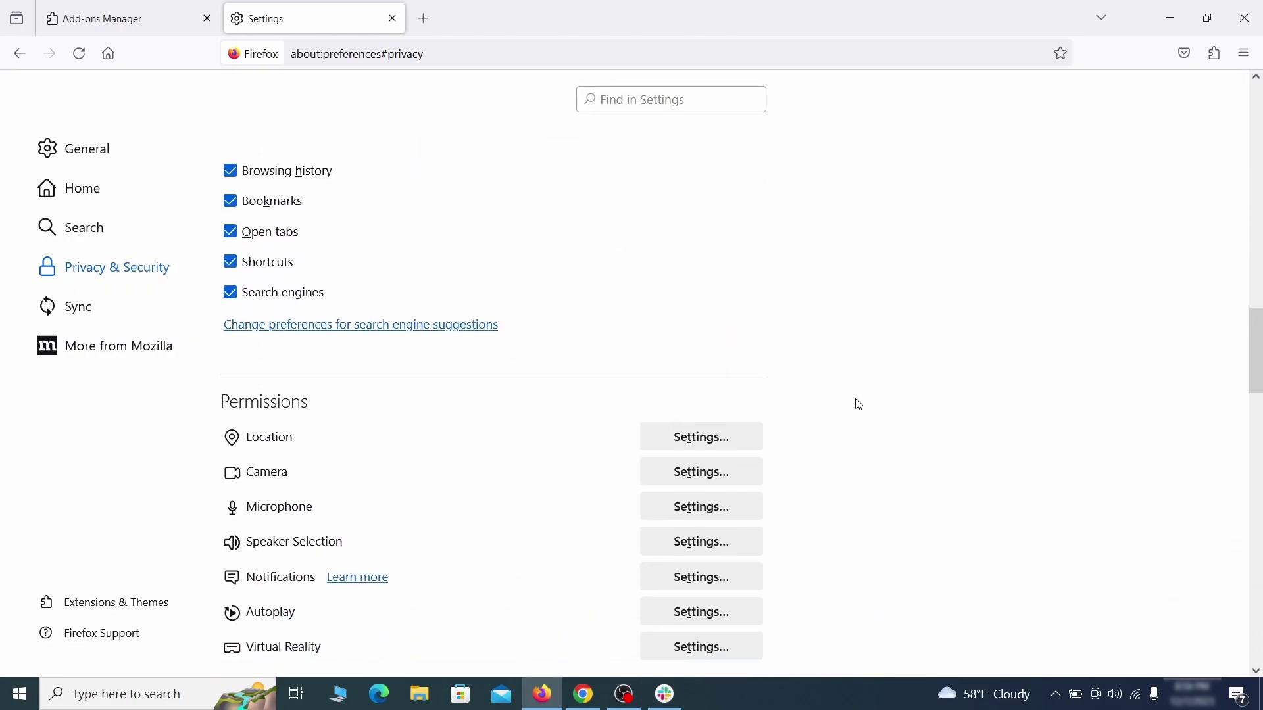
{"action": "scroll", "coordinate": [859, 405], "scroll_direction": "down", "scroll_amount": 2}
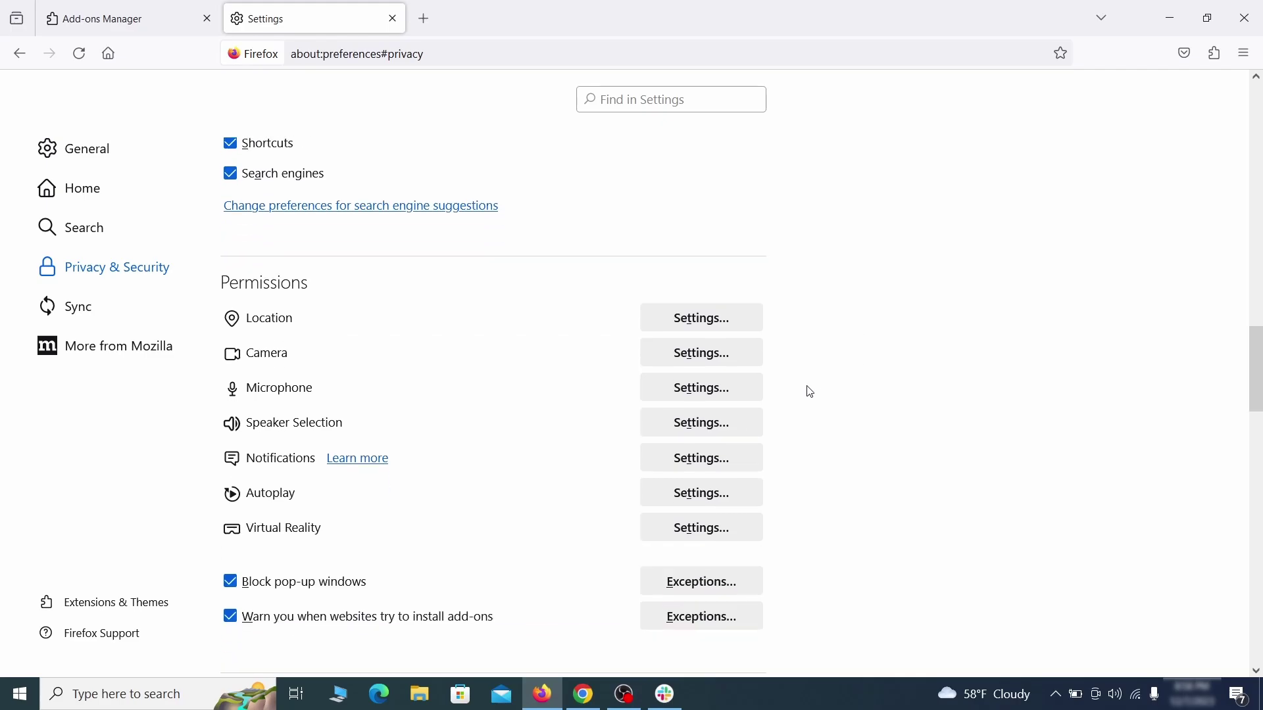
{"action": "left_click", "coordinate": [734, 469]}
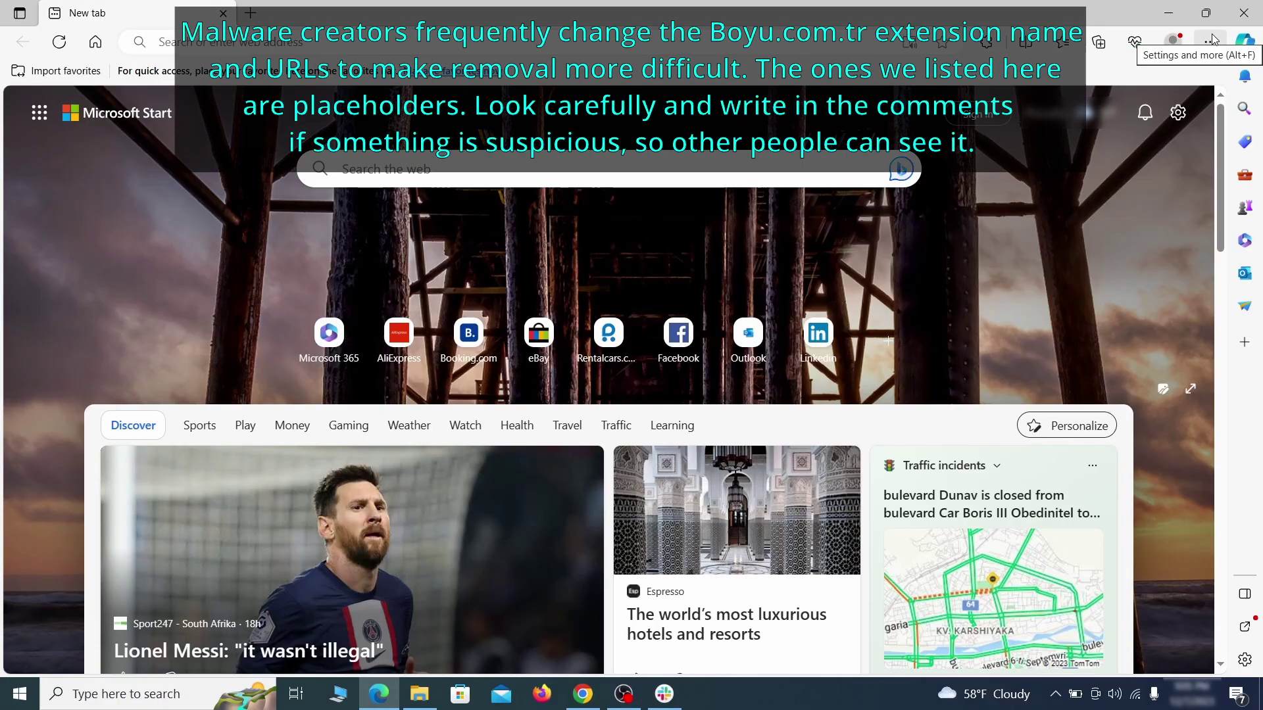
Turn off the Quidco Cashback Reminder extension in Edge and start removing it
{"action": "left_click", "coordinate": [1210, 44]}
{"action": "left_click", "coordinate": [1086, 291]}
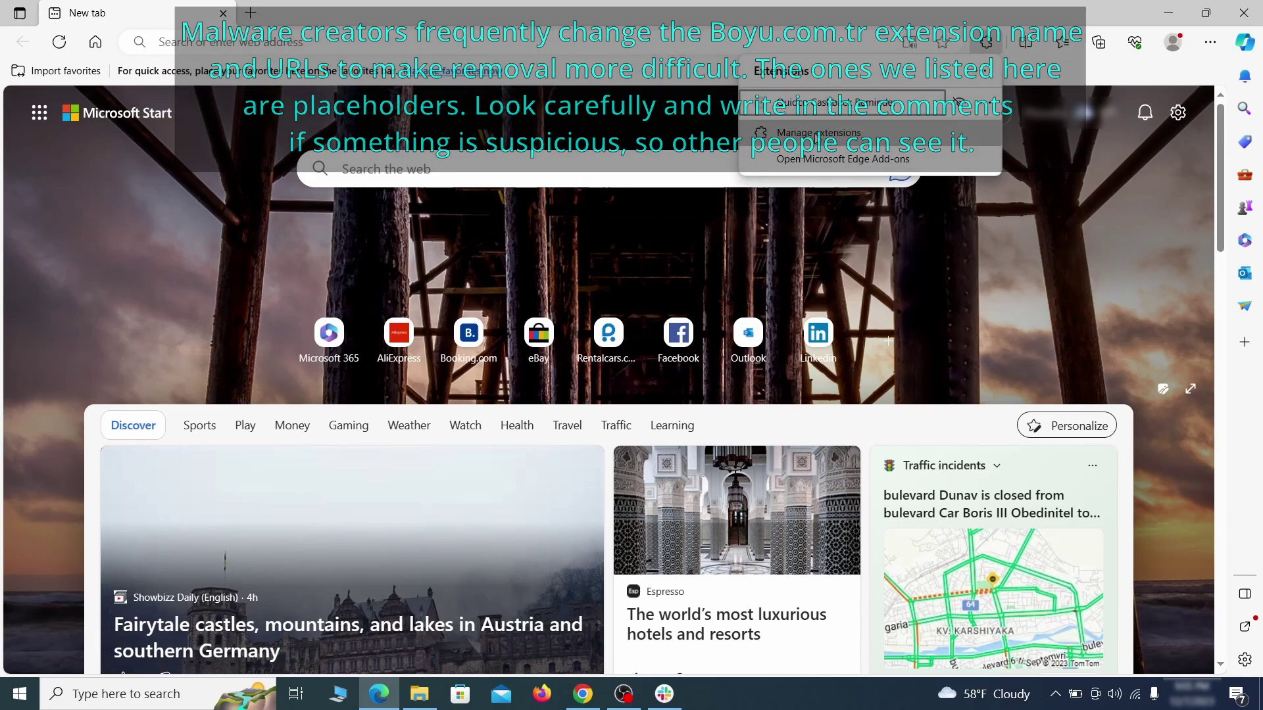
{"action": "left_click", "coordinate": [816, 135]}
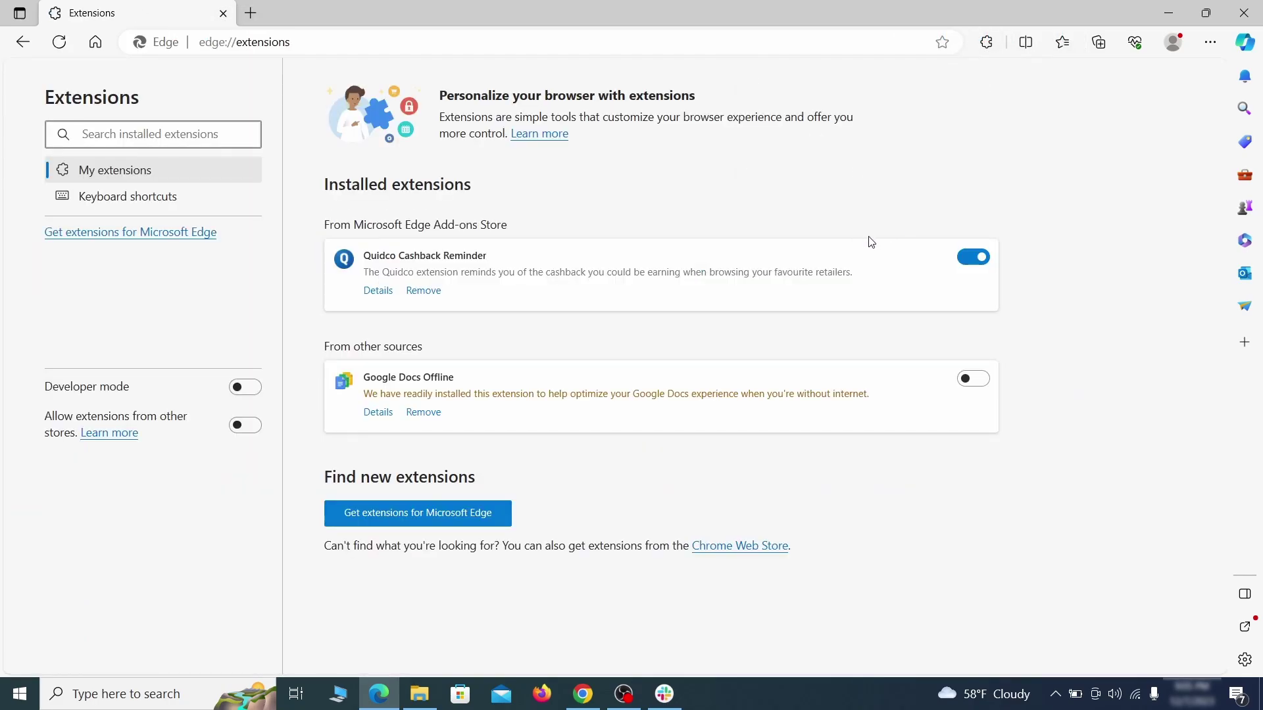
{"action": "left_click", "coordinate": [974, 258]}
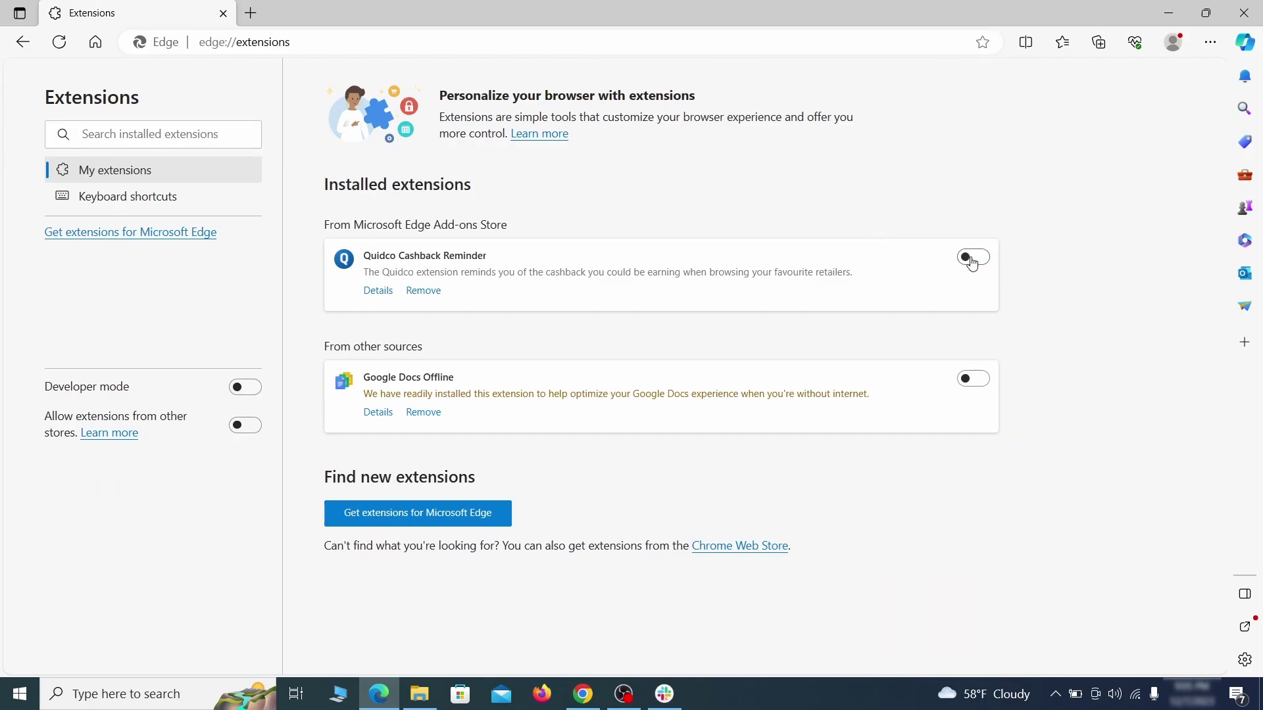
{"action": "left_click", "coordinate": [422, 292]}
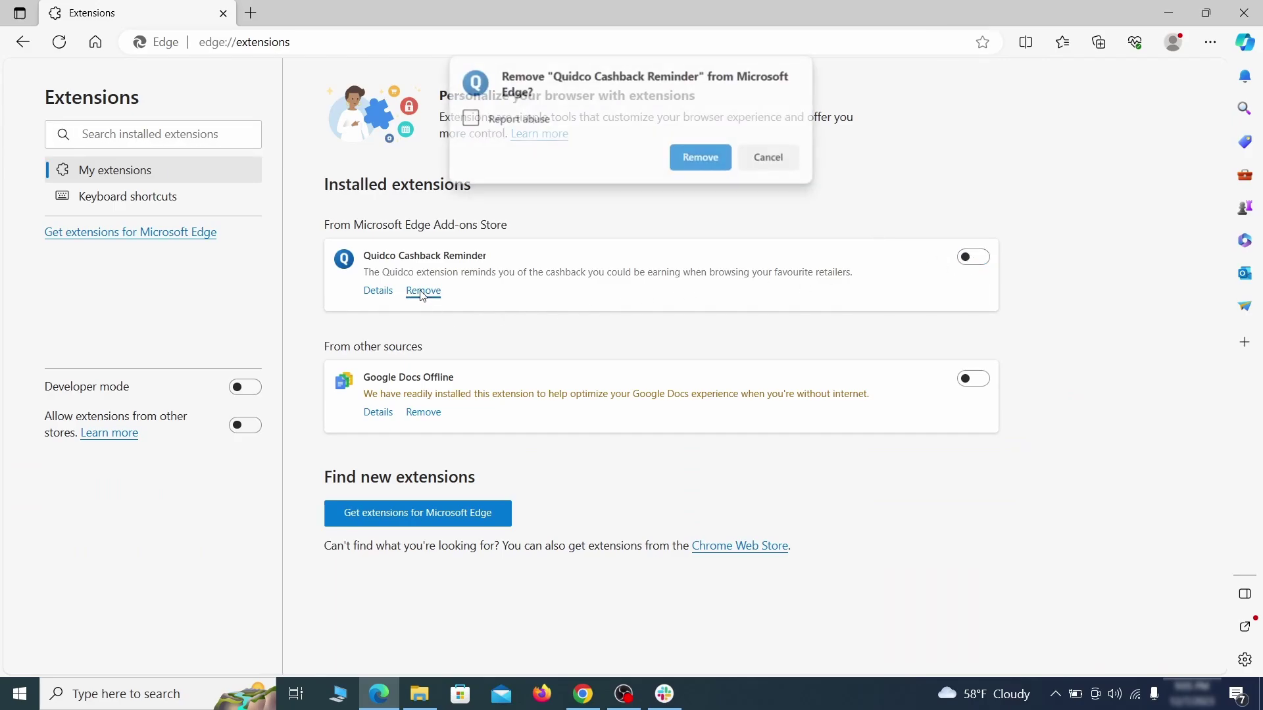
Confirm removing Quidco Cashback Reminder, then review Edge's clear-browsing-data options under Privacy, search, and services
{"action": "left_click", "coordinate": [701, 158]}
{"action": "left_click", "coordinate": [1209, 47]}
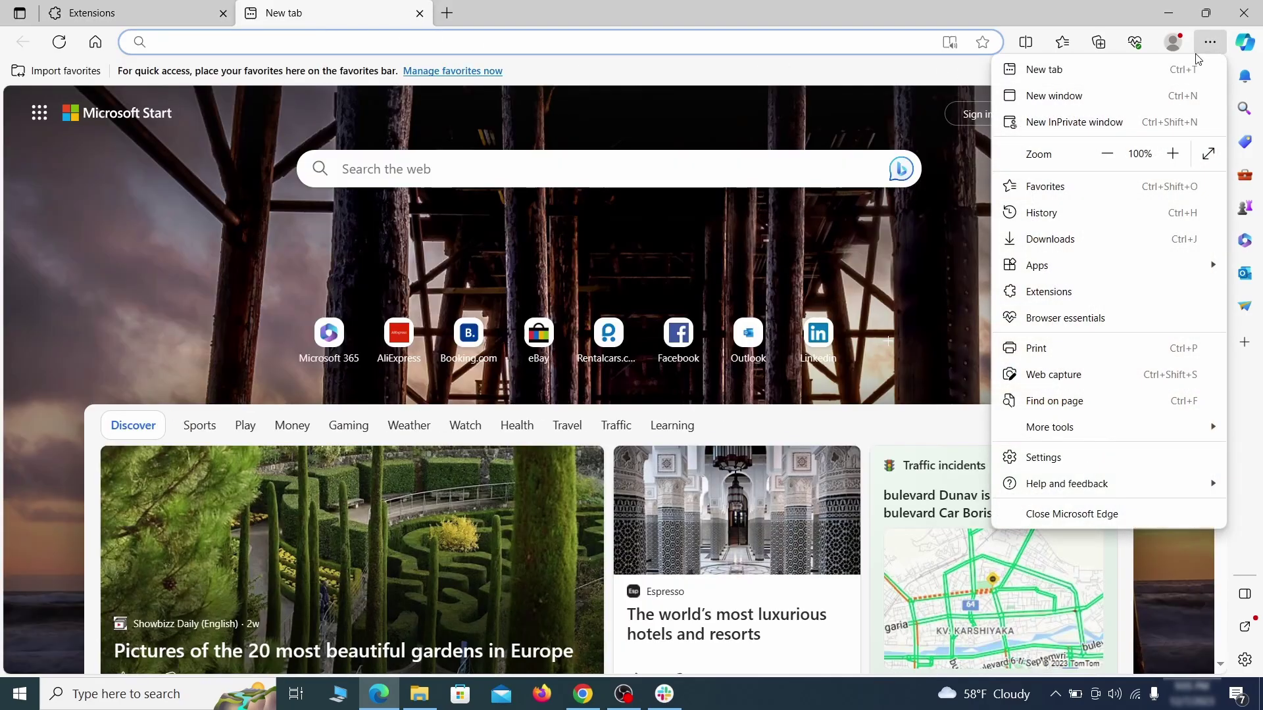
{"action": "left_click", "coordinate": [1047, 457]}
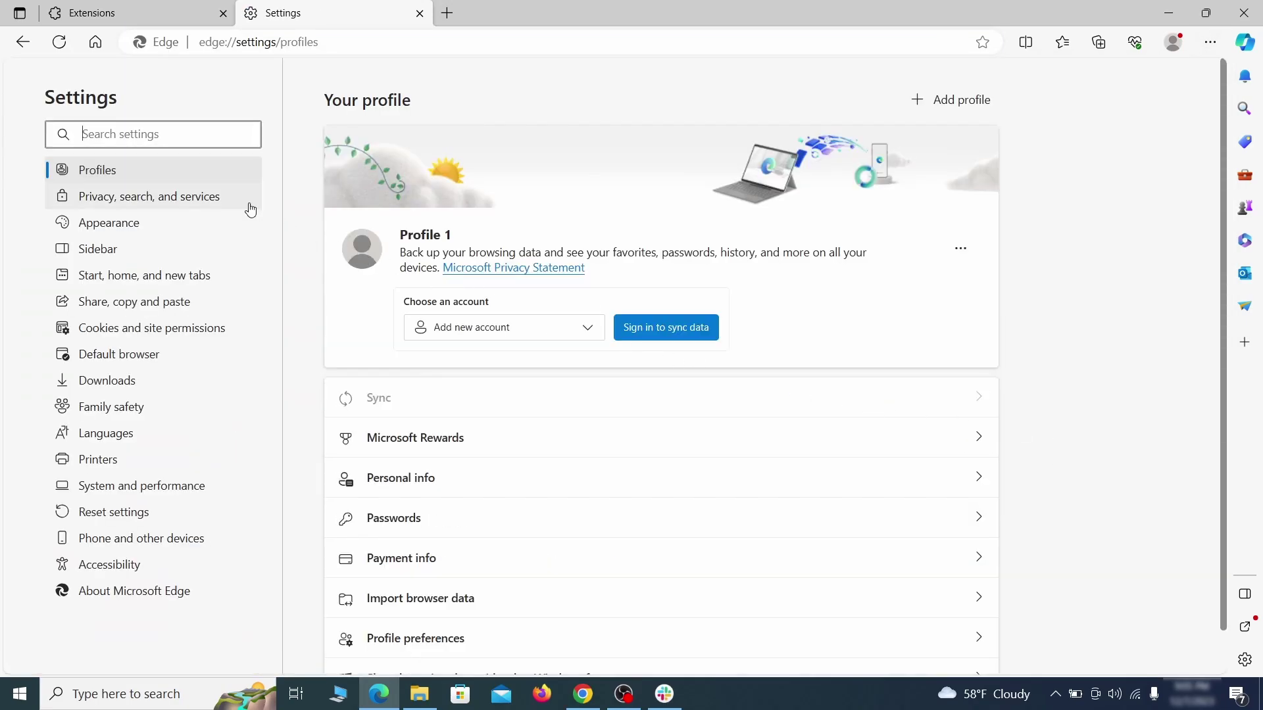
{"action": "left_click", "coordinate": [212, 199]}
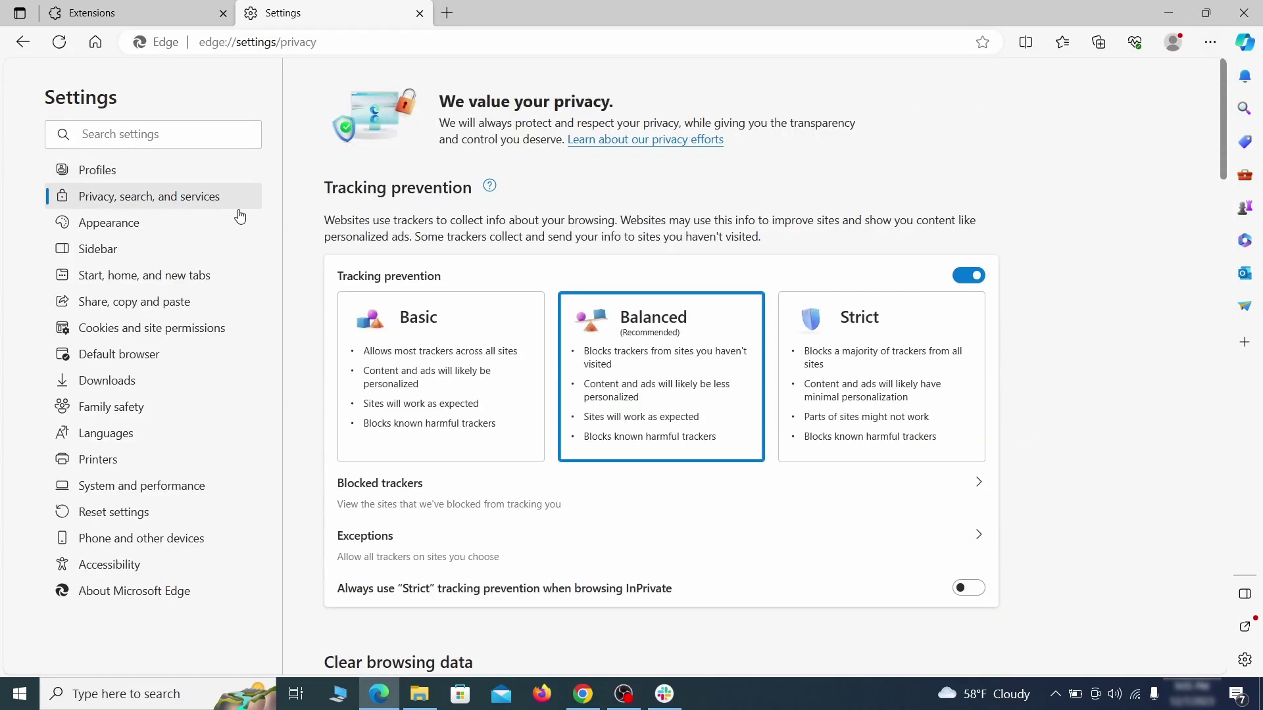
{"action": "scroll", "coordinate": [685, 402], "scroll_direction": "down", "scroll_amount": 4}
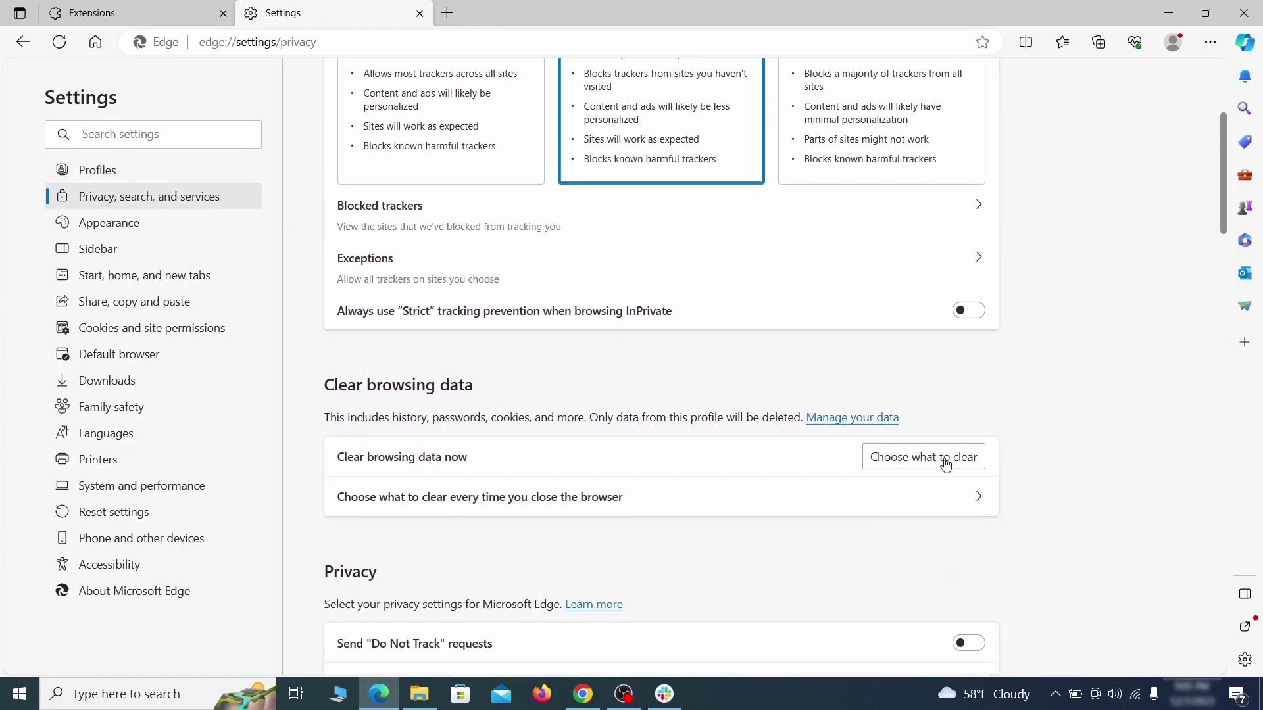
{"action": "left_click", "coordinate": [945, 458]}
{"action": "scroll", "coordinate": [520, 378], "scroll_direction": "down", "scroll_amount": 5}
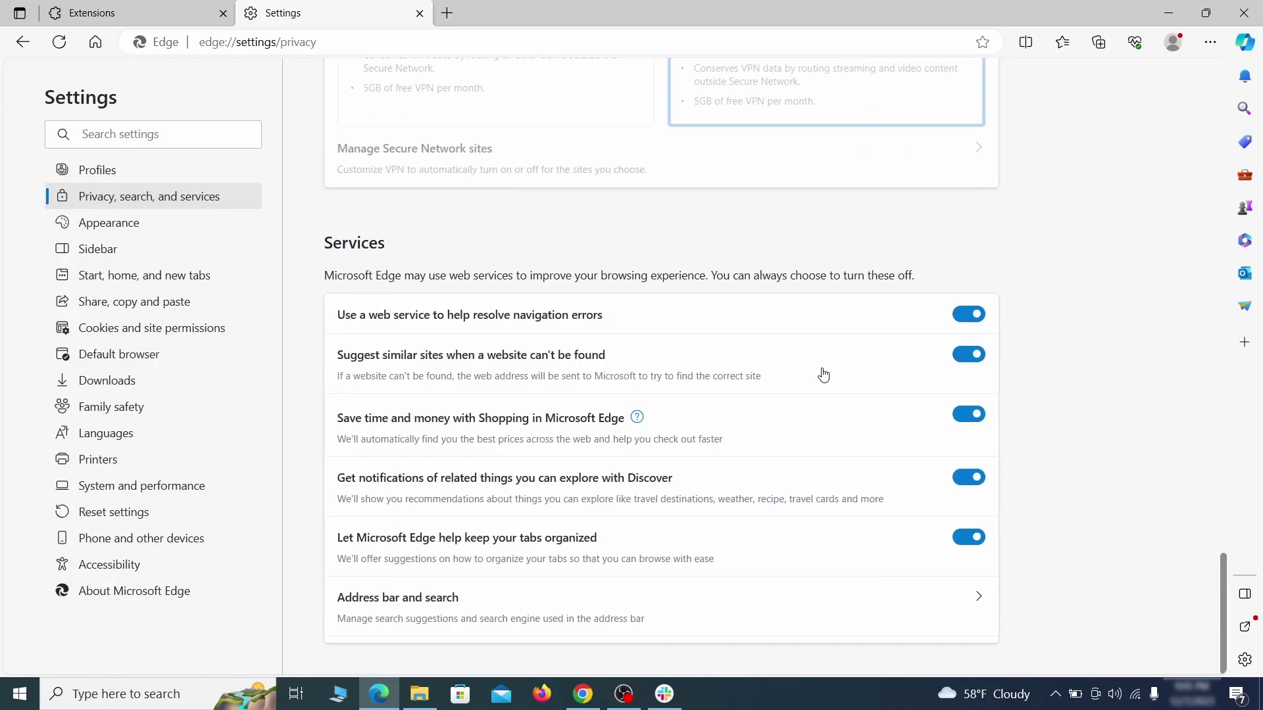
Set Edge's address-bar search engine to Google
{"action": "left_click", "coordinate": [721, 623]}
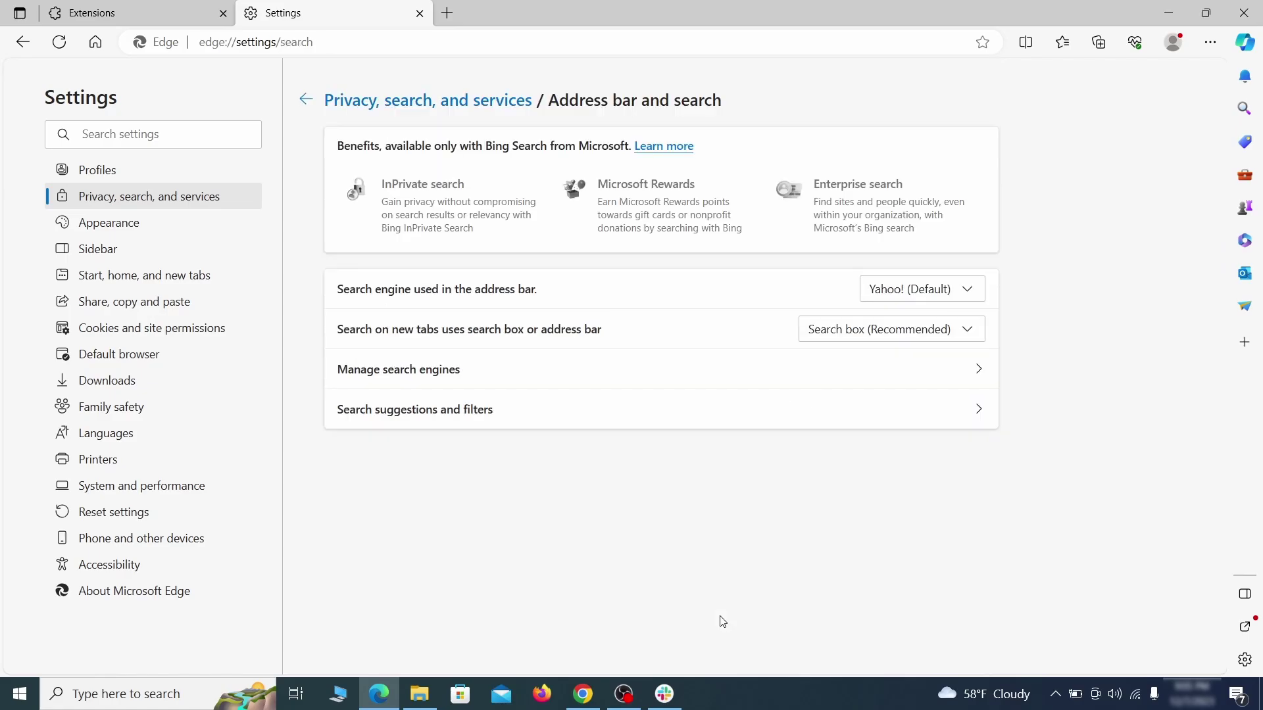
{"action": "left_click", "coordinate": [974, 291]}
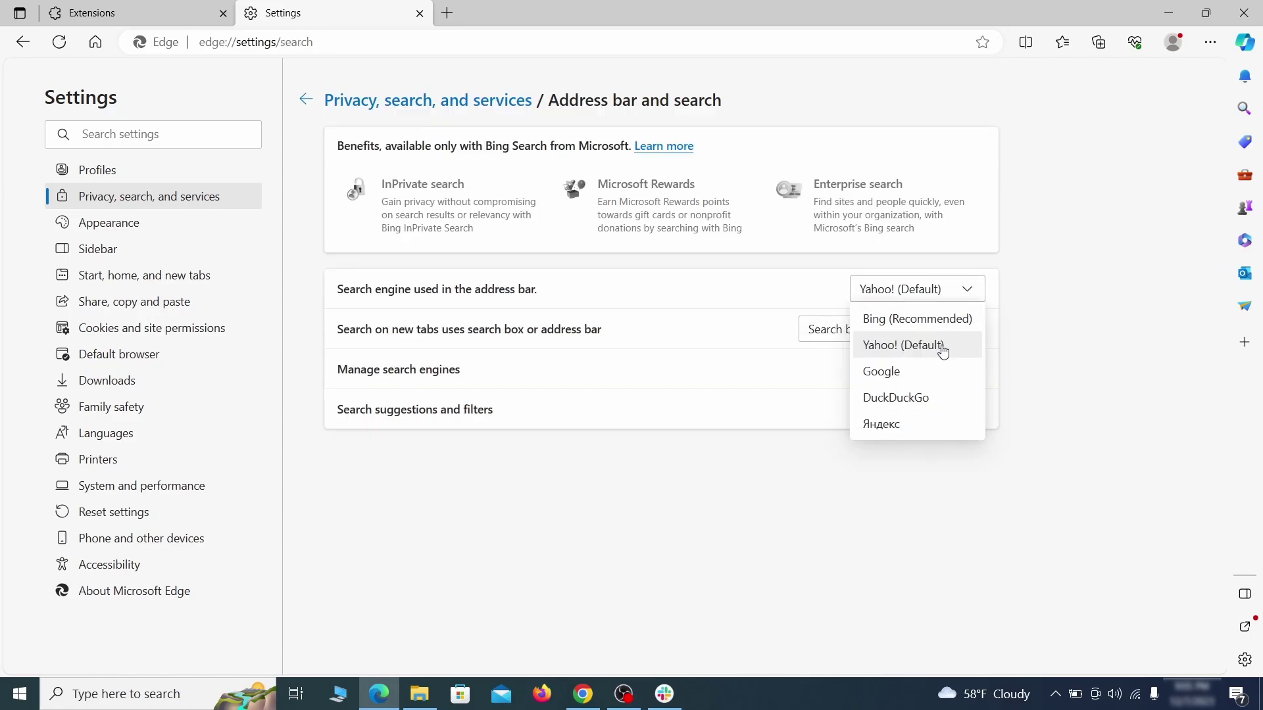
{"action": "left_click", "coordinate": [934, 370]}
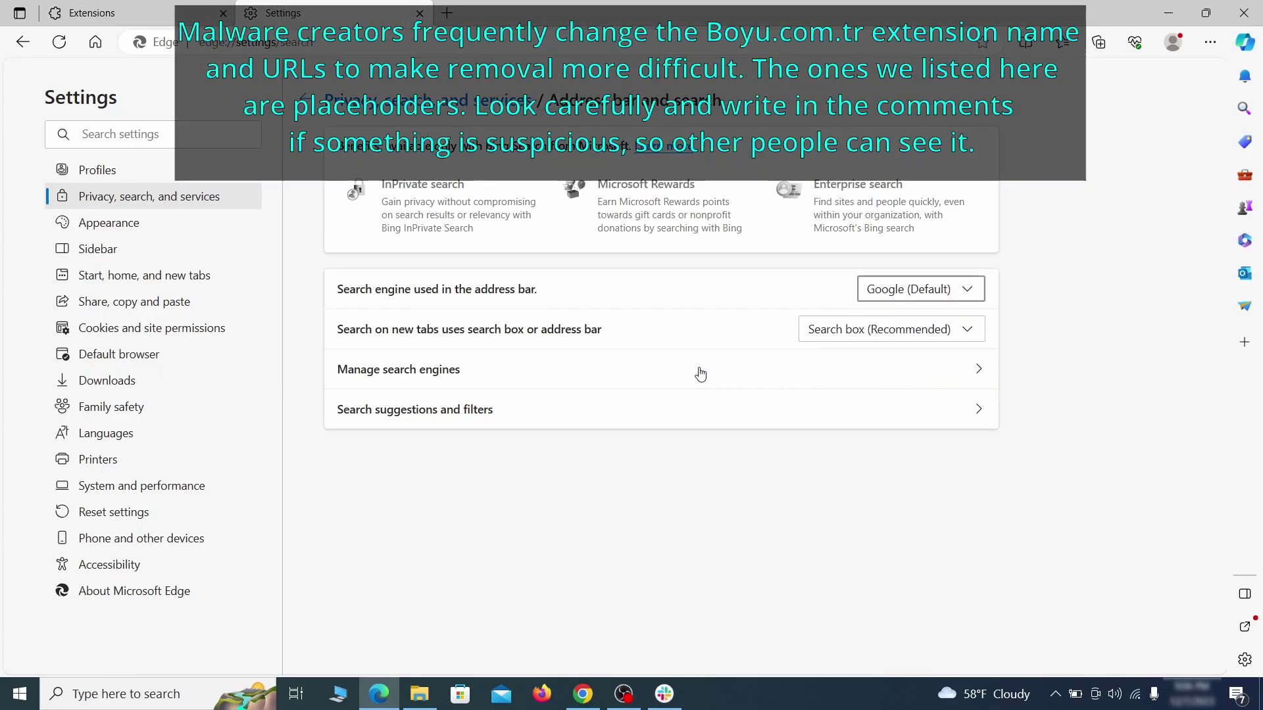
Remove ExampleRougeURL.com from Edge's Manage search engines list
{"action": "left_click", "coordinate": [485, 372]}
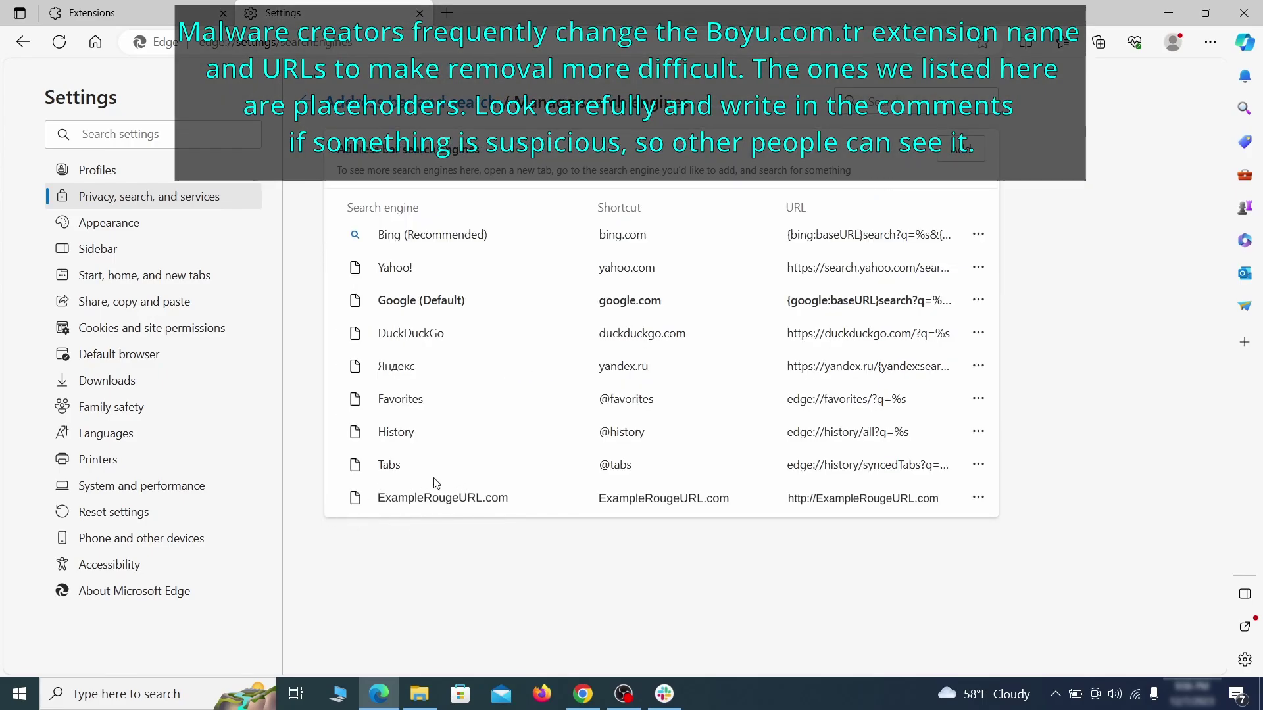
{"action": "left_click", "coordinate": [978, 498]}
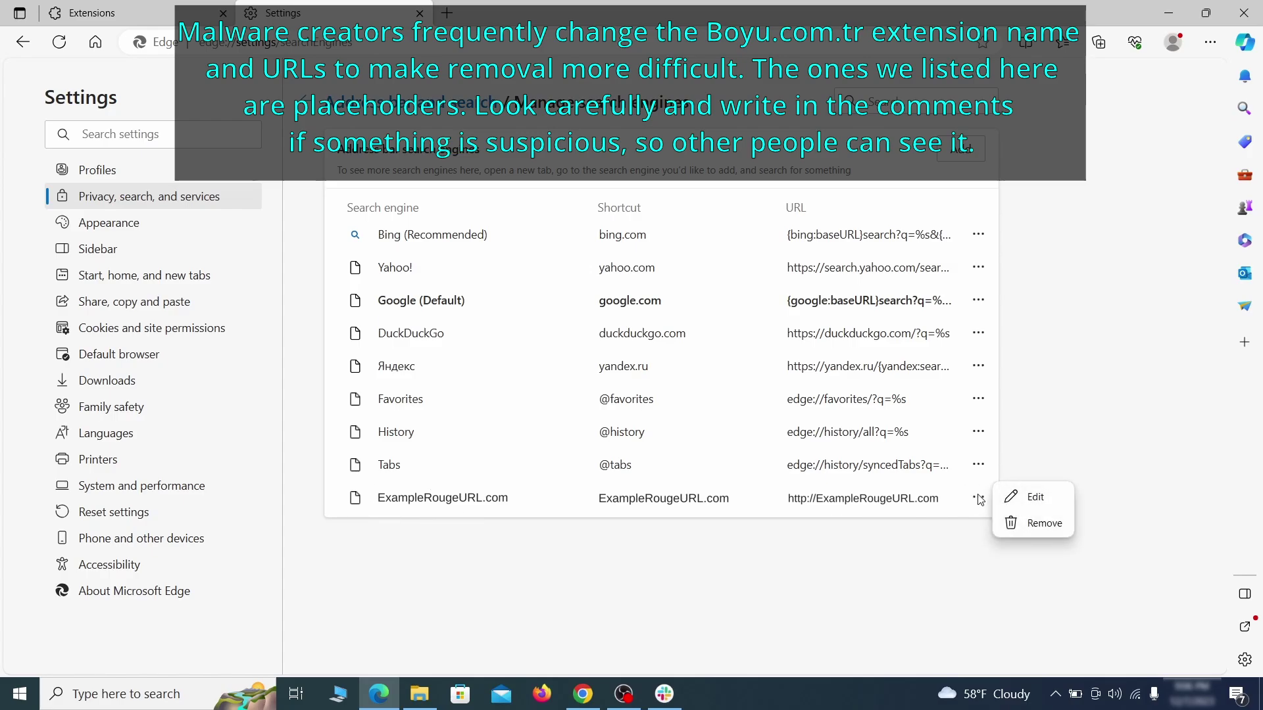
{"action": "left_click", "coordinate": [1046, 530]}
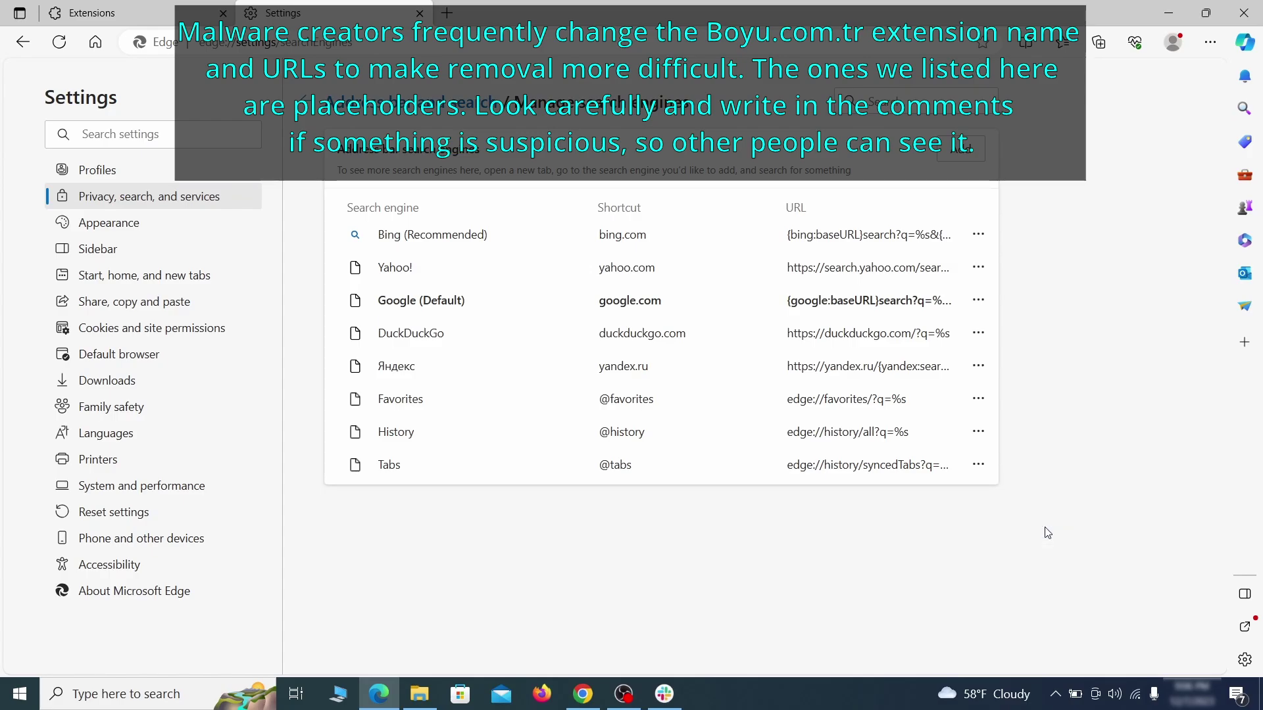
Delete the ExampleRougeURL.com startup page, erase the rogue home URL, and make home open New tab page
{"action": "left_click", "coordinate": [158, 276]}
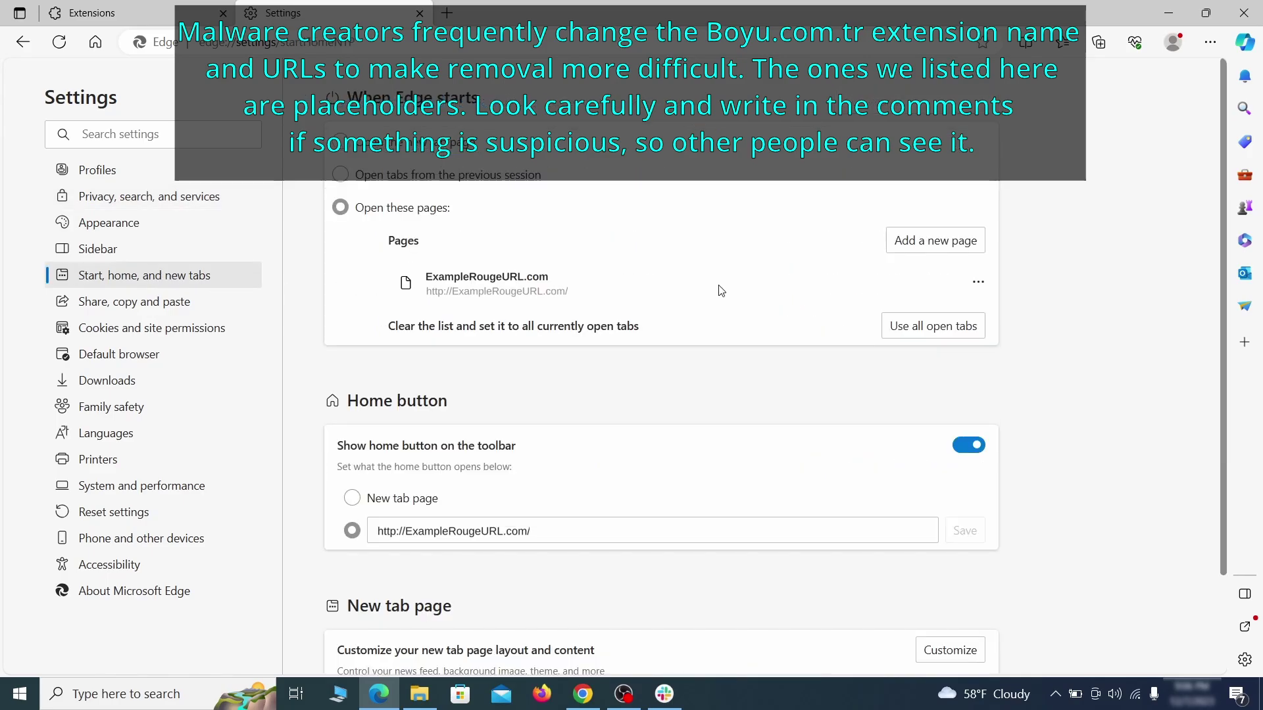
{"action": "left_click", "coordinate": [978, 283]}
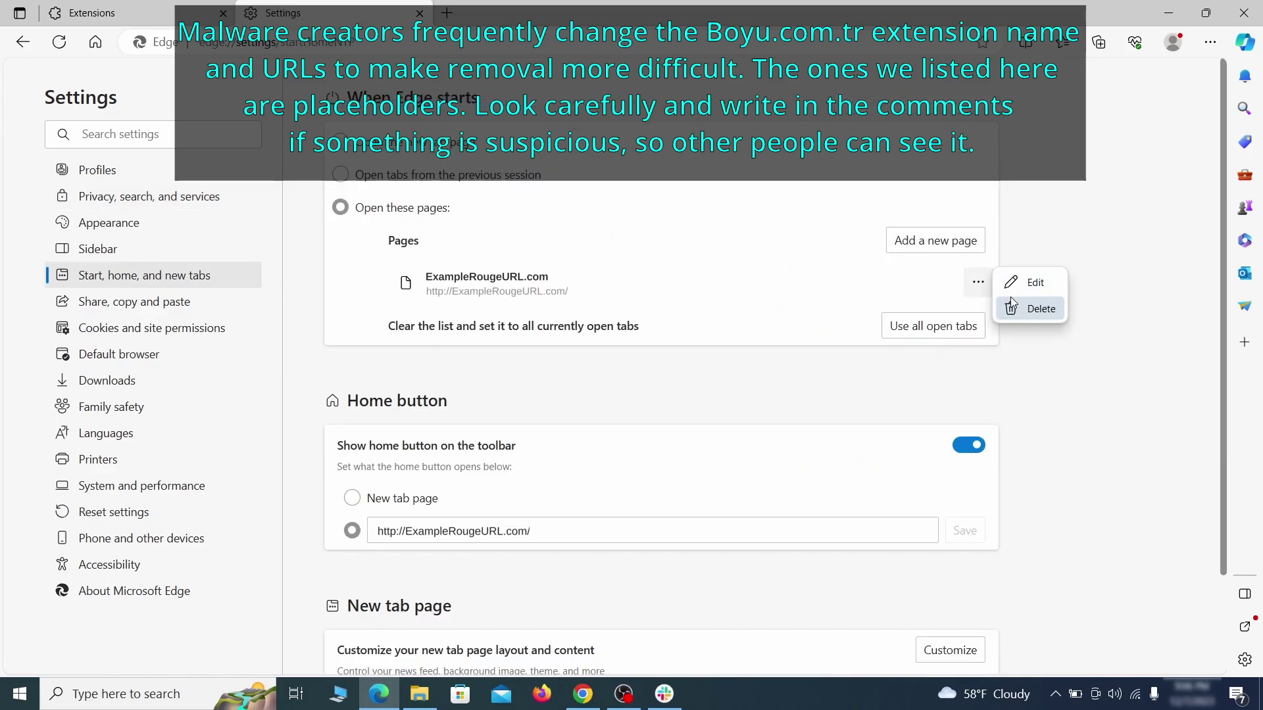
{"action": "left_click", "coordinate": [1030, 310]}
{"action": "left_click", "coordinate": [558, 471]}
{"action": "triple_click", "coordinate": [549, 472]}
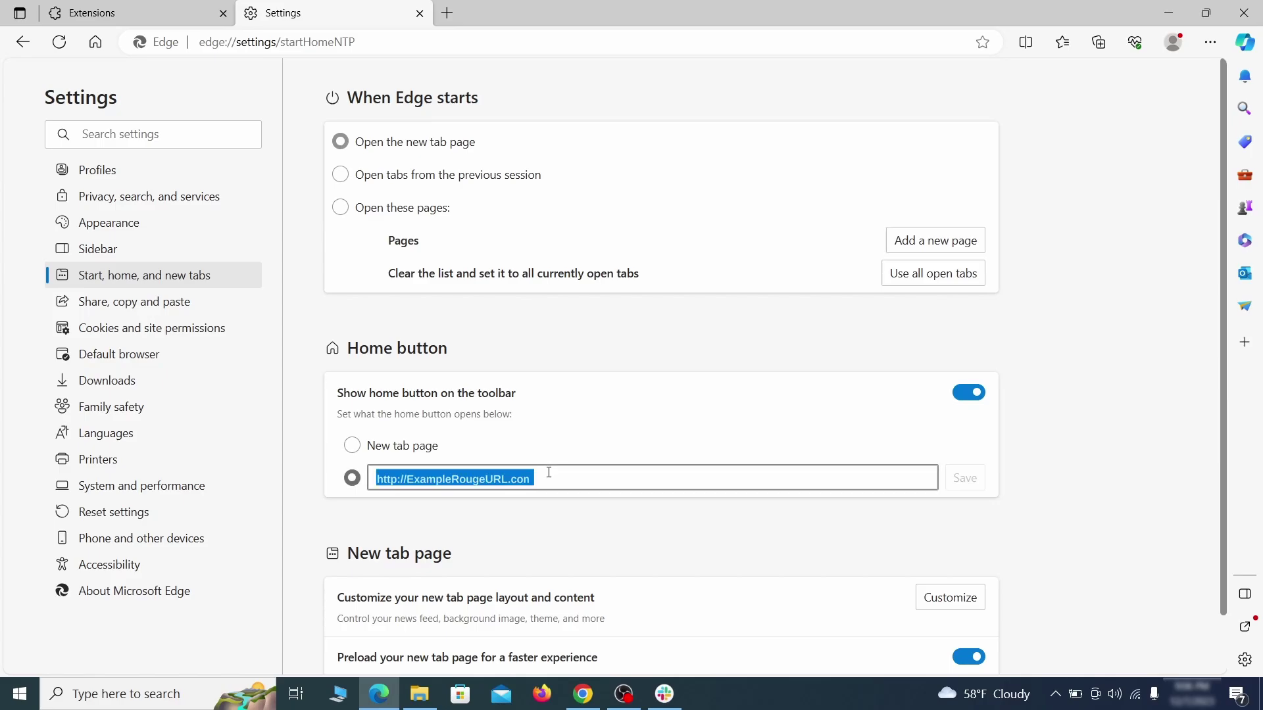
{"action": "key", "text": "BackSpace"}
{"action": "left_click", "coordinate": [353, 447]}
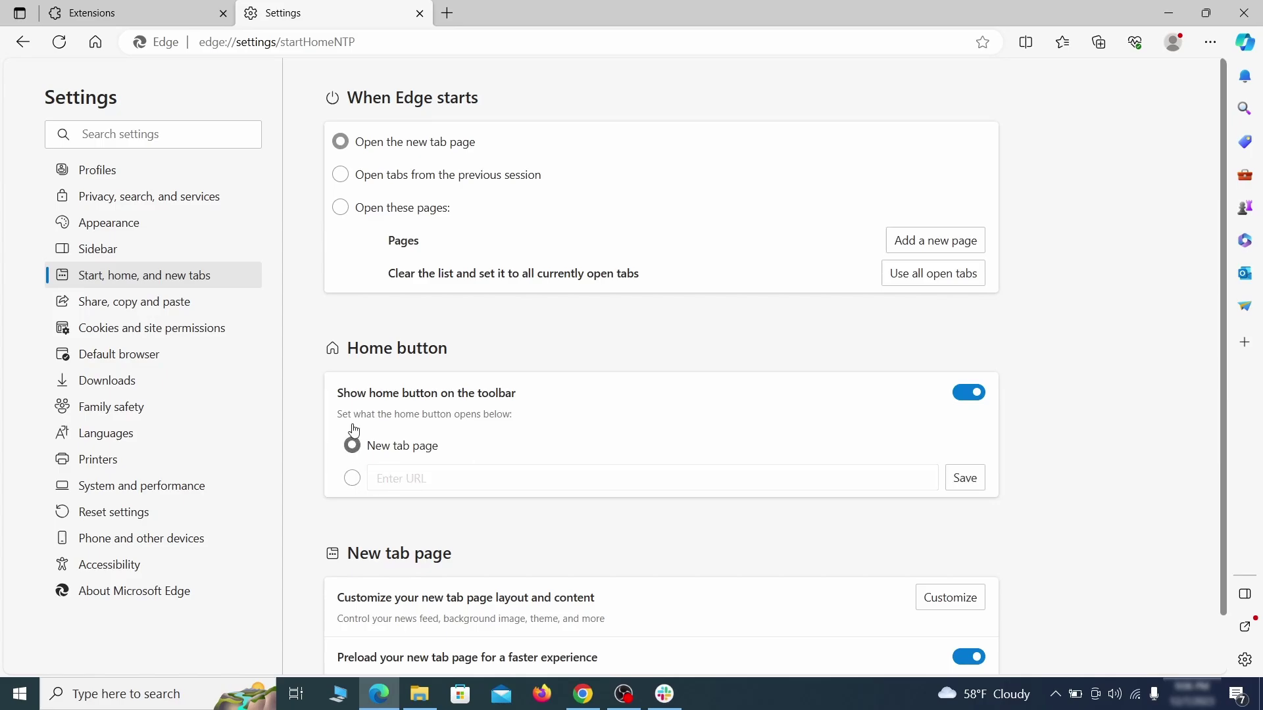
Remove ExampleRougeURL.com's permission under Site permissions > Notifications
{"action": "left_click", "coordinate": [340, 176]}
{"action": "left_click", "coordinate": [231, 330]}
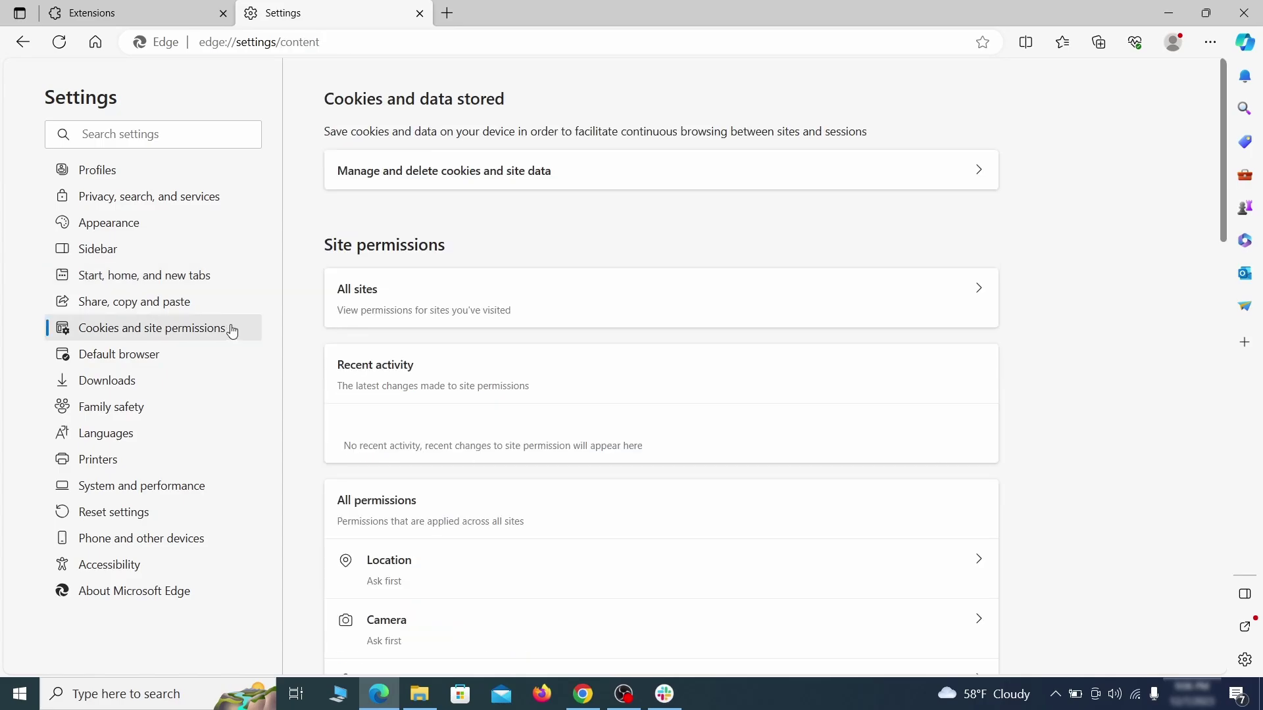
{"action": "scroll", "coordinate": [607, 341], "scroll_direction": "down", "scroll_amount": 5}
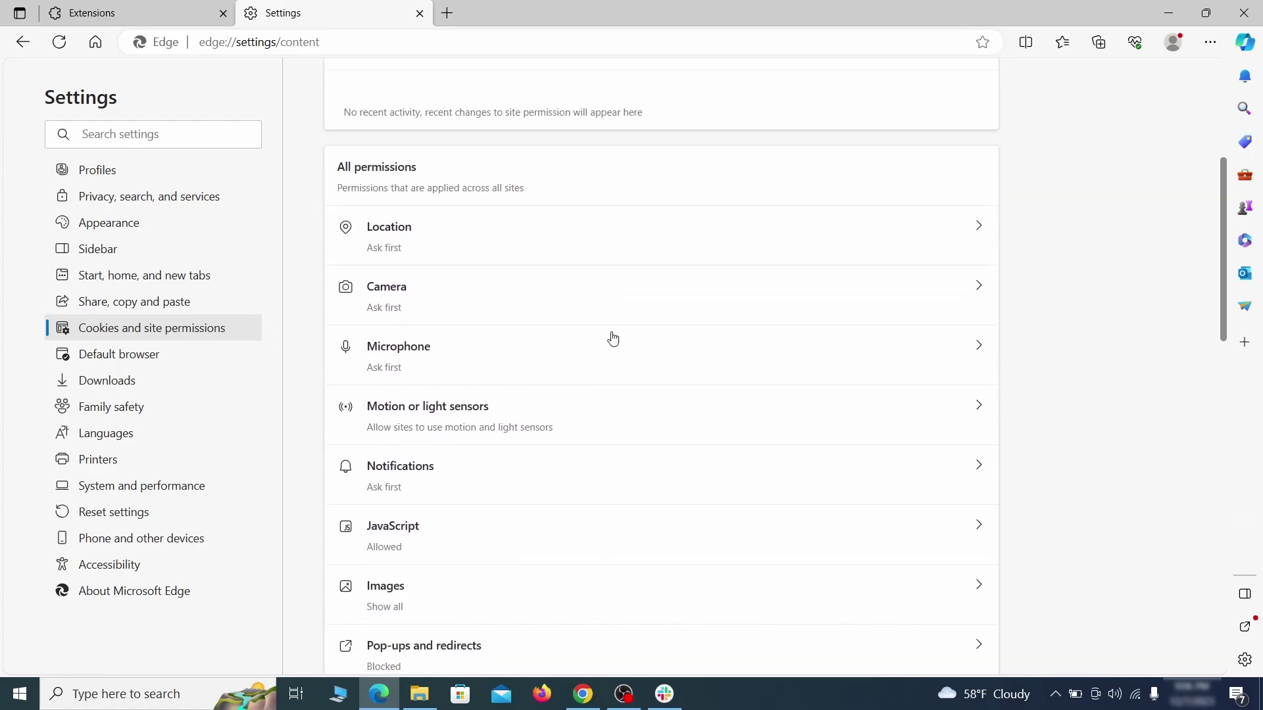
{"action": "scroll", "coordinate": [611, 342], "scroll_direction": "down", "scroll_amount": 1}
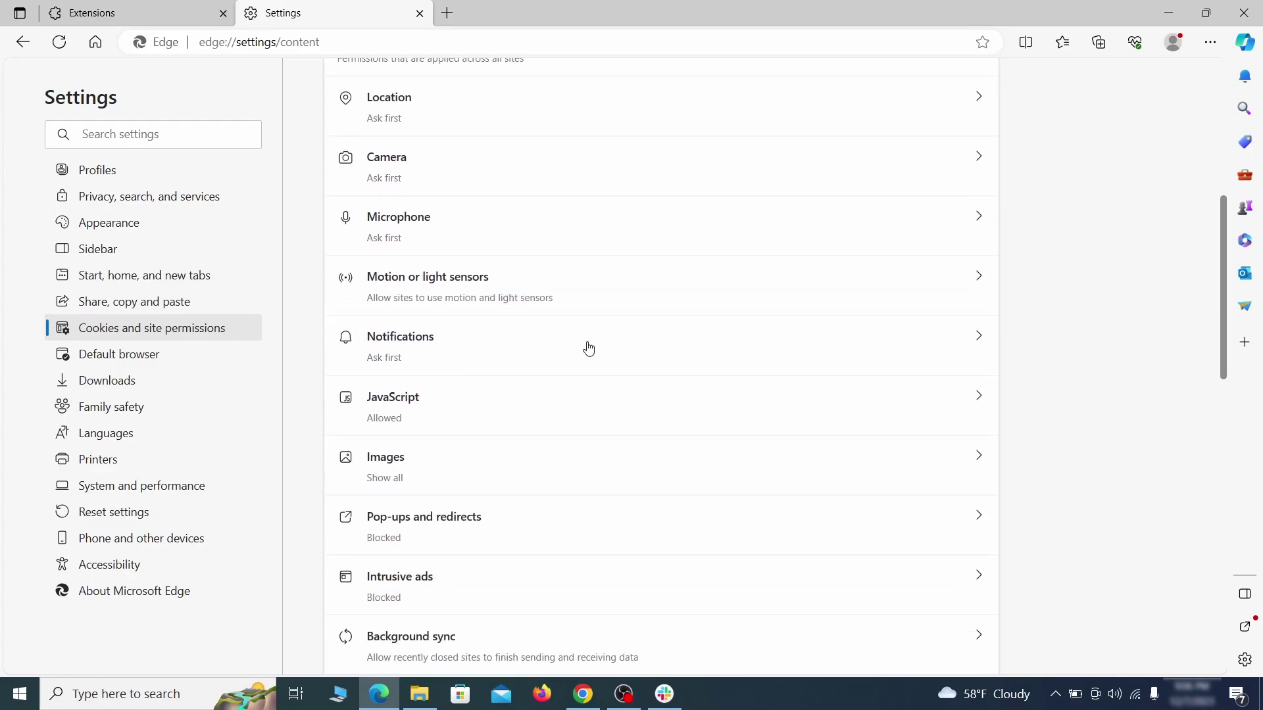
{"action": "left_click", "coordinate": [589, 348]}
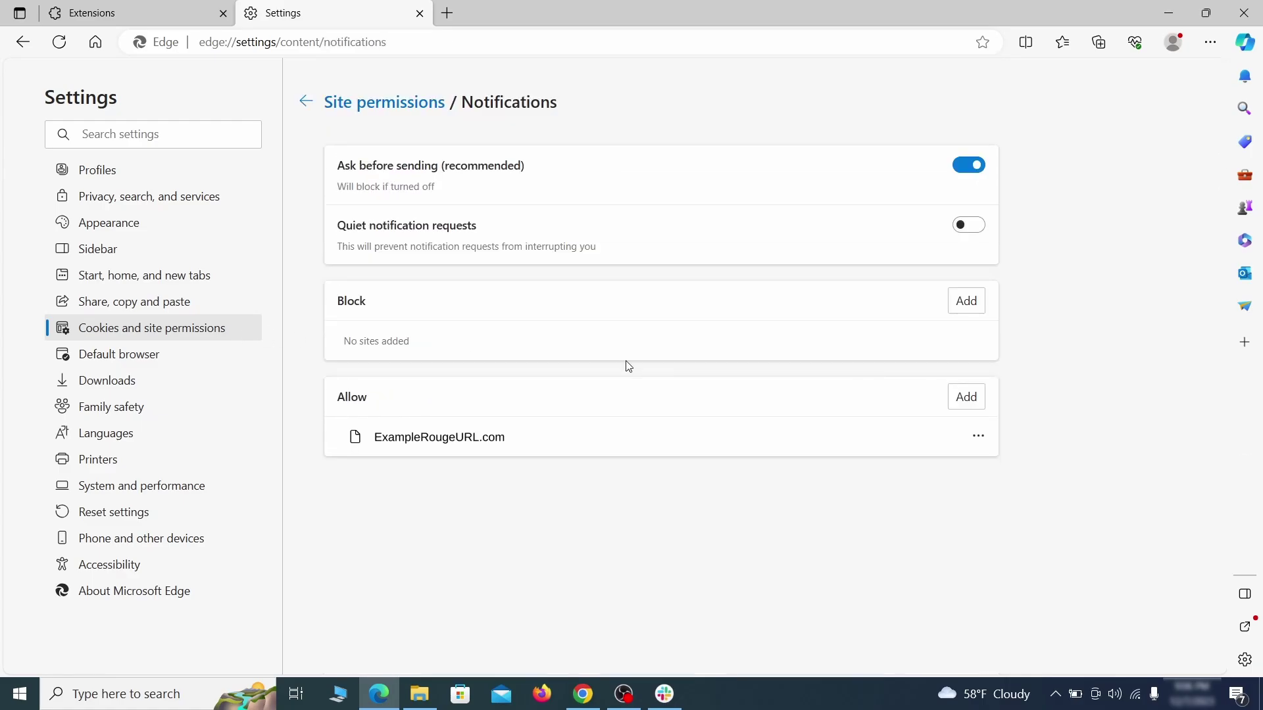
{"action": "left_click", "coordinate": [978, 436]}
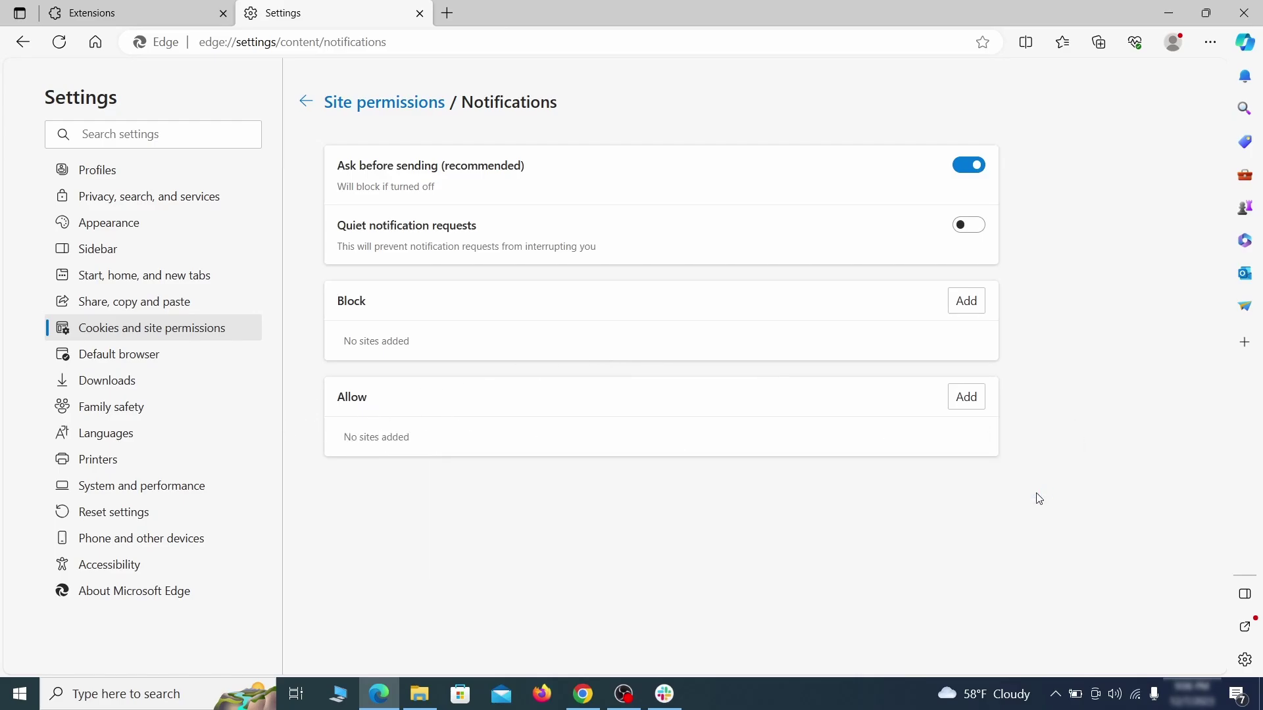